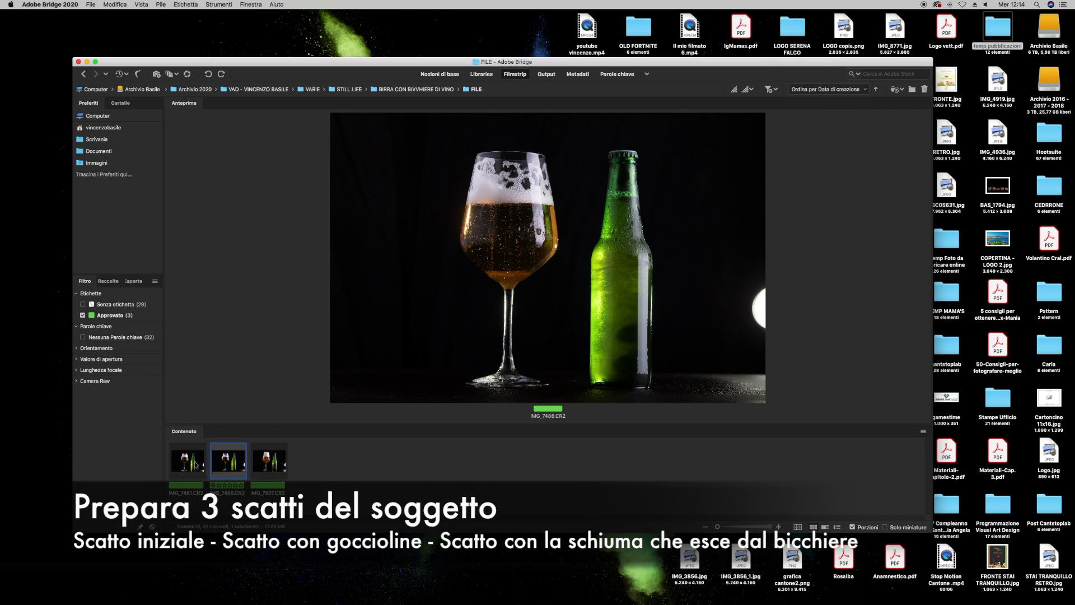
Select the three approved beer-and-bottle thumbnails in Bridge and open them in Camera Raw
{"action": "key", "text": "Right"}
{"action": "key", "text": "Left"}
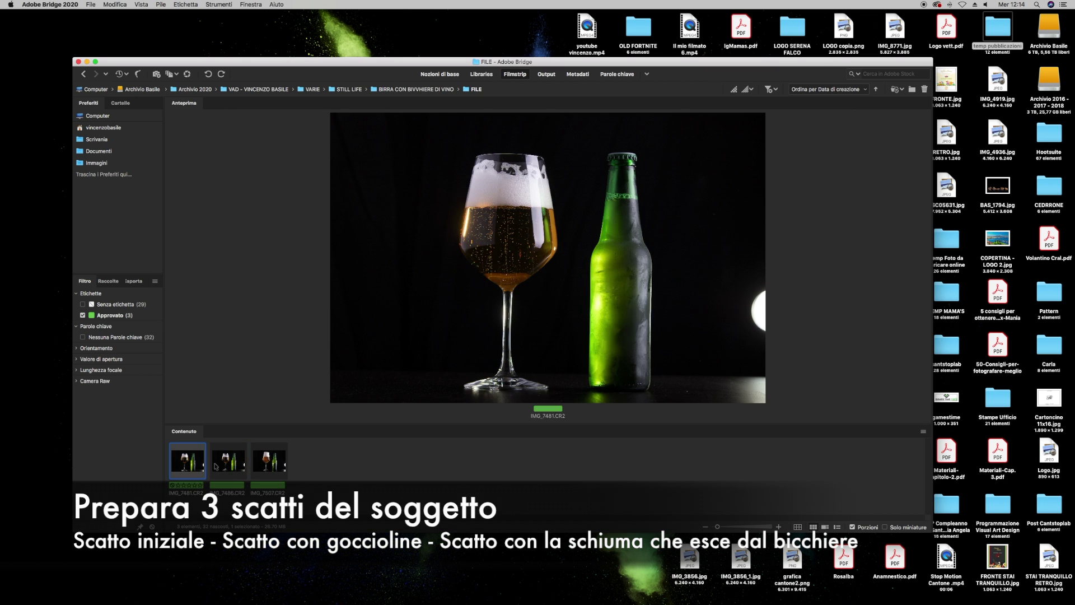
{"action": "key", "text": "Right"}
{"action": "left_click_drag", "start_coordinate": [359, 477], "coordinate": [140, 473]}
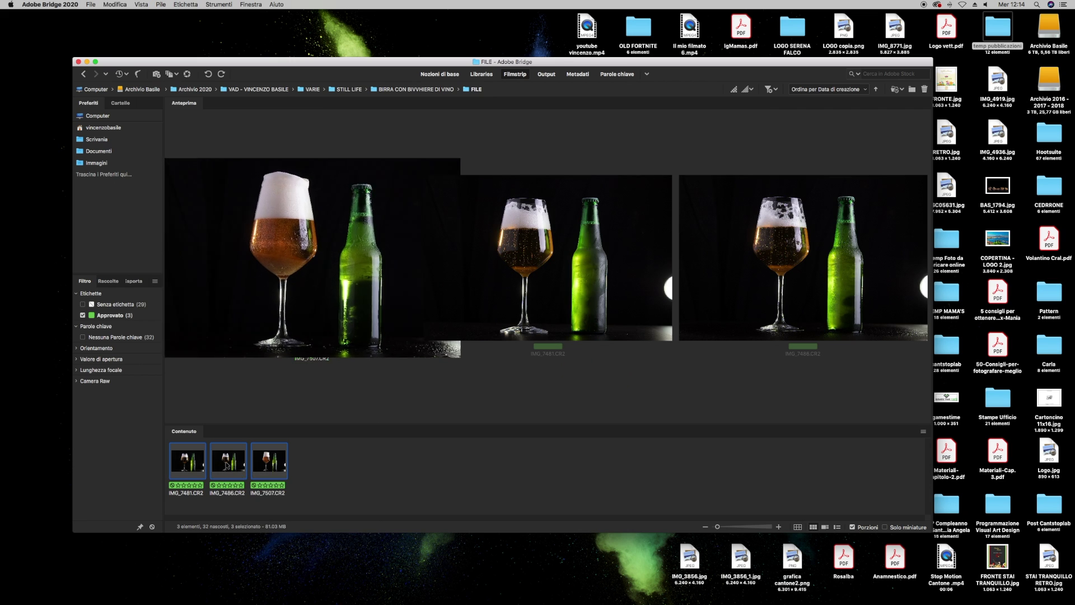
{"action": "right_click", "coordinate": [229, 353]}
{"action": "left_click", "coordinate": [259, 374]}
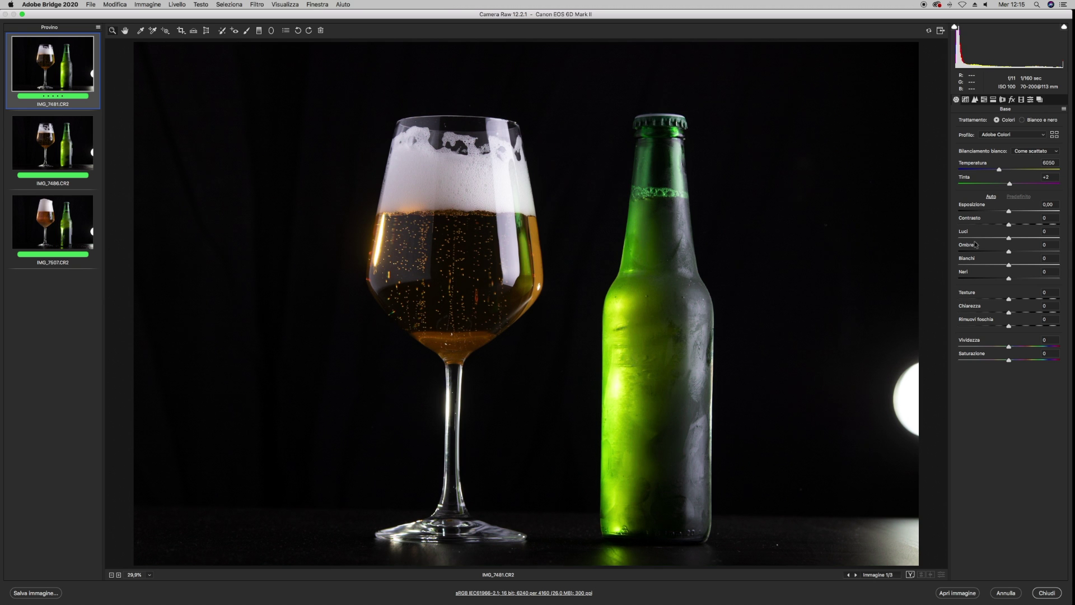
Raise exposure, contrast and clarity and darken the shadows on IMG_7481
{"action": "mouse_move", "coordinate": [1009, 225]}
{"action": "left_mouse_down"}
{"action": "mouse_move", "coordinate": [1037, 224]}
{"action": "mouse_move", "coordinate": [1013, 214]}
{"action": "left_mouse_up"}
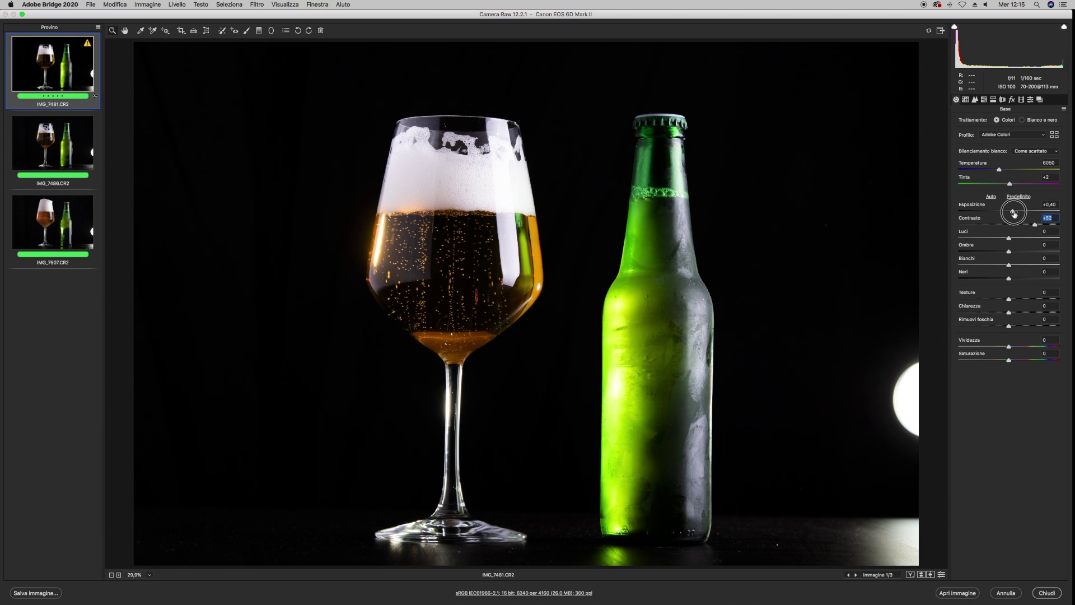
{"action": "left_click", "coordinate": [1014, 213]}
{"action": "left_click_drag", "start_coordinate": [1019, 314], "coordinate": [1020, 313]}
{"action": "left_click_drag", "start_coordinate": [996, 255], "coordinate": [999, 278]}
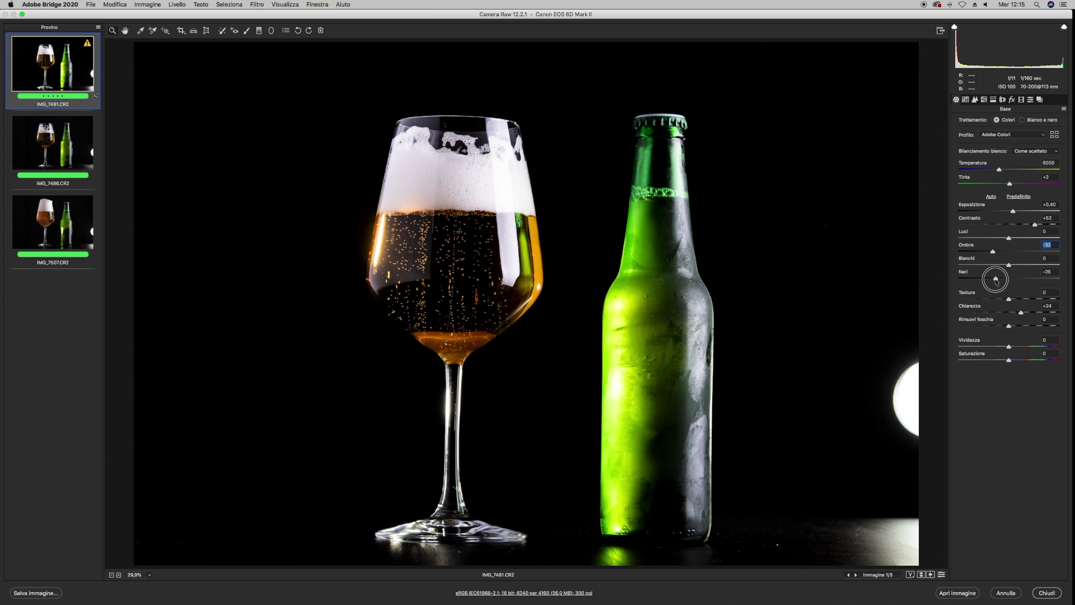
{"action": "left_click", "coordinate": [1013, 212]}
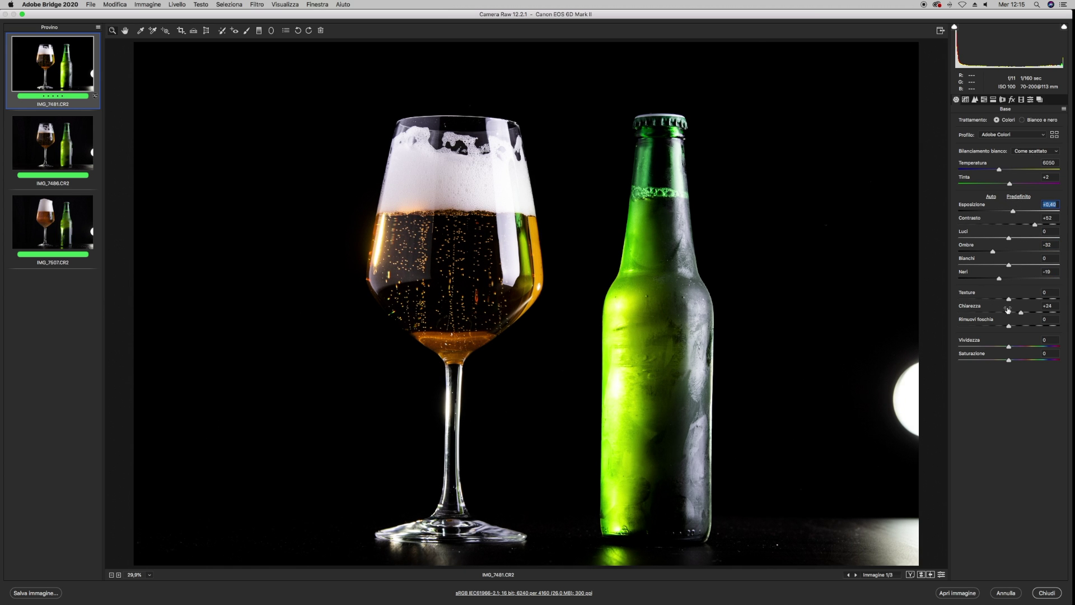
{"action": "left_click_drag", "start_coordinate": [1022, 314], "coordinate": [1026, 315]}
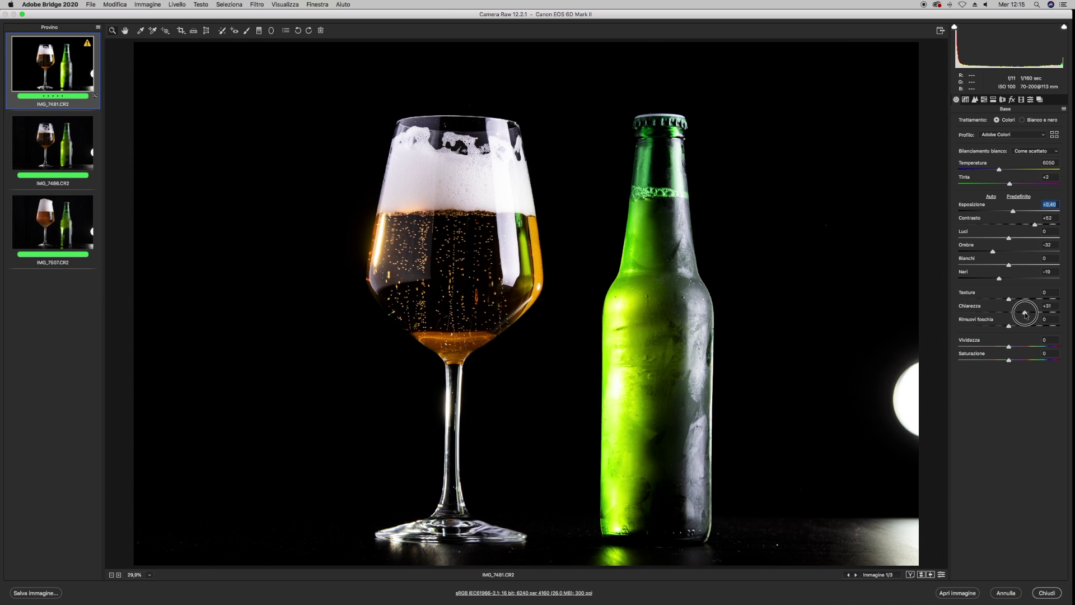
{"action": "left_click_drag", "start_coordinate": [1026, 314], "coordinate": [1027, 313]}
{"action": "left_click_drag", "start_coordinate": [1013, 212], "coordinate": [1013, 213]}
Balance vibrance and saturation, warm the white balance and add a little dehaze
{"action": "left_click_drag", "start_coordinate": [1020, 347], "coordinate": [1034, 348]}
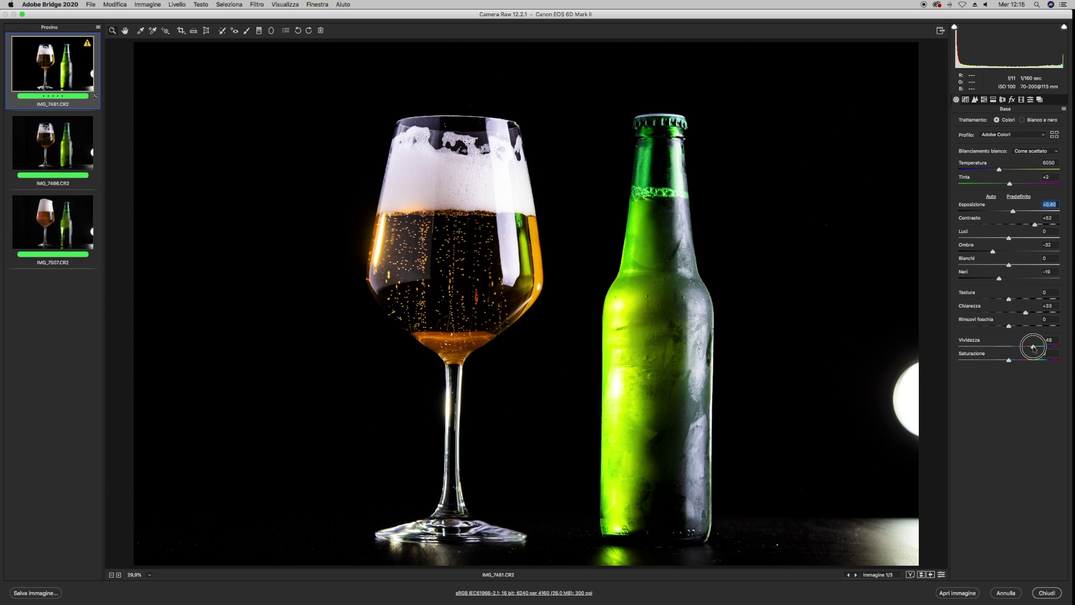
{"action": "left_click_drag", "start_coordinate": [1034, 347], "coordinate": [1016, 360]}
{"action": "left_click_drag", "start_coordinate": [999, 171], "coordinate": [1001, 170]}
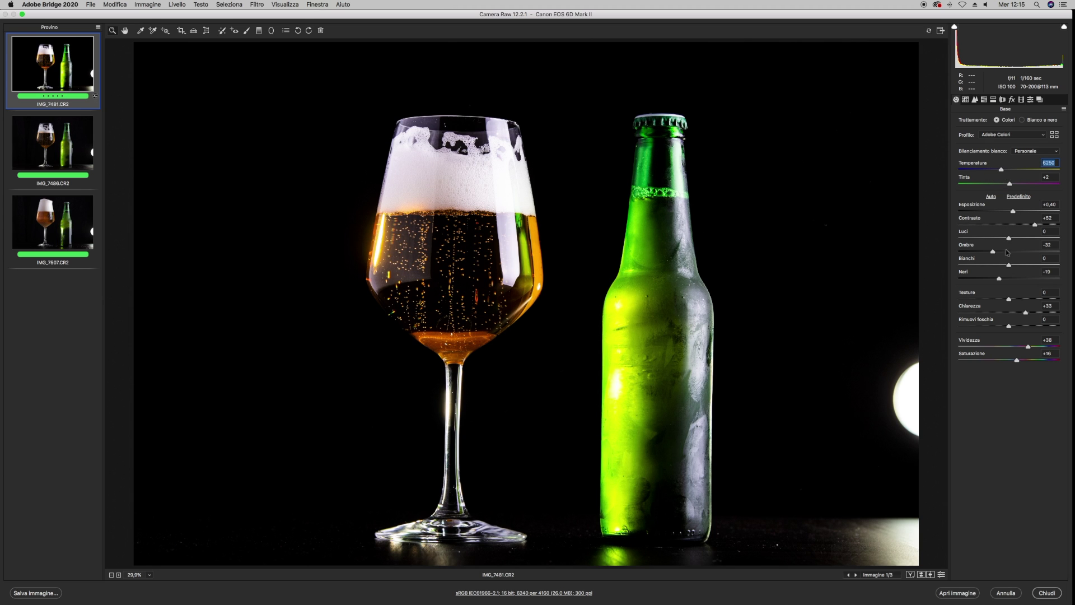
{"action": "left_click_drag", "start_coordinate": [1019, 327], "coordinate": [1013, 326]}
{"action": "left_click_drag", "start_coordinate": [1012, 328], "coordinate": [1012, 326]}
Sync the Camera Raw adjustments across all three selected shots
{"action": "key", "text": "super+a"}
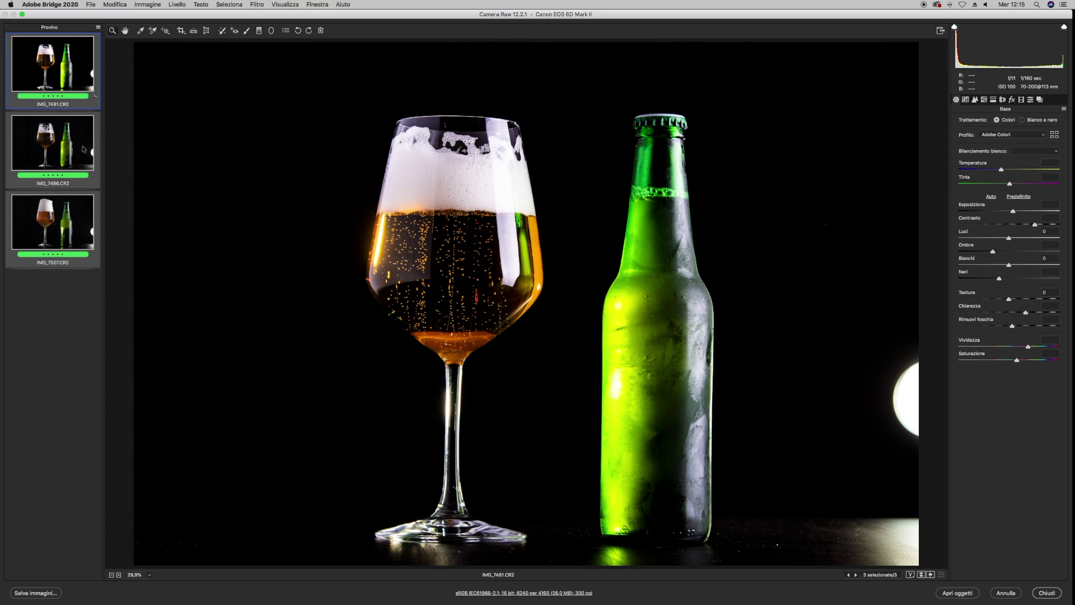
{"action": "left_click", "coordinate": [99, 29]}
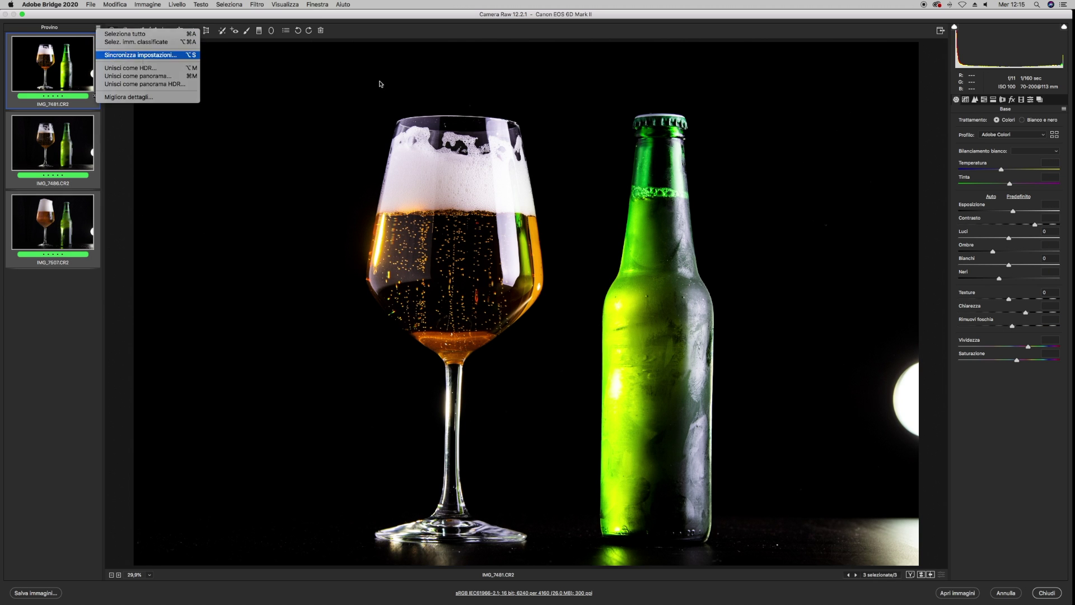
{"action": "left_click", "coordinate": [140, 59]}
{"action": "left_click", "coordinate": [637, 156]}
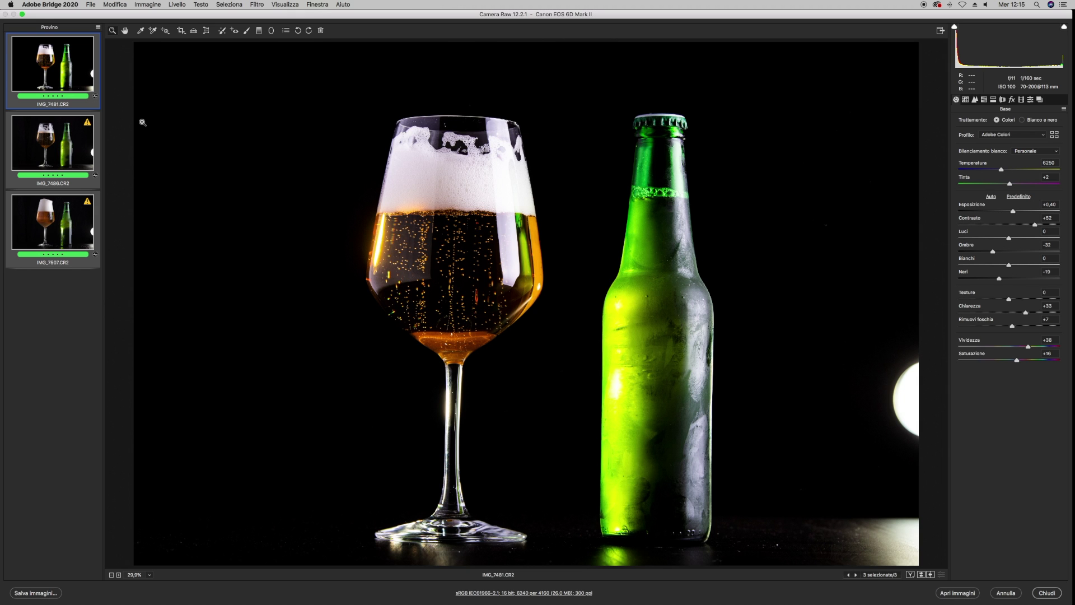
Review the dewy bottle and foam shots, then open all three in Photoshop
{"action": "left_click", "coordinate": [74, 74]}
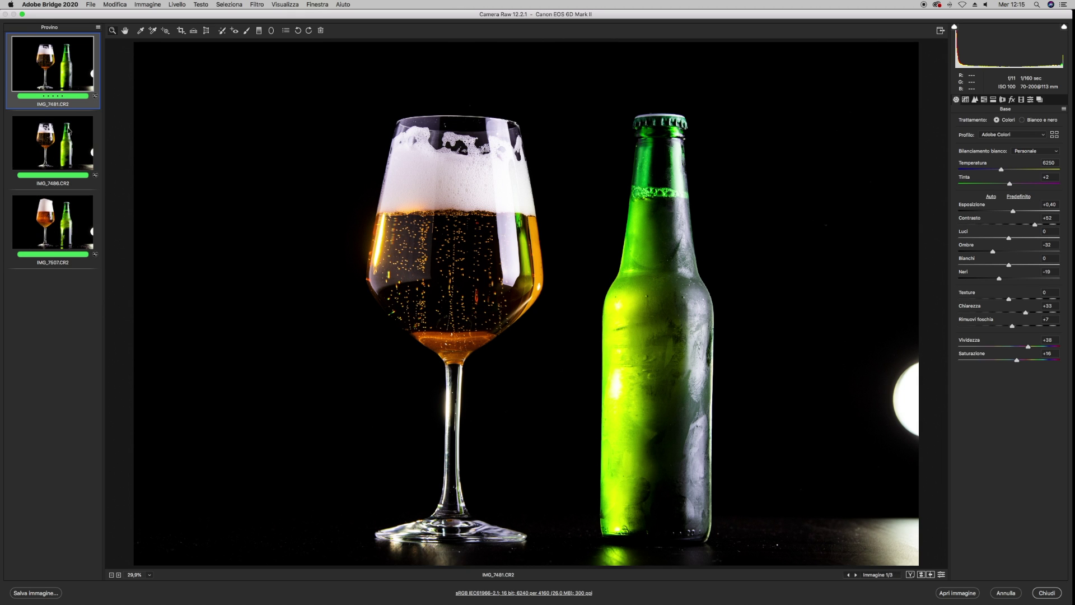
{"action": "left_click", "coordinate": [68, 132]}
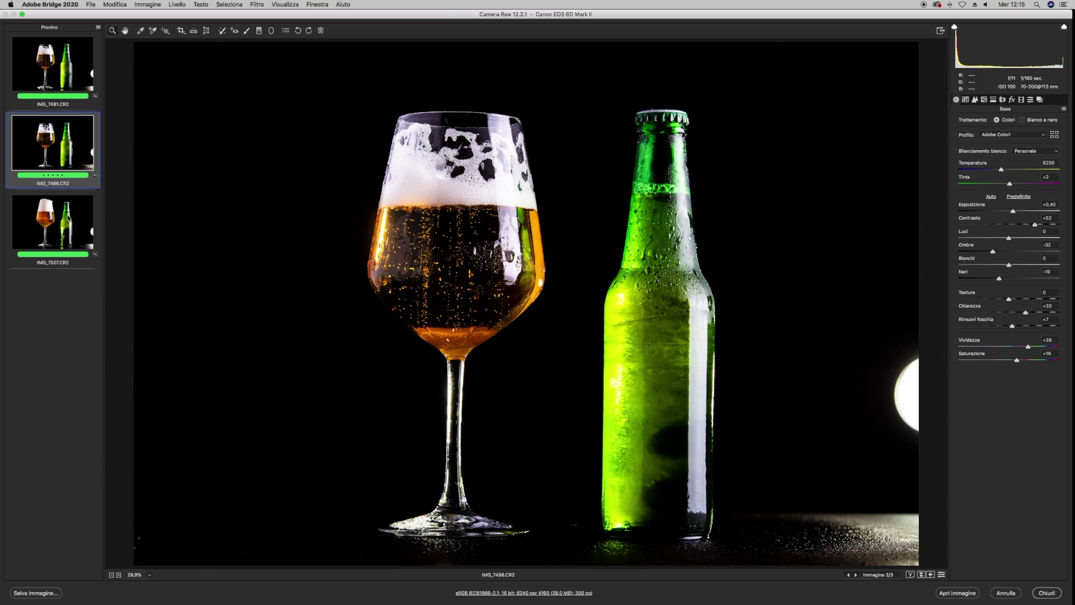
{"action": "key", "text": "Down"}
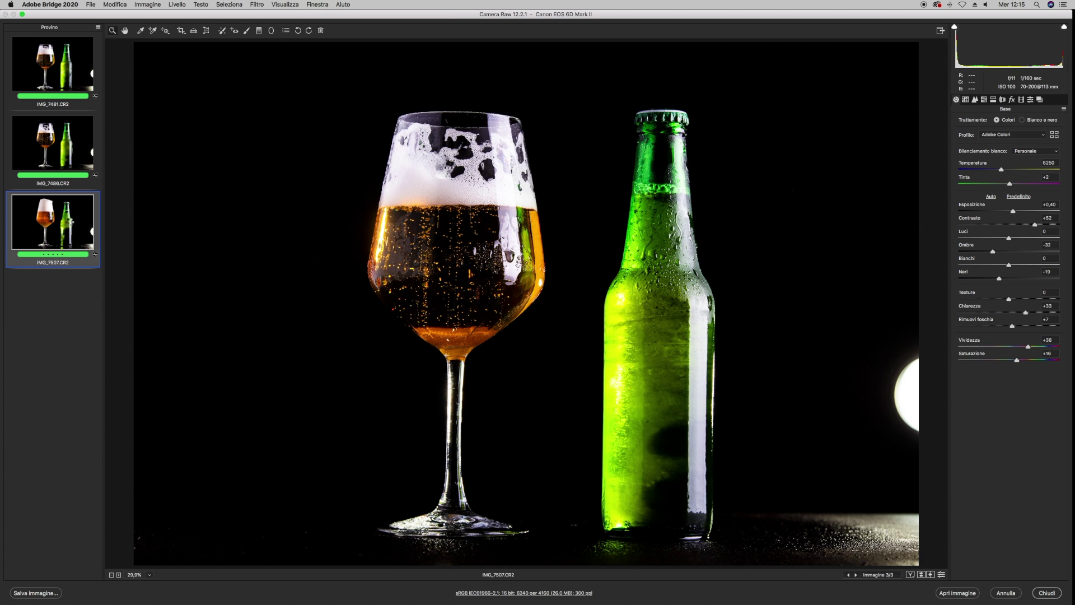
{"action": "left_click", "coordinate": [63, 83], "text": "shift"}
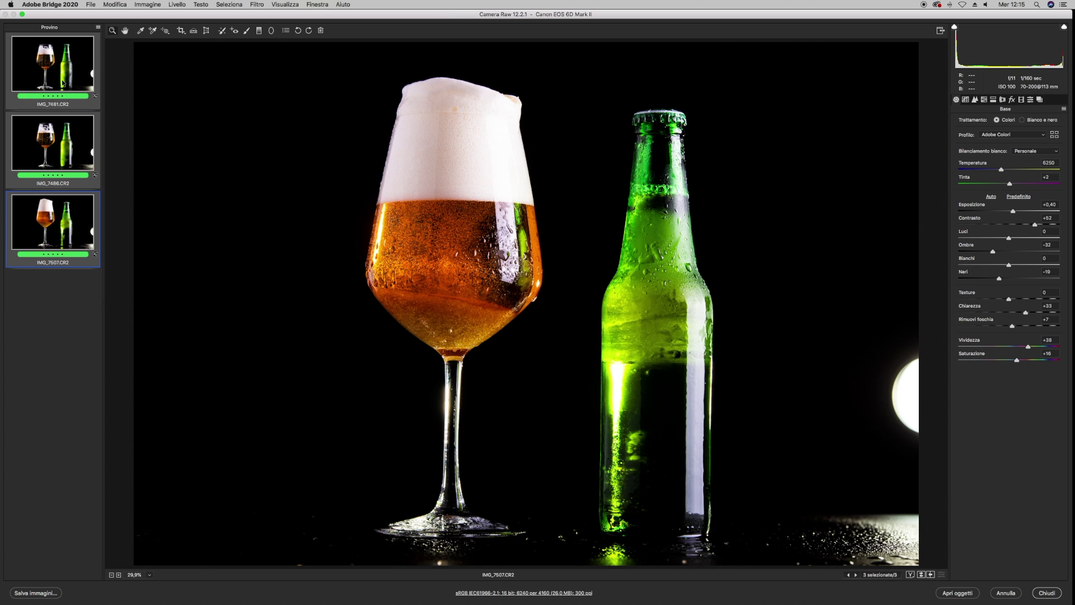
{"action": "left_click", "coordinate": [939, 596]}
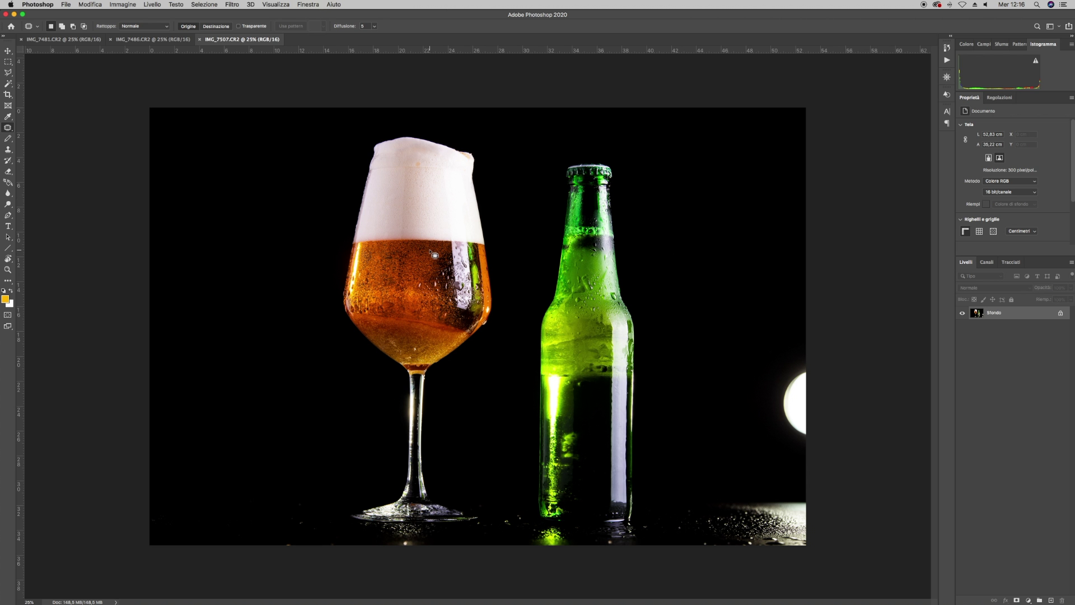
Paste the IMG_7486 dewy-bottle image into IMG_7481 as Livello 1 and commit its placement
{"action": "left_click", "coordinate": [9, 51]}
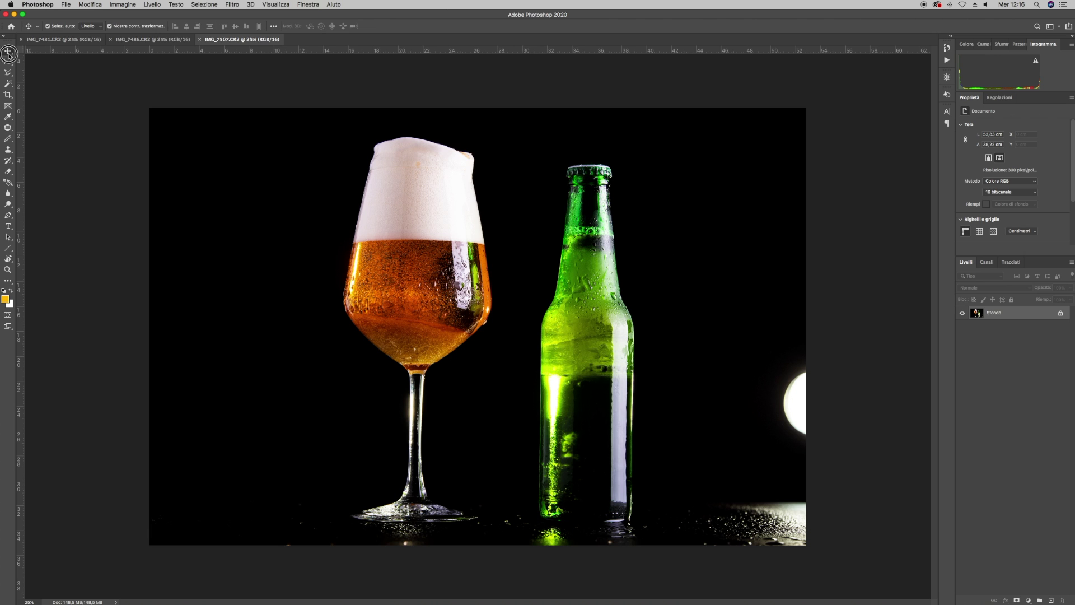
{"action": "left_click", "coordinate": [168, 40]}
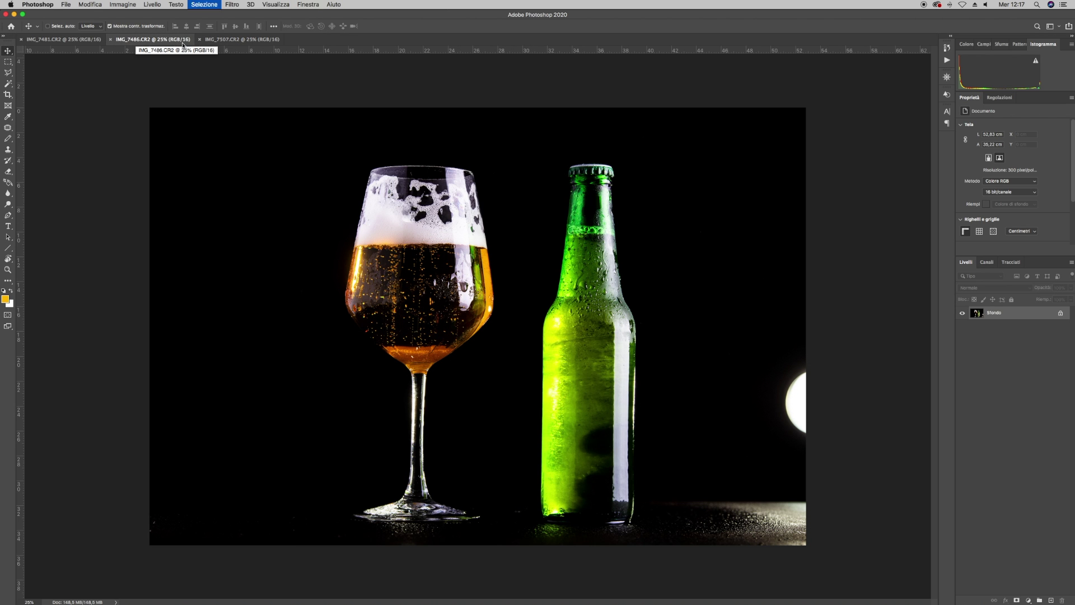
{"action": "left_click", "coordinate": [62, 39]}
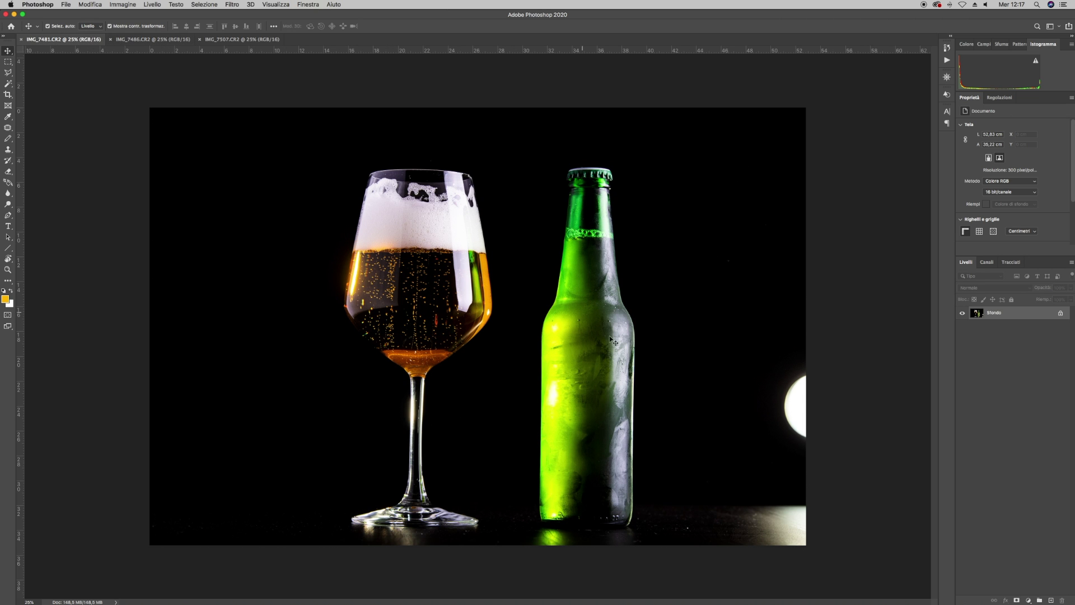
{"action": "key", "text": "super+v"}
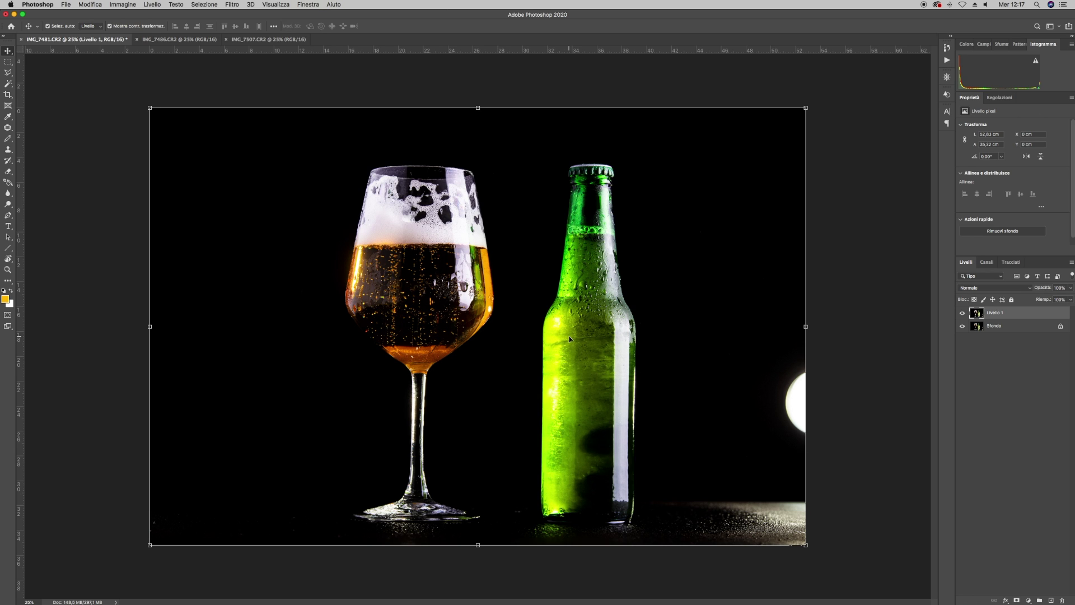
{"action": "right_click", "coordinate": [41, 106]}
{"action": "left_click", "coordinate": [84, 192]}
{"action": "left_click", "coordinate": [69, 180]}
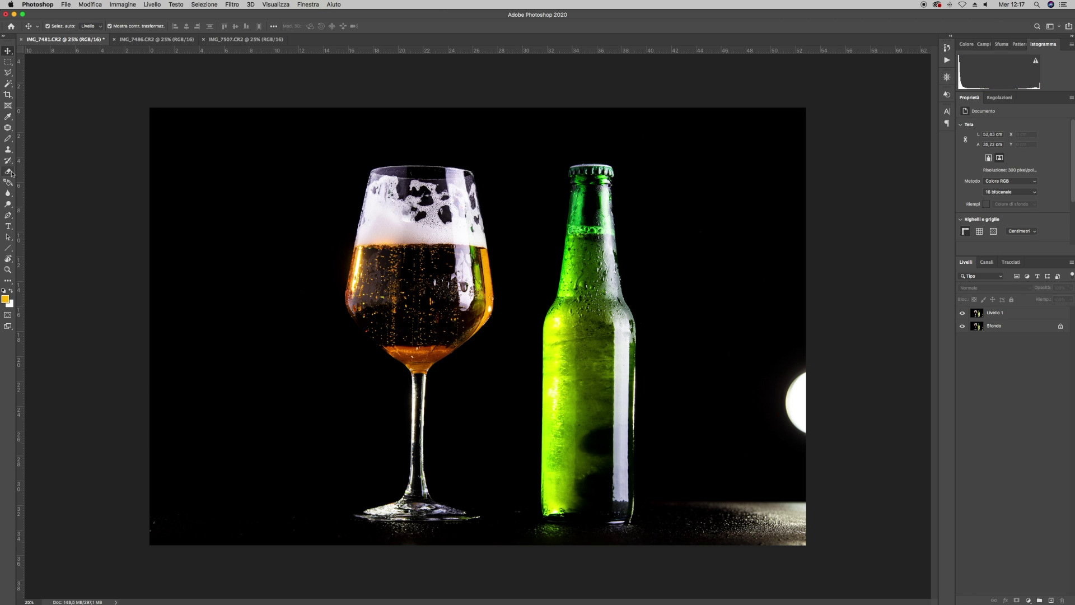
Erase Livello 1 along the bottom edge with a large soft eraser brush
{"action": "left_click", "coordinate": [9, 171]}
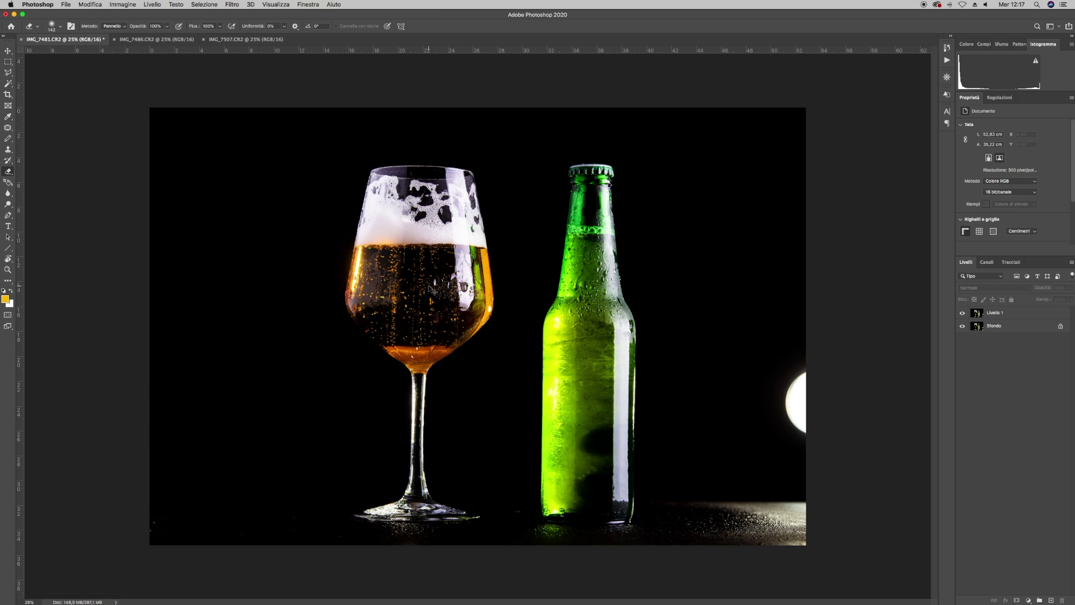
{"action": "key", "text": "alt+bracketright"}
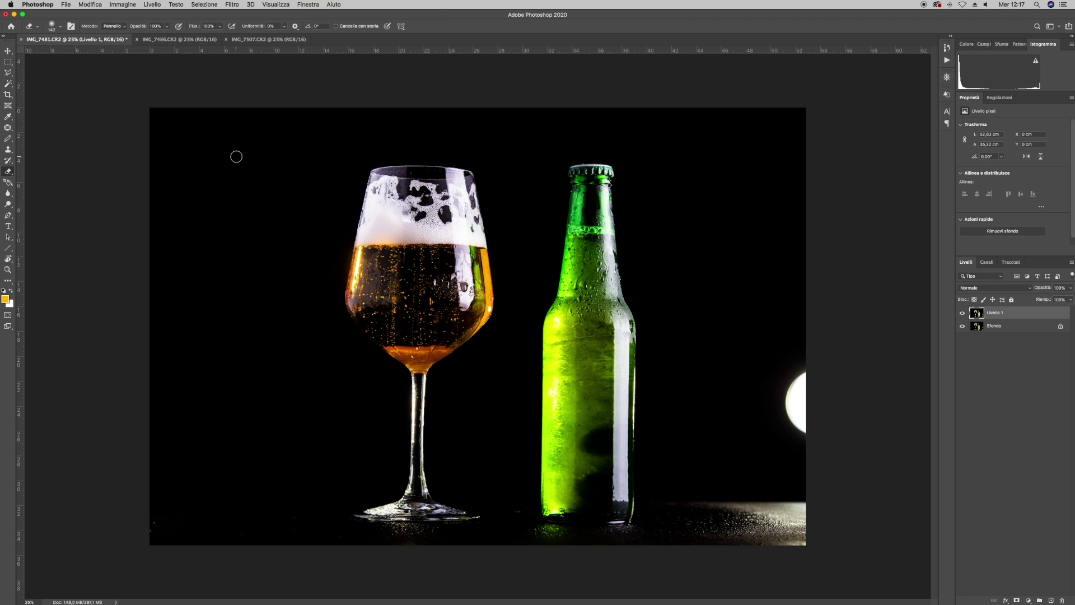
{"action": "right_click", "coordinate": [266, 278]}
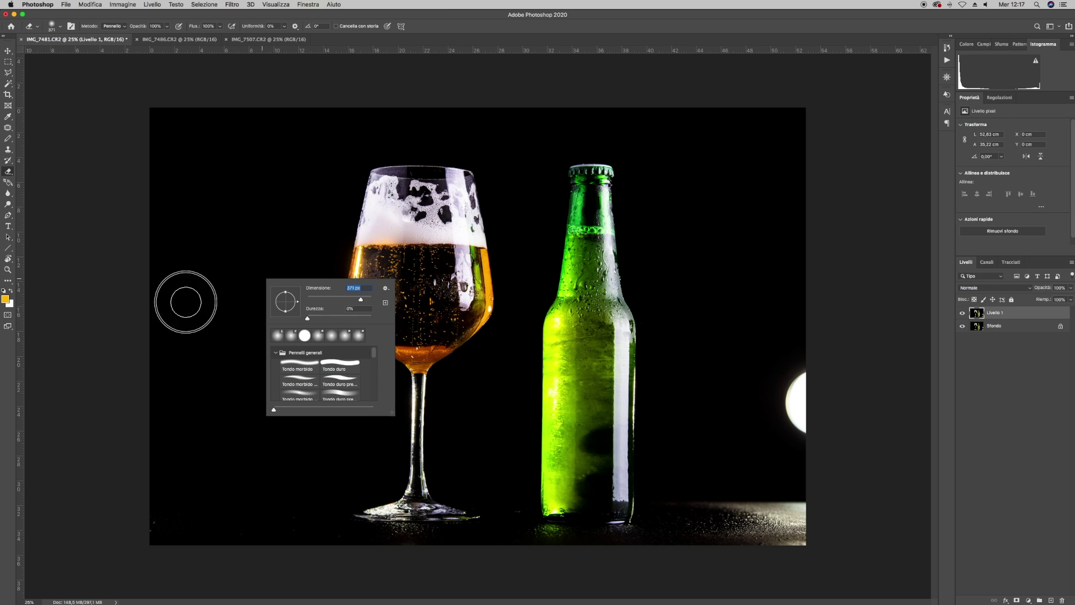
{"action": "left_click", "coordinate": [182, 302]}
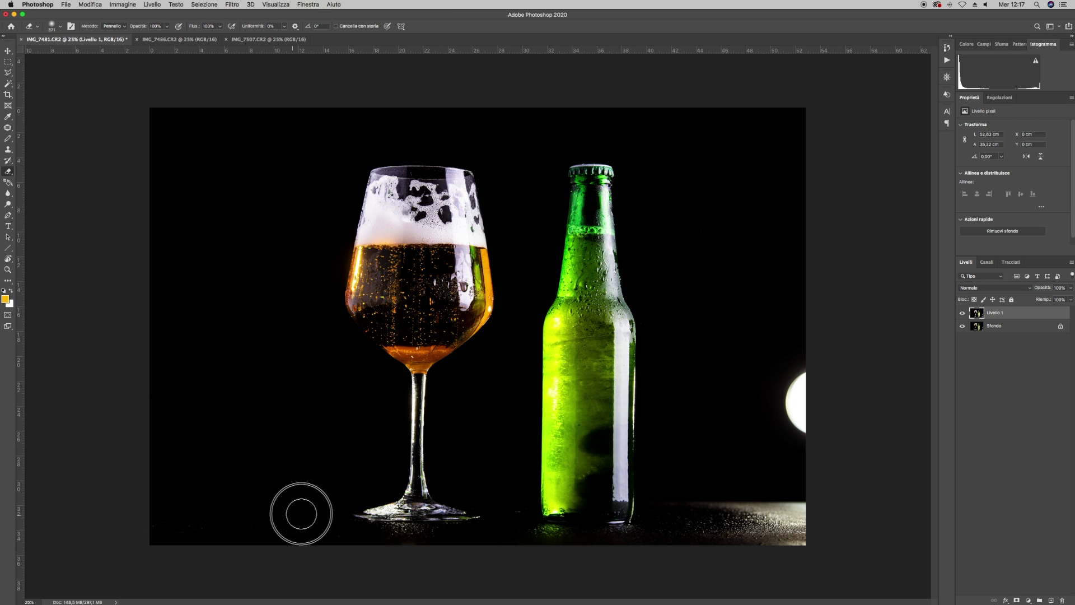
{"action": "mouse_move", "coordinate": [424, 560]}
{"action": "left_mouse_down"}
{"action": "mouse_move", "coordinate": [438, 556]}
{"action": "mouse_move", "coordinate": [366, 546]}
{"action": "mouse_move", "coordinate": [472, 541]}
{"action": "mouse_move", "coordinate": [332, 540]}
{"action": "mouse_move", "coordinate": [260, 514]}
{"action": "mouse_move", "coordinate": [201, 511]}
{"action": "mouse_move", "coordinate": [233, 564]}
{"action": "mouse_move", "coordinate": [193, 512]}
{"action": "left_mouse_up"}
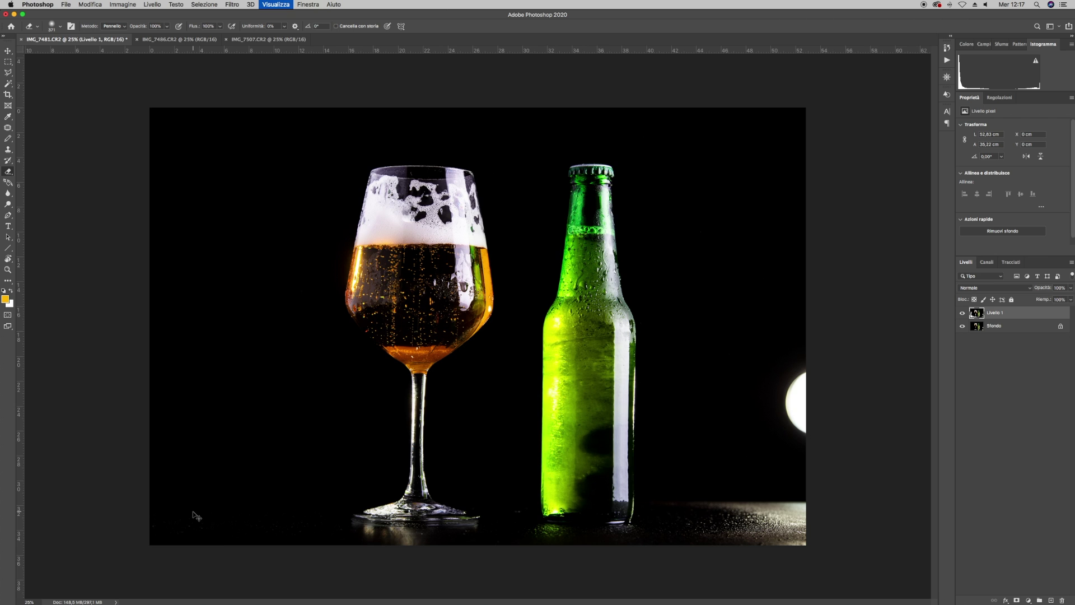
{"action": "key", "text": "super+plus"}
{"action": "key", "text": "super+plus"}
{"action": "key", "text": "super+plus"}
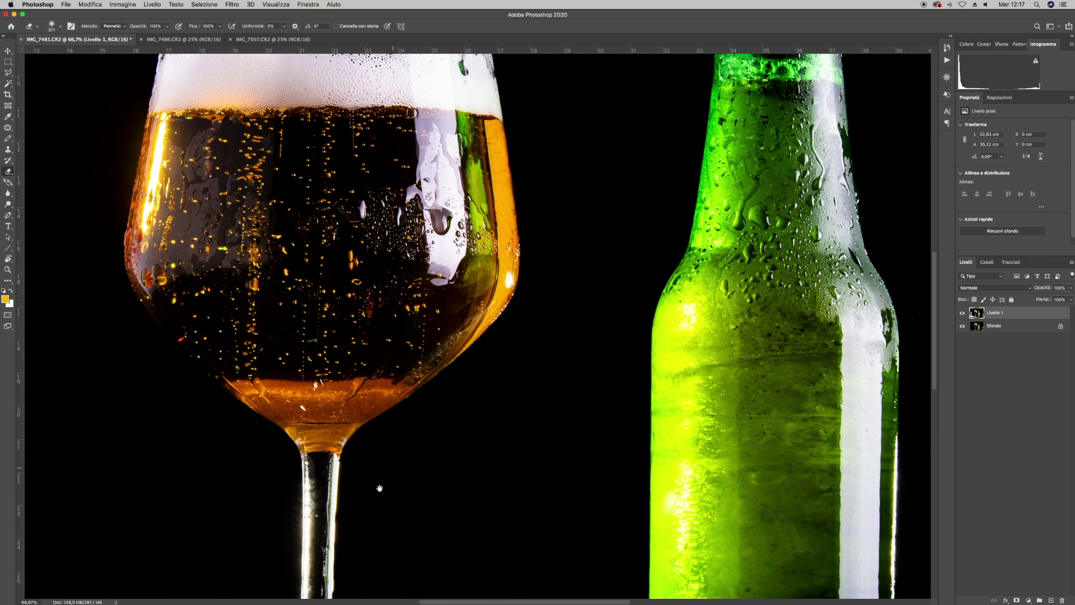
Undo the stray stroke and reveal the reflections beneath and right of the glass base
{"action": "left_click_drag", "start_coordinate": [380, 489], "coordinate": [482, 89]}
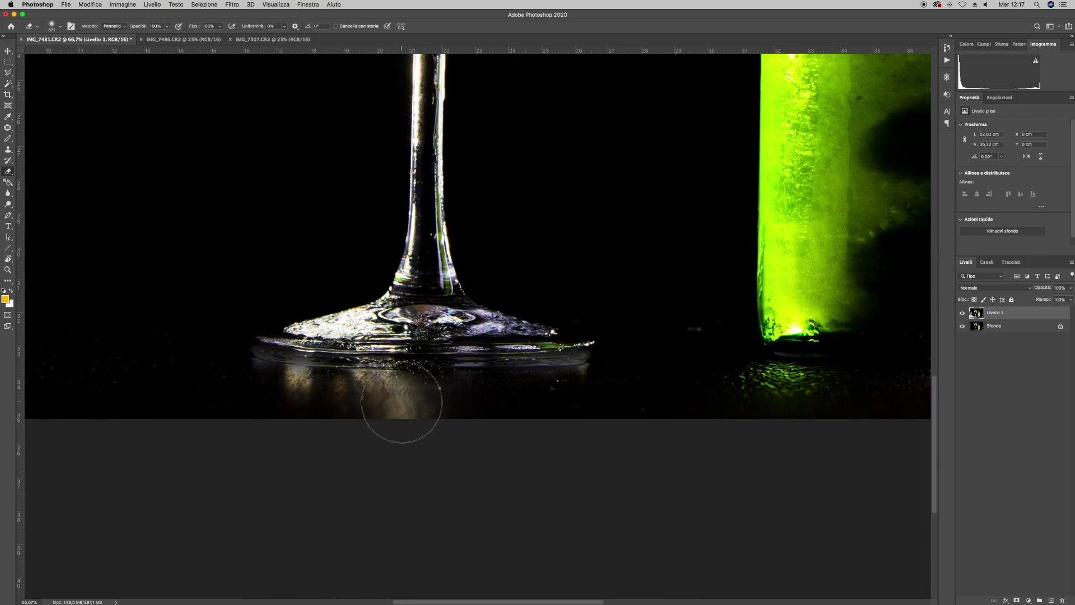
{"action": "key", "text": "super+minus"}
{"action": "key", "text": "super+minus"}
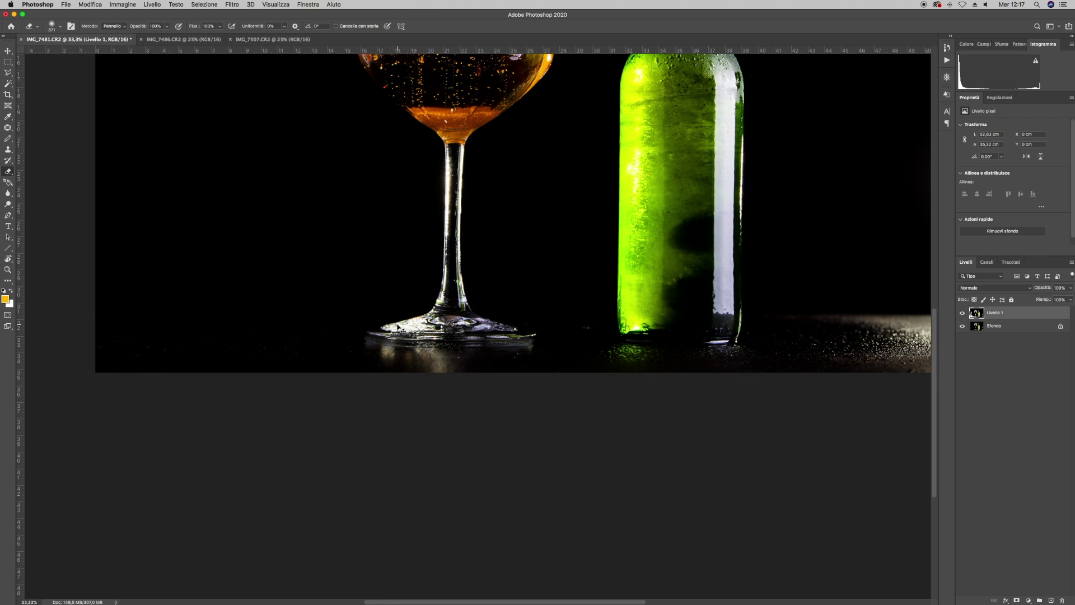
{"action": "key", "text": "super+plus"}
{"action": "key", "text": "super+plus"}
{"action": "key", "text": "super+plus"}
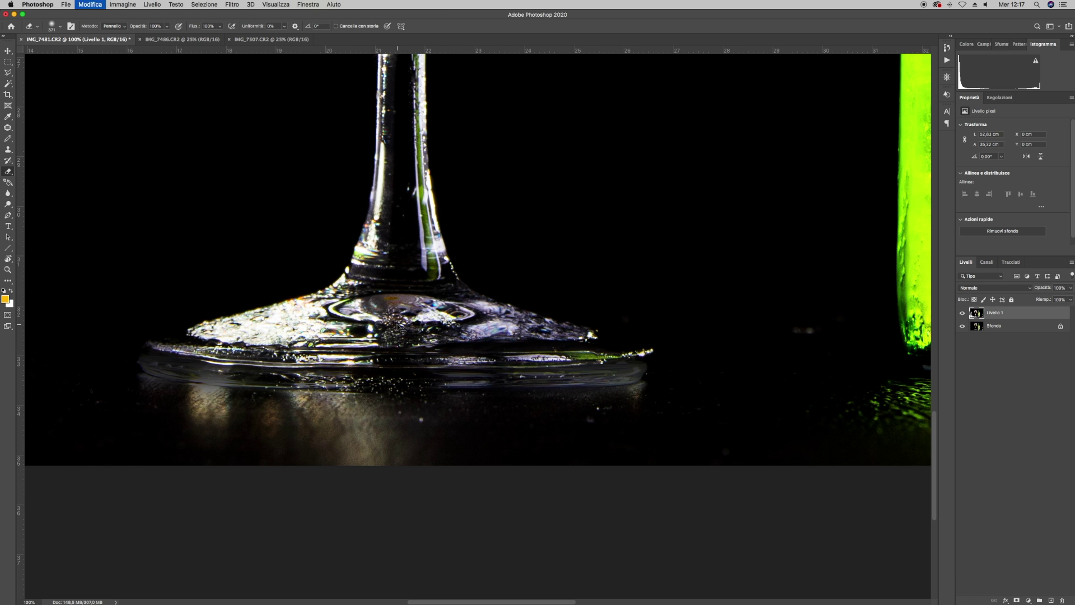
{"action": "key", "text": "super+z"}
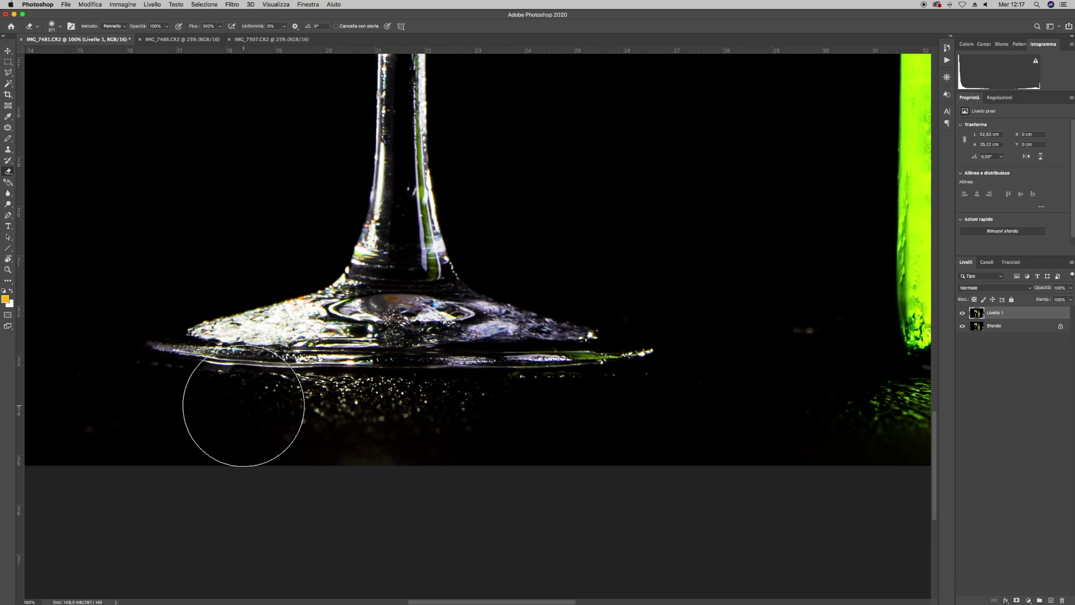
{"action": "right_click", "coordinate": [336, 416]}
{"action": "mouse_move", "coordinate": [187, 432]}
{"action": "left_mouse_down"}
{"action": "mouse_move", "coordinate": [392, 440]}
{"action": "mouse_move", "coordinate": [243, 445]}
{"action": "mouse_move", "coordinate": [521, 430]}
{"action": "mouse_move", "coordinate": [271, 413]}
{"action": "mouse_move", "coordinate": [298, 412]}
{"action": "mouse_move", "coordinate": [284, 428]}
{"action": "mouse_move", "coordinate": [102, 405]}
{"action": "mouse_move", "coordinate": [101, 376]}
{"action": "mouse_move", "coordinate": [163, 420]}
{"action": "left_mouse_up"}
{"action": "mouse_move", "coordinate": [393, 486]}
{"action": "left_mouse_down"}
{"action": "mouse_move", "coordinate": [655, 439]}
{"action": "mouse_move", "coordinate": [461, 430]}
{"action": "mouse_move", "coordinate": [669, 423]}
{"action": "mouse_move", "coordinate": [543, 413]}
{"action": "mouse_move", "coordinate": [749, 411]}
{"action": "left_mouse_up"}
Erase the glittery floor between the glass and bottle and under the white bottle
{"action": "scroll", "coordinate": [269, 423], "scroll_direction": "down", "scroll_amount": 2}
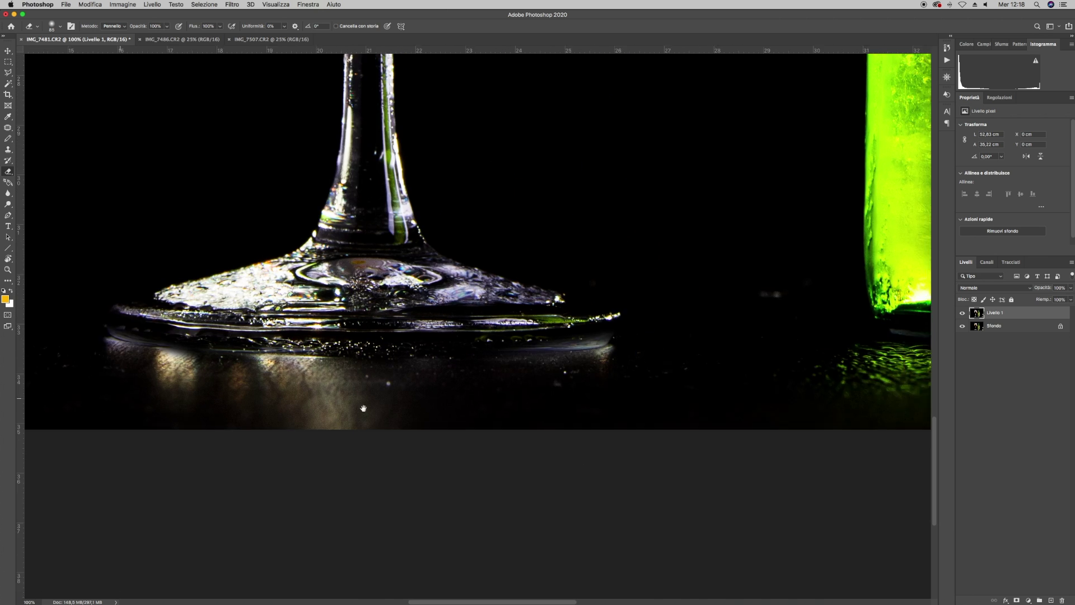
{"action": "scroll", "coordinate": [403, 402], "scroll_direction": "right", "scroll_amount": 5}
{"action": "mouse_move", "coordinate": [480, 378]}
{"action": "left_mouse_down"}
{"action": "mouse_move", "coordinate": [492, 345]}
{"action": "mouse_move", "coordinate": [627, 259]}
{"action": "mouse_move", "coordinate": [710, 385]}
{"action": "mouse_move", "coordinate": [756, 403]}
{"action": "mouse_move", "coordinate": [732, 336]}
{"action": "mouse_move", "coordinate": [715, 338]}
{"action": "left_mouse_up"}
{"action": "scroll", "coordinate": [542, 350], "scroll_direction": "down", "scroll_amount": 1}
{"action": "scroll", "coordinate": [542, 350], "scroll_direction": "right", "scroll_amount": 2}
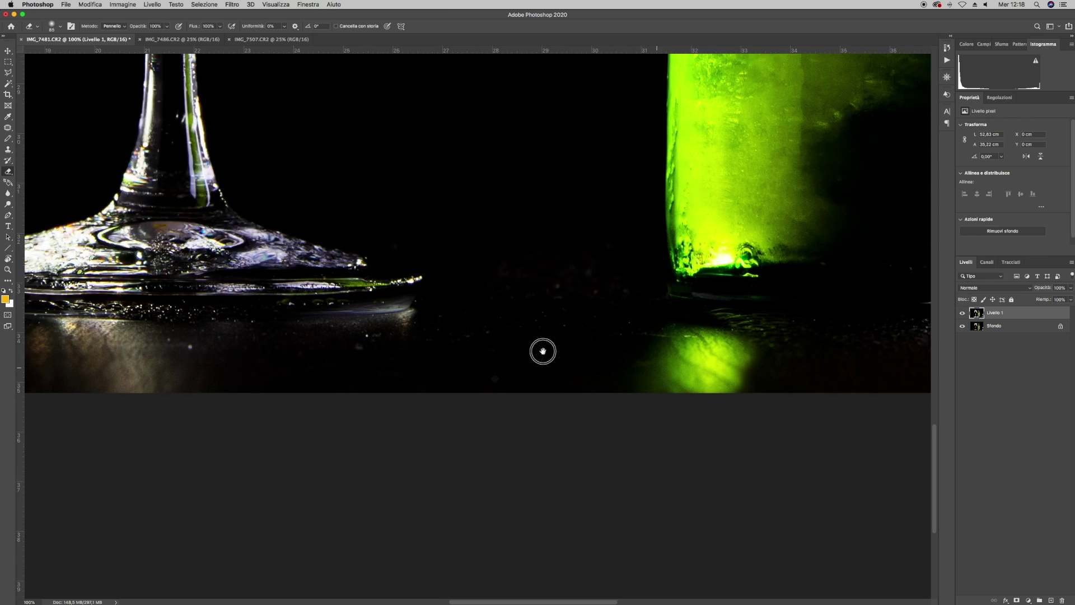
{"action": "scroll", "coordinate": [423, 427], "scroll_direction": "right", "scroll_amount": 8}
{"action": "mouse_move", "coordinate": [450, 378]}
{"action": "left_mouse_down"}
{"action": "mouse_move", "coordinate": [857, 353]}
{"action": "mouse_move", "coordinate": [550, 331]}
{"action": "mouse_move", "coordinate": [799, 331]}
{"action": "mouse_move", "coordinate": [552, 344]}
{"action": "mouse_move", "coordinate": [681, 326]}
{"action": "left_mouse_up"}
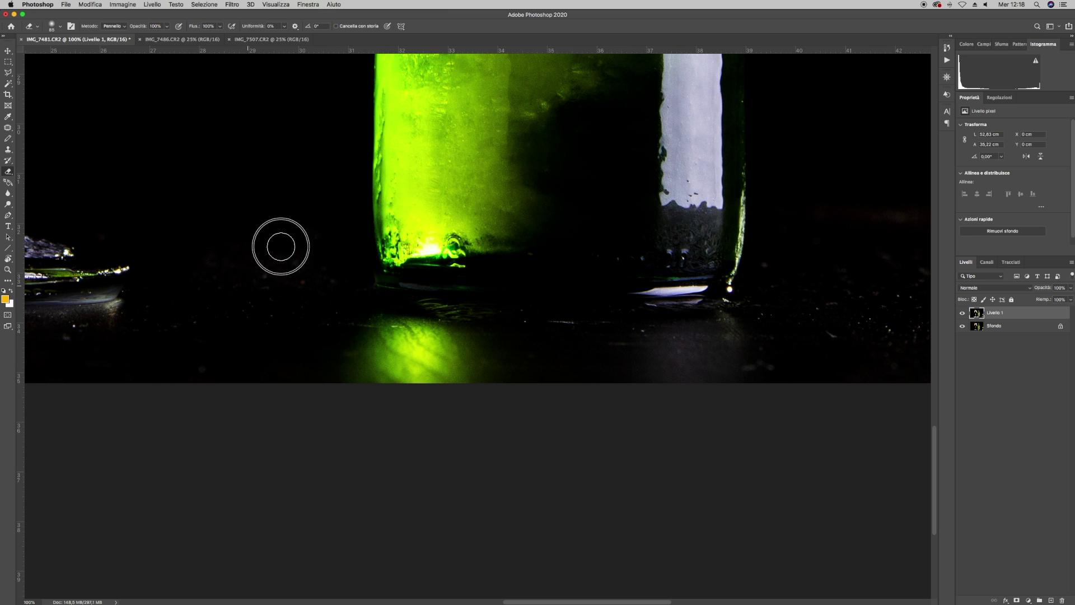
{"action": "scroll", "coordinate": [420, 381], "scroll_direction": "right", "scroll_amount": 5}
{"action": "mouse_move", "coordinate": [699, 371]}
{"action": "left_mouse_down"}
{"action": "mouse_move", "coordinate": [588, 355]}
{"action": "mouse_move", "coordinate": [780, 271]}
{"action": "mouse_move", "coordinate": [756, 221]}
{"action": "mouse_move", "coordinate": [670, 209]}
{"action": "mouse_move", "coordinate": [595, 259]}
{"action": "mouse_move", "coordinate": [545, 317]}
{"action": "mouse_move", "coordinate": [671, 298]}
{"action": "mouse_move", "coordinate": [687, 180]}
{"action": "mouse_move", "coordinate": [583, 272]}
{"action": "left_mouse_up"}
With a larger eraser, smooth the bright textured floor on the right side
{"action": "right_click", "coordinate": [607, 242]}
{"action": "key", "text": "Return"}
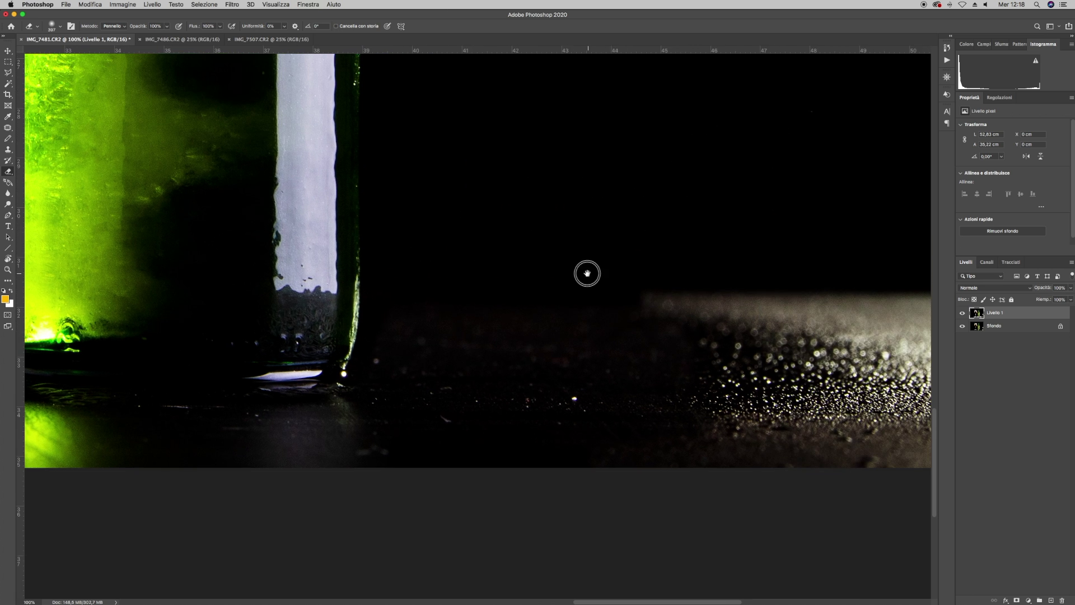
{"action": "left_click_drag", "start_coordinate": [763, 367], "coordinate": [527, 292]}
{"action": "mouse_move", "coordinate": [612, 341]}
{"action": "left_mouse_down"}
{"action": "mouse_move", "coordinate": [744, 356]}
{"action": "mouse_move", "coordinate": [701, 307]}
{"action": "left_mouse_up"}
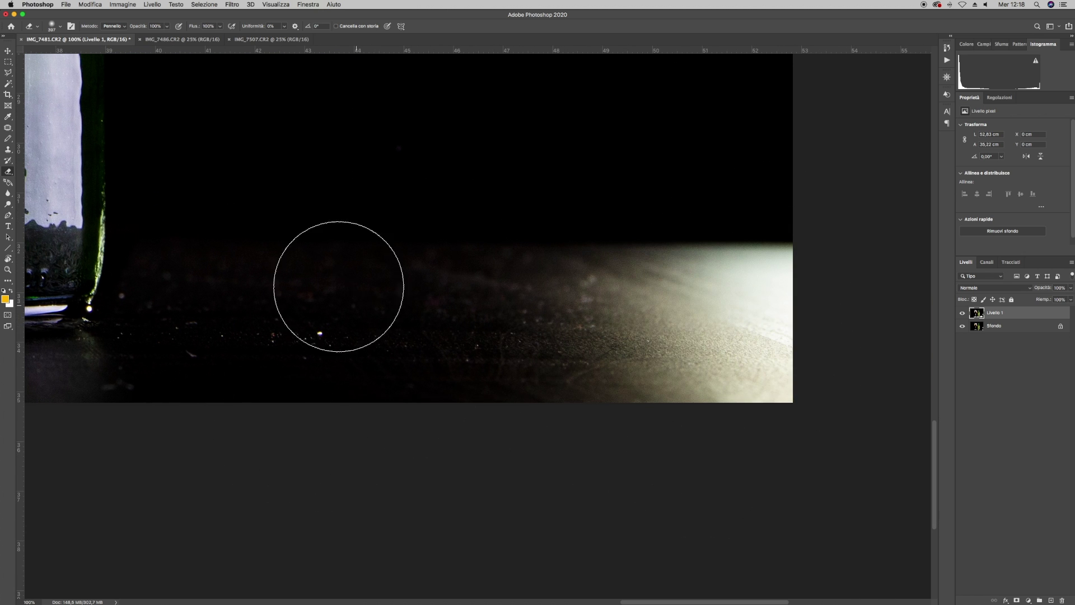
{"action": "left_click_drag", "start_coordinate": [336, 281], "coordinate": [553, 324]}
{"action": "key", "text": "ctrl+minus"}
{"action": "key", "text": "ctrl+minus"}
{"action": "key", "text": "ctrl+minus"}
{"action": "key", "text": "ctrl+minus"}
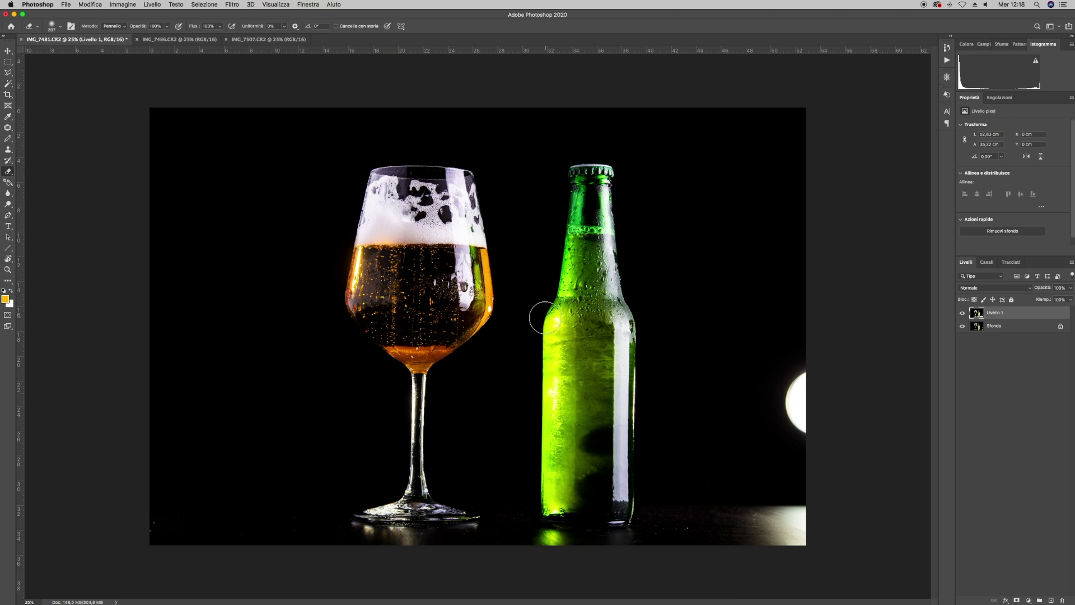
Toggle Livello 1's visibility repeatedly to compare it with the original photo
{"action": "left_click", "coordinate": [10, 53]}
{"action": "left_click", "coordinate": [890, 288]}
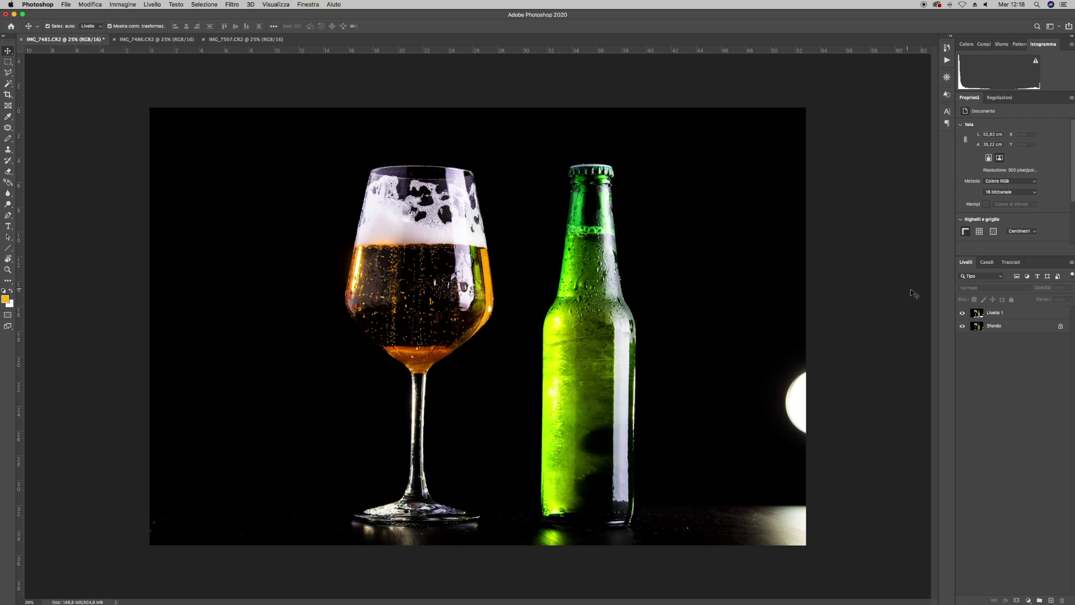
{"action": "left_click", "coordinate": [964, 313]}
{"action": "left_click", "coordinate": [963, 314]}
{"action": "left_click", "coordinate": [964, 315]}
{"action": "left_click", "coordinate": [964, 316]}
{"action": "left_click", "coordinate": [964, 316]}
{"action": "left_click", "coordinate": [964, 316]}
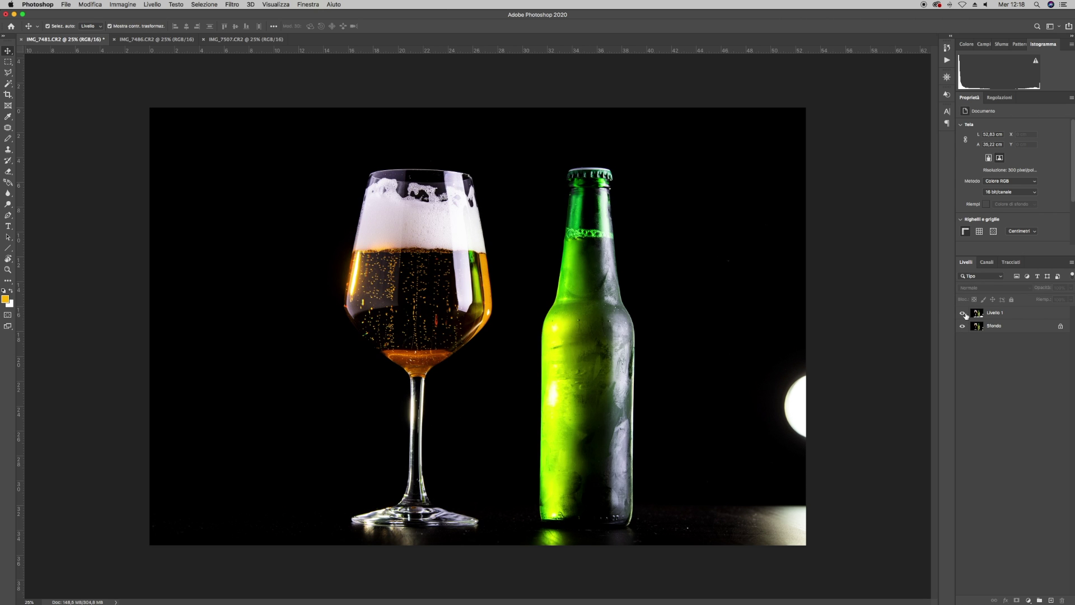
Scale Livello 1 up about 1% from its lower-left corner and commit
{"action": "left_click", "coordinate": [1009, 316]}
{"action": "left_click", "coordinate": [149, 542]}
{"action": "left_click_drag", "start_coordinate": [149, 545], "coordinate": [140, 549]}
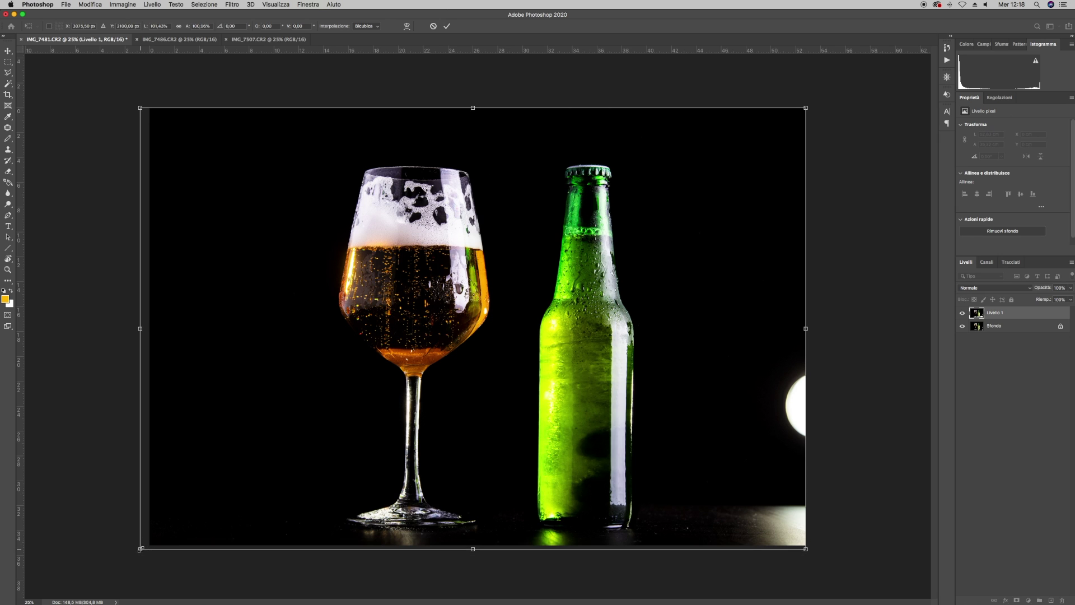
{"action": "left_click_drag", "start_coordinate": [140, 549], "coordinate": [149, 545]}
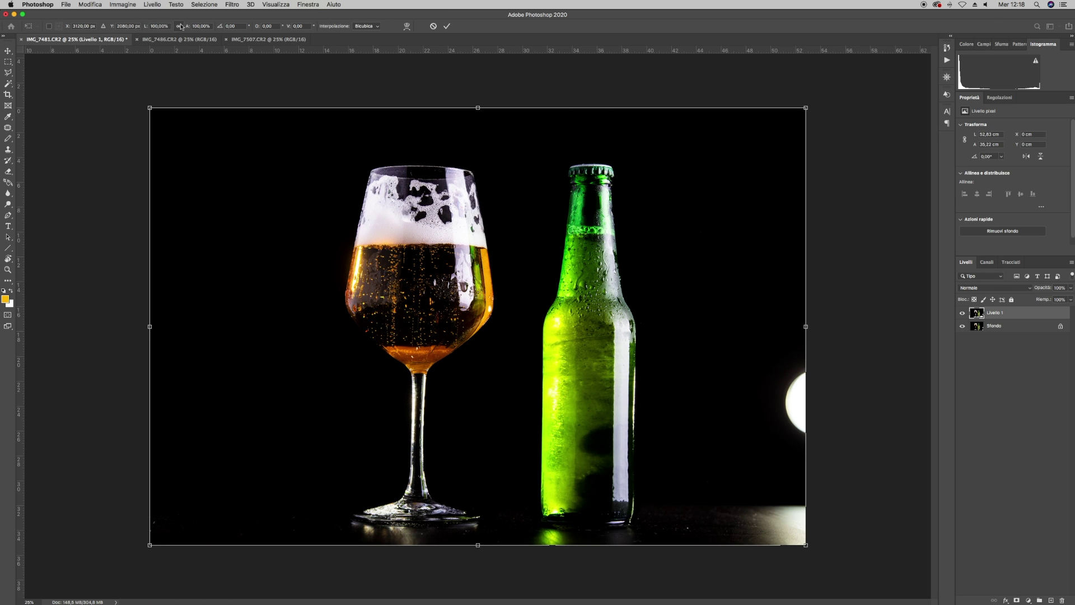
{"action": "left_click_drag", "start_coordinate": [150, 545], "coordinate": [141, 548]}
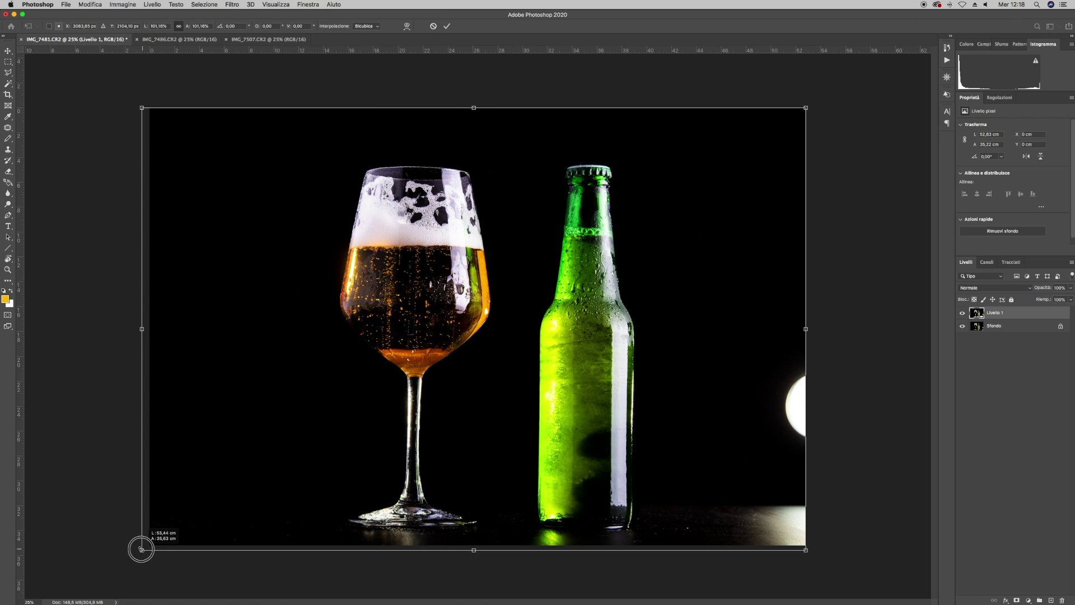
{"action": "left_click_drag", "start_coordinate": [141, 549], "coordinate": [143, 549]}
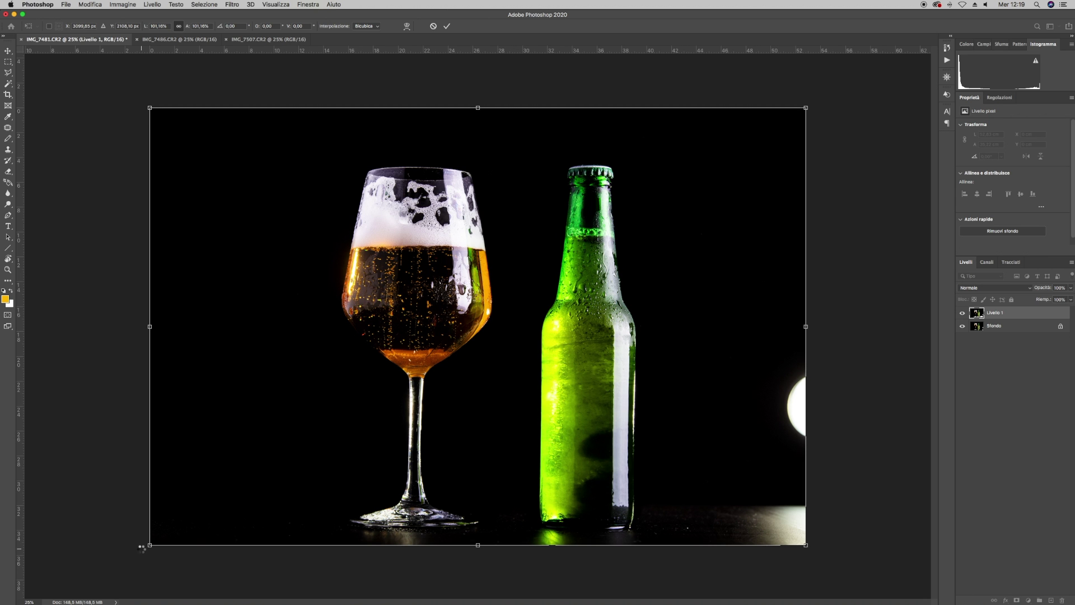
{"action": "key", "text": "ctrl+1"}
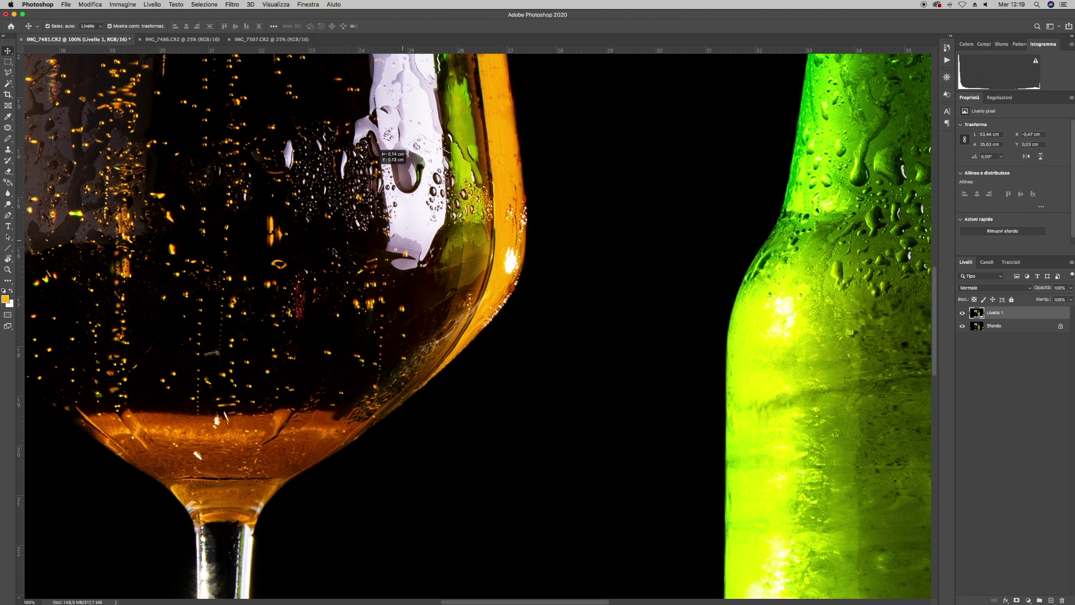
{"action": "left_click_drag", "start_coordinate": [408, 246], "coordinate": [298, 343]}
{"action": "key", "text": "ctrl+z"}
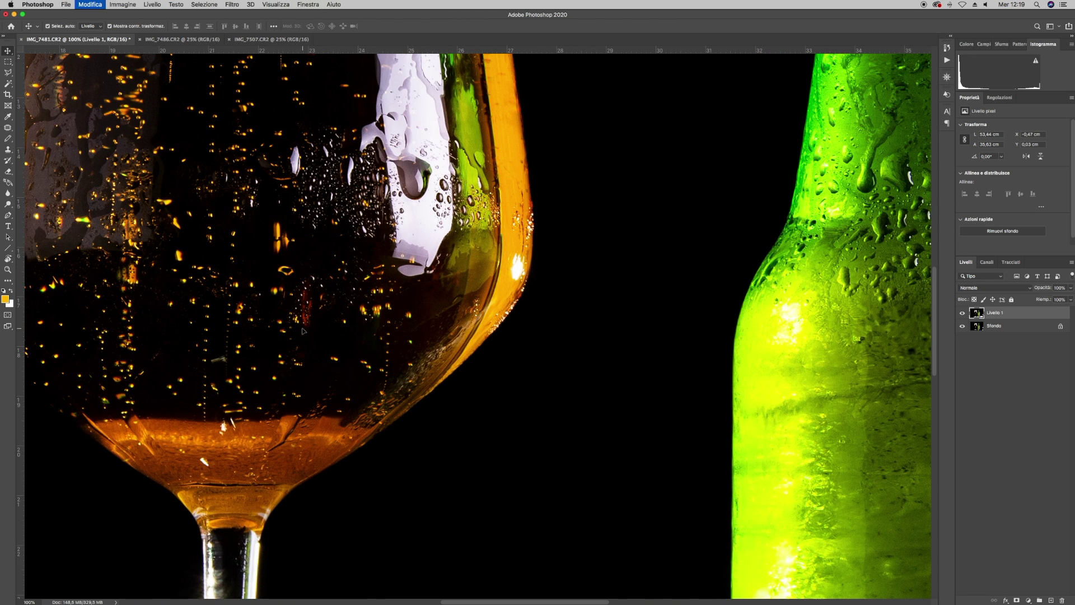
{"action": "key", "text": "ctrl+minus"}
{"action": "key", "text": "ctrl+minus"}
{"action": "key", "text": "ctrl+minus"}
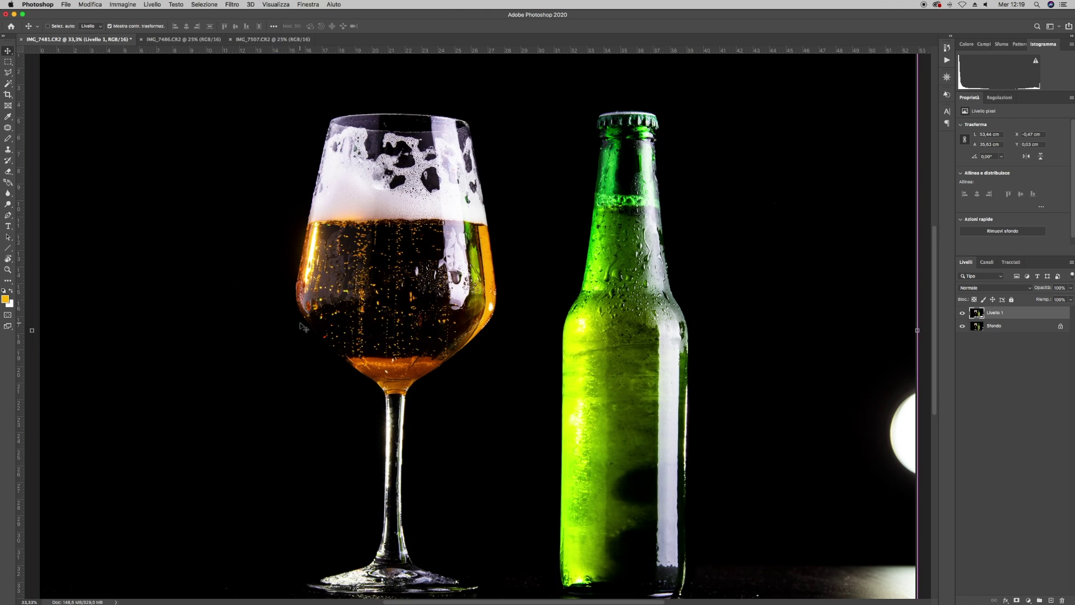
{"action": "key", "text": "ctrl+shift+z"}
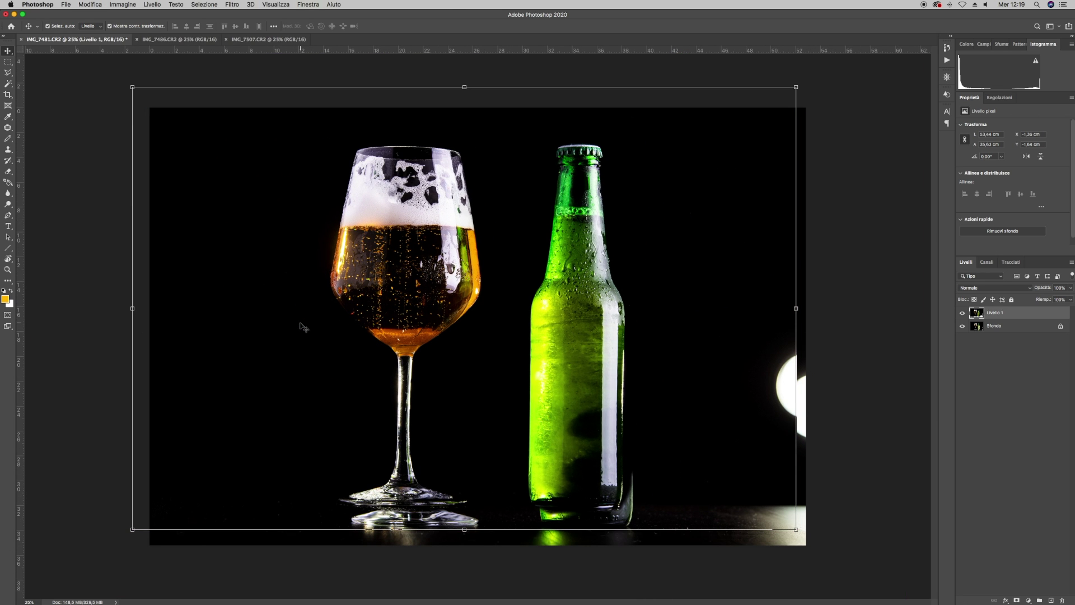
{"action": "key", "text": "z"}
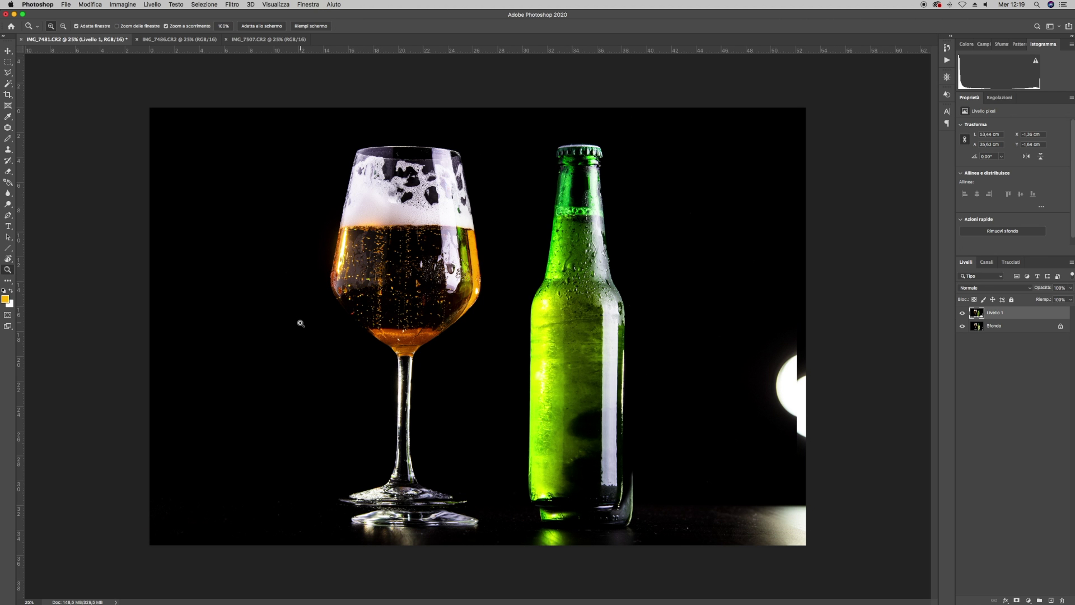
{"action": "key", "text": "ctrl+z"}
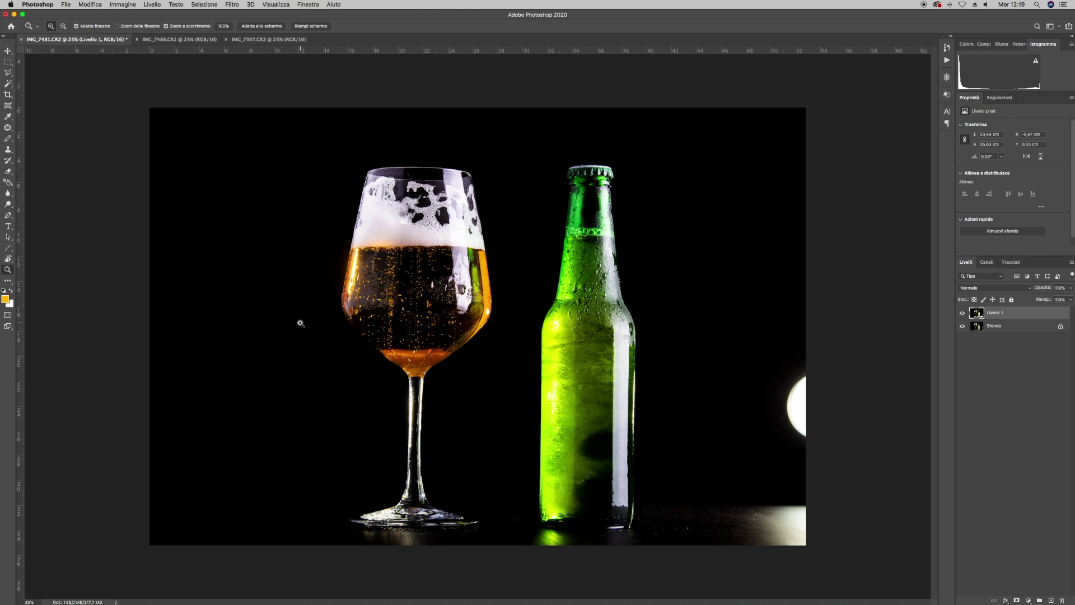
{"action": "key", "text": "super+plus"}
{"action": "key", "text": "super+plus"}
{"action": "key", "text": "super+plus"}
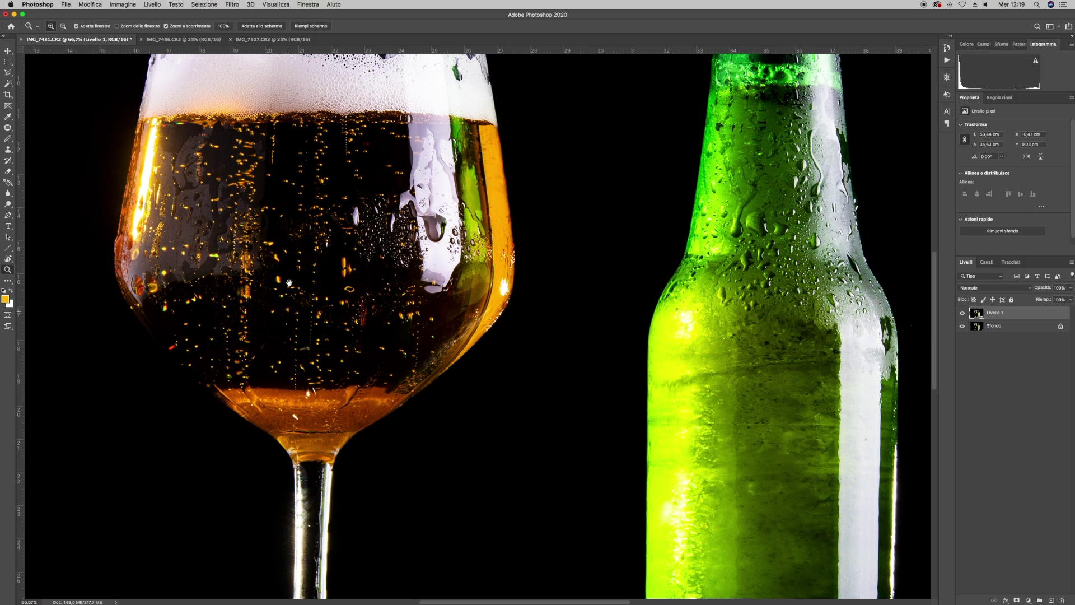
{"action": "scroll", "coordinate": [324, 381], "scroll_direction": "down", "scroll_amount": 10}
{"action": "scroll", "coordinate": [352, 307], "scroll_direction": "left", "scroll_amount": 2}
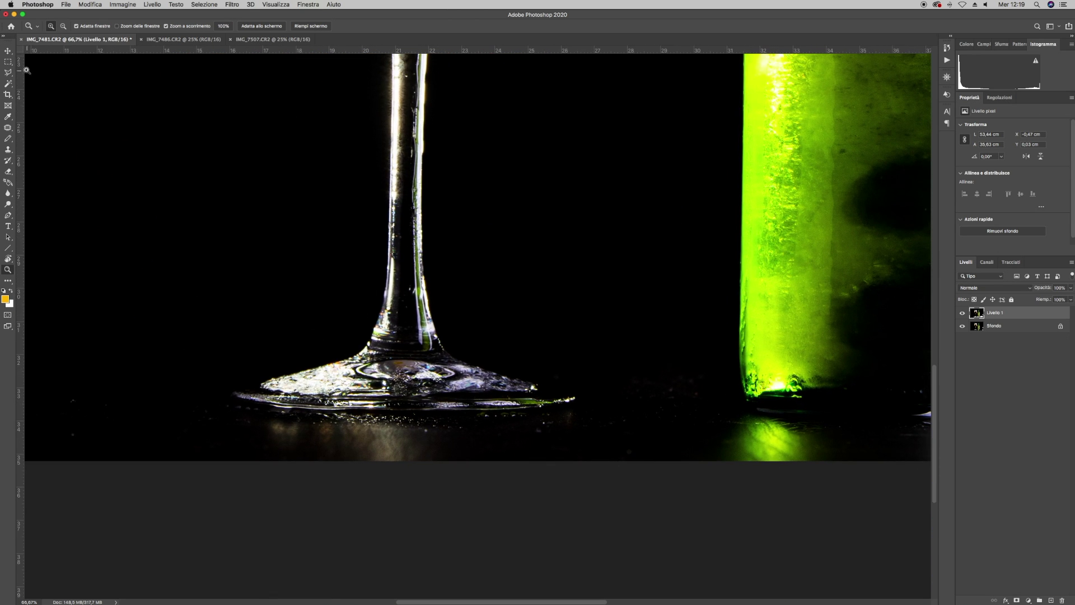
{"action": "left_click", "coordinate": [11, 54]}
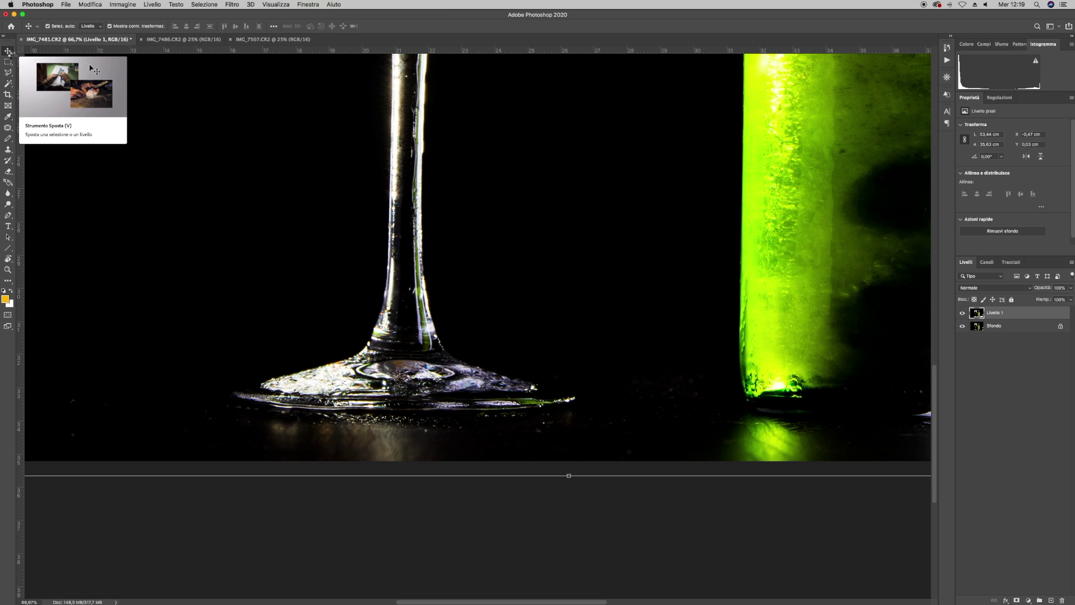
{"action": "key", "text": "Down"}
{"action": "key", "text": "Down"}
{"action": "key", "text": "Down"}
{"action": "key", "text": "Down"}
{"action": "key", "text": "Down"}
{"action": "key", "text": "Up"}
{"action": "key", "text": "Up"}
{"action": "key", "text": "Up"}
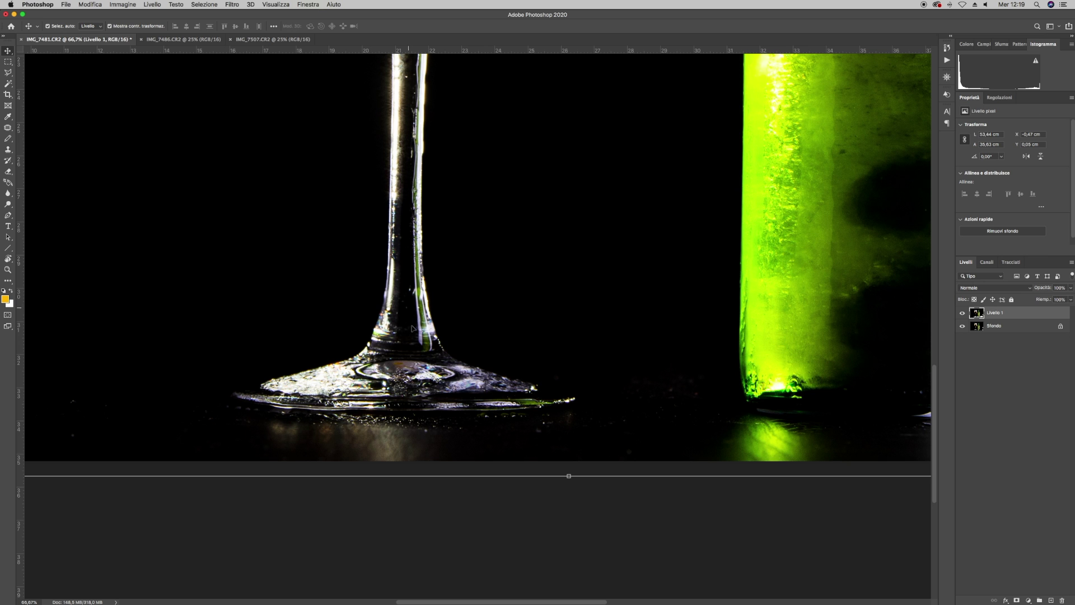
{"action": "left_click_drag", "start_coordinate": [319, 312], "coordinate": [253, 199]}
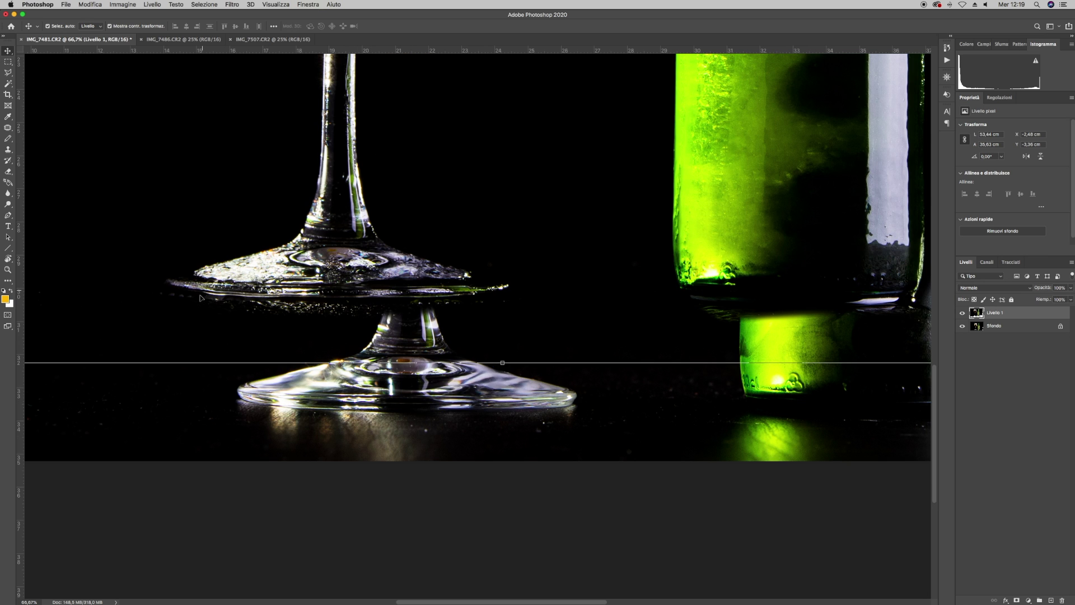
{"action": "key", "text": "super+z"}
Erase Livello 1 with a 29 px brush to reveal the bright reflection under the glass base
{"action": "left_click", "coordinate": [13, 175]}
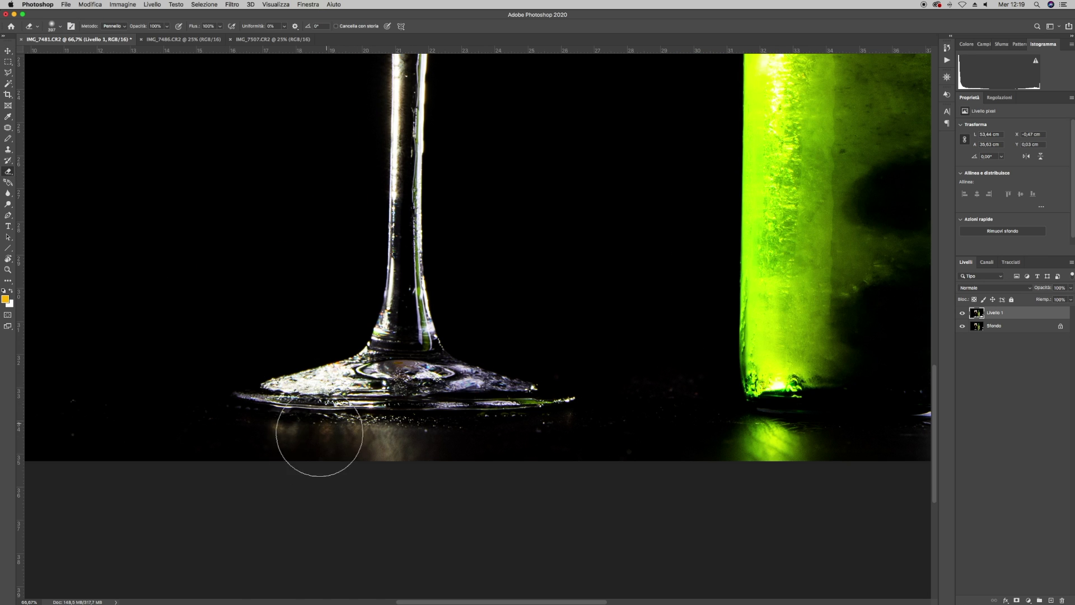
{"action": "key", "text": "super+plus"}
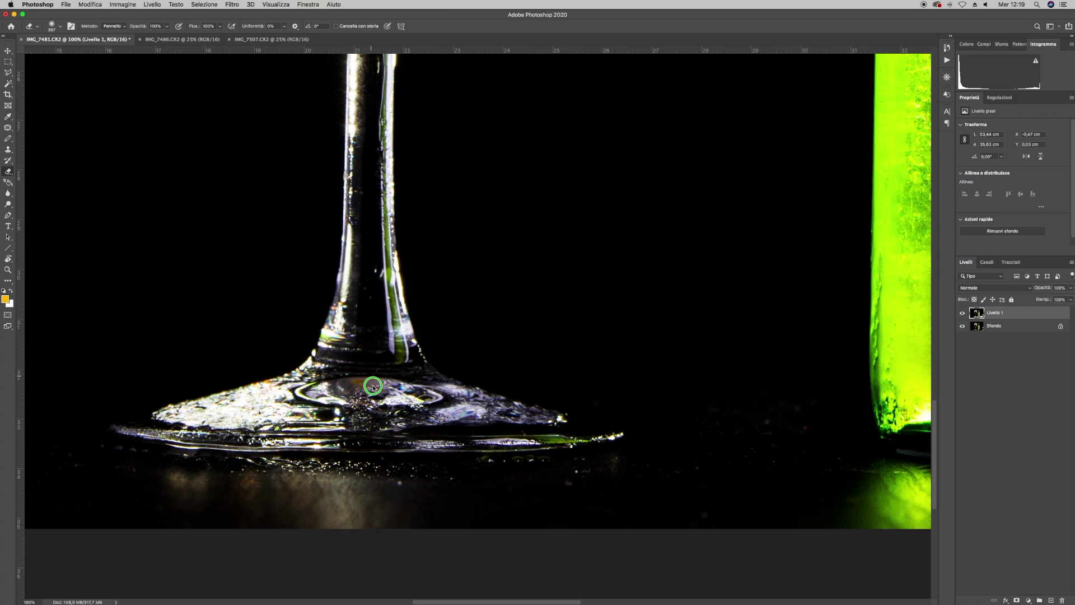
{"action": "right_click", "coordinate": [456, 376]}
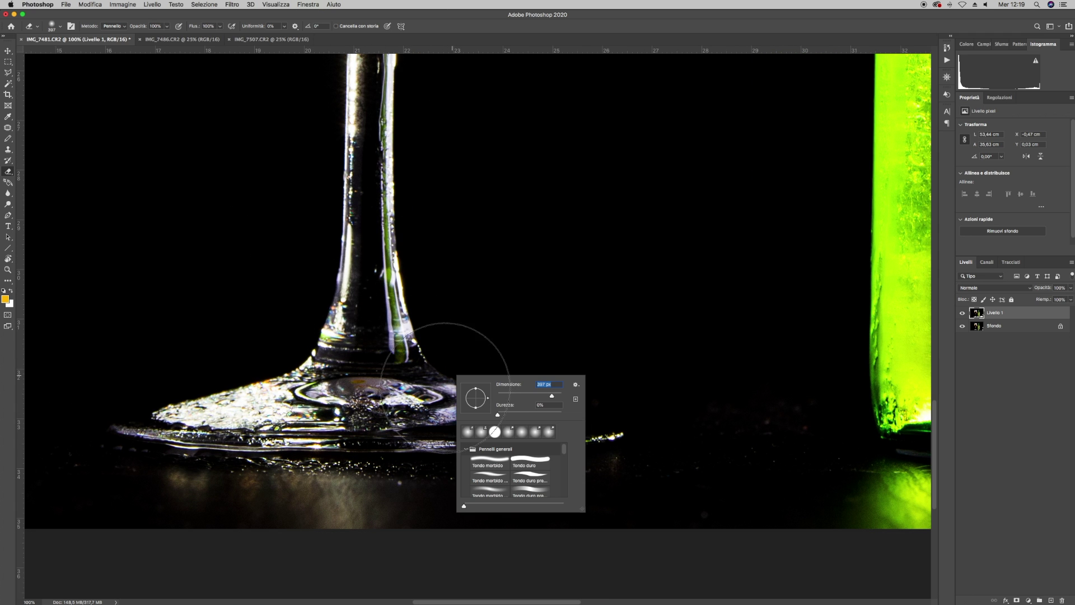
{"action": "key", "text": "Return"}
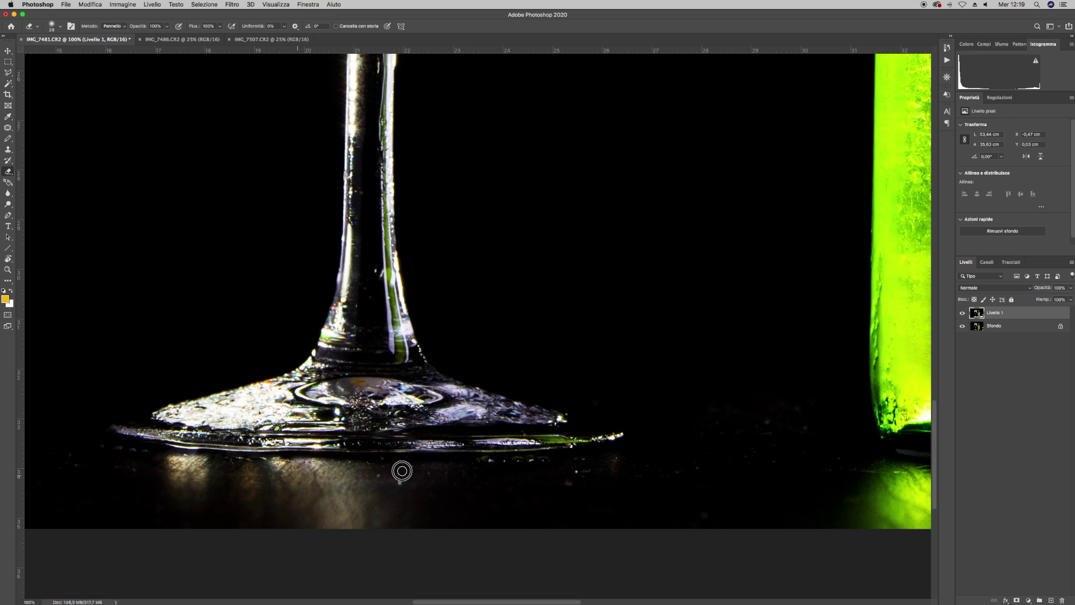
{"action": "left_click_drag", "start_coordinate": [390, 468], "coordinate": [284, 463]}
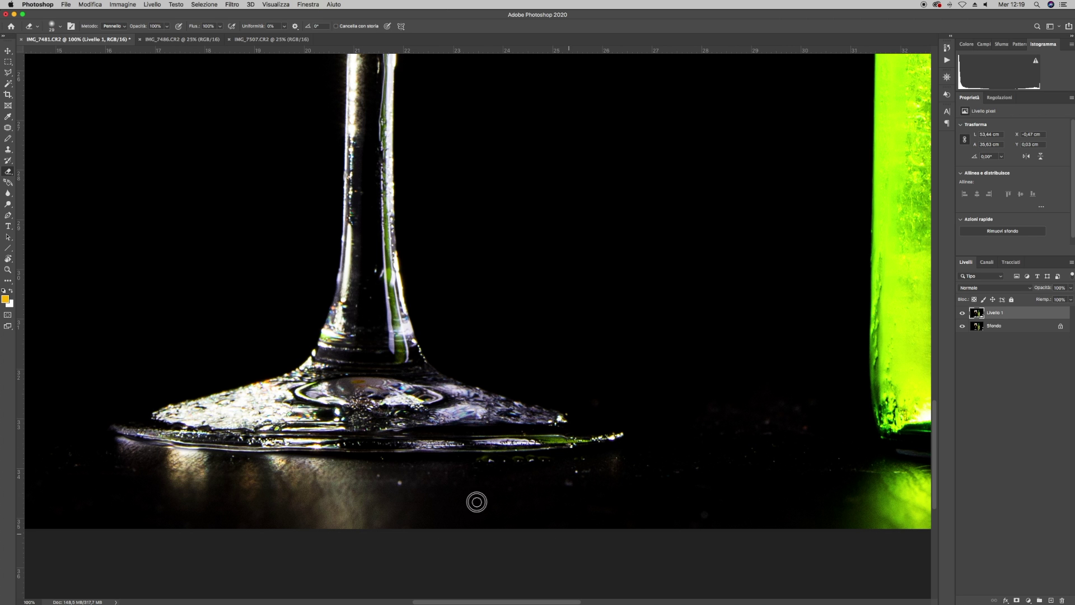
{"action": "left_click_drag", "start_coordinate": [592, 460], "coordinate": [535, 464]}
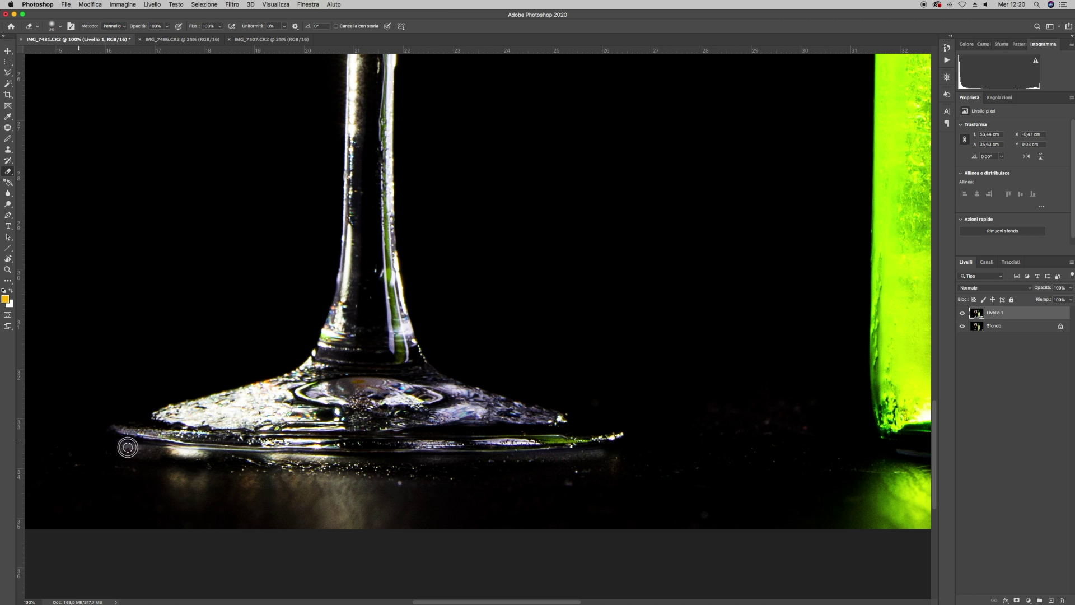
{"action": "mouse_move", "coordinate": [116, 454]}
{"action": "left_mouse_down"}
{"action": "mouse_move", "coordinate": [427, 485]}
{"action": "mouse_move", "coordinate": [403, 470]}
{"action": "mouse_move", "coordinate": [270, 467]}
{"action": "left_mouse_up"}
{"action": "mouse_move", "coordinate": [497, 490]}
{"action": "left_mouse_down"}
{"action": "mouse_move", "coordinate": [637, 460]}
{"action": "mouse_move", "coordinate": [588, 456]}
{"action": "mouse_move", "coordinate": [691, 449]}
{"action": "left_mouse_up"}
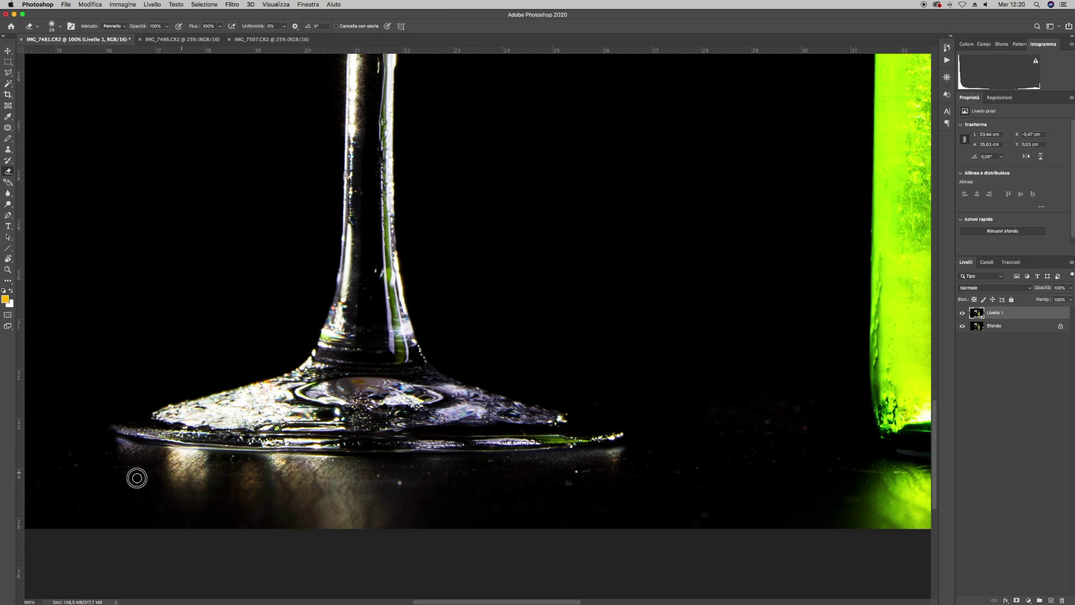
Pan across the green bottle's base and right side, then fit the image on screen
{"action": "left_click_drag", "start_coordinate": [772, 449], "coordinate": [631, 424]}
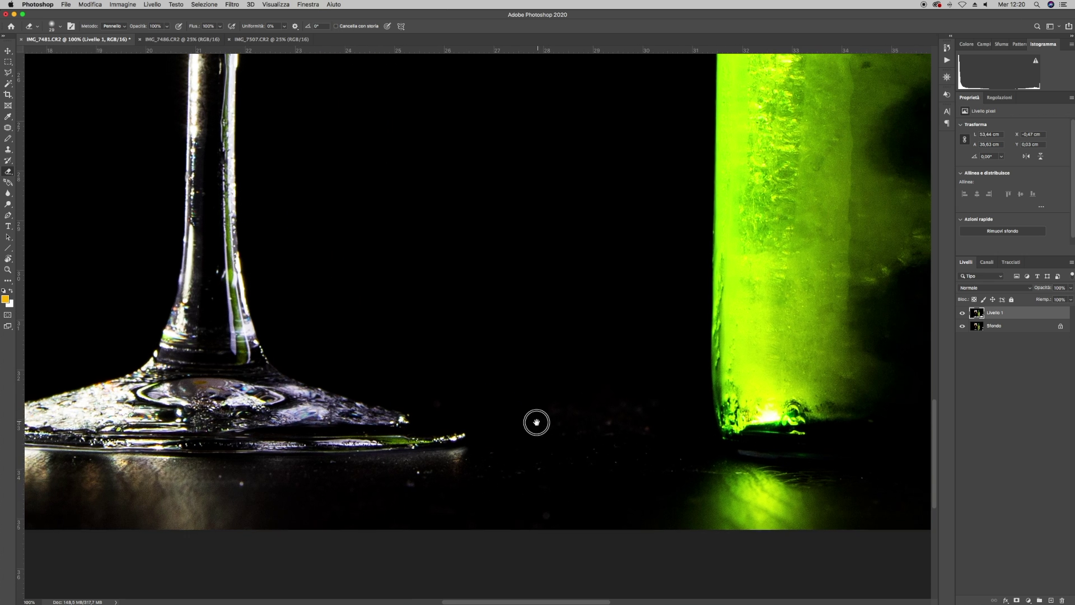
{"action": "left_click_drag", "start_coordinate": [691, 451], "coordinate": [500, 331]}
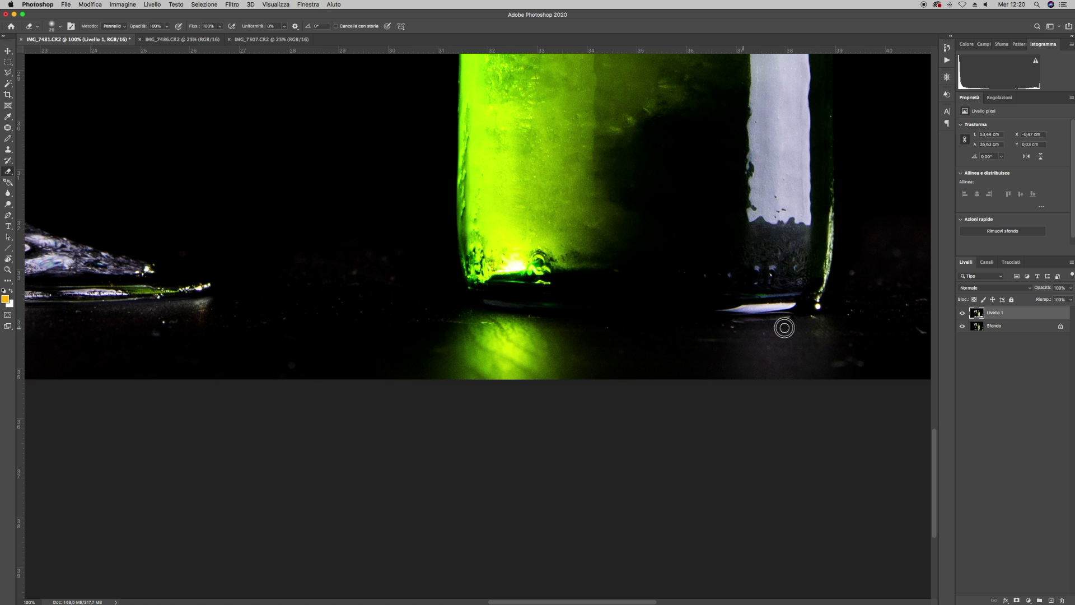
{"action": "left_click_drag", "start_coordinate": [833, 364], "coordinate": [545, 368]}
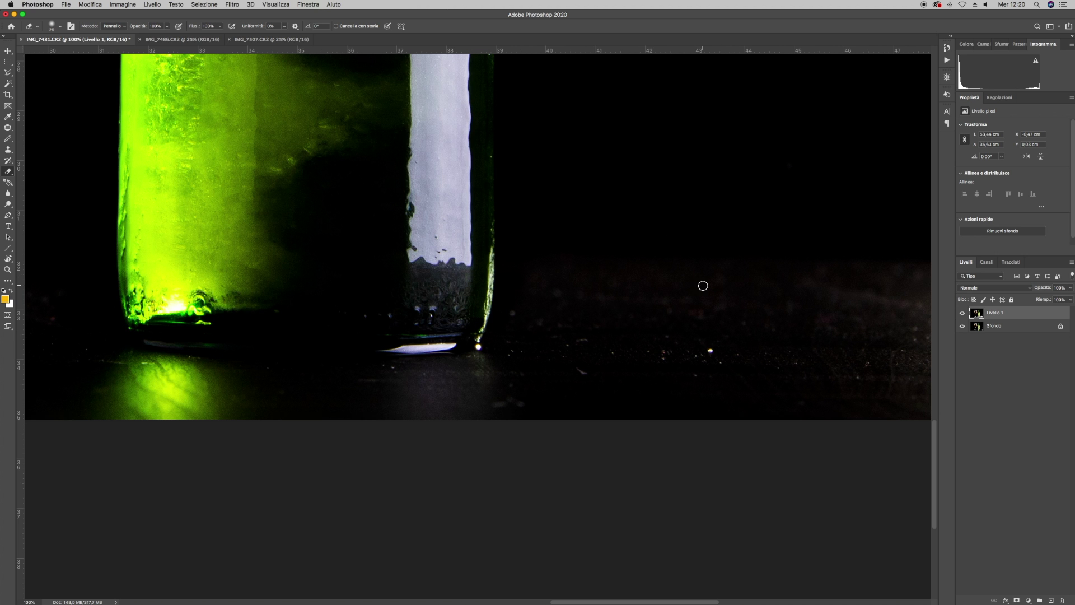
{"action": "key", "text": "super+0"}
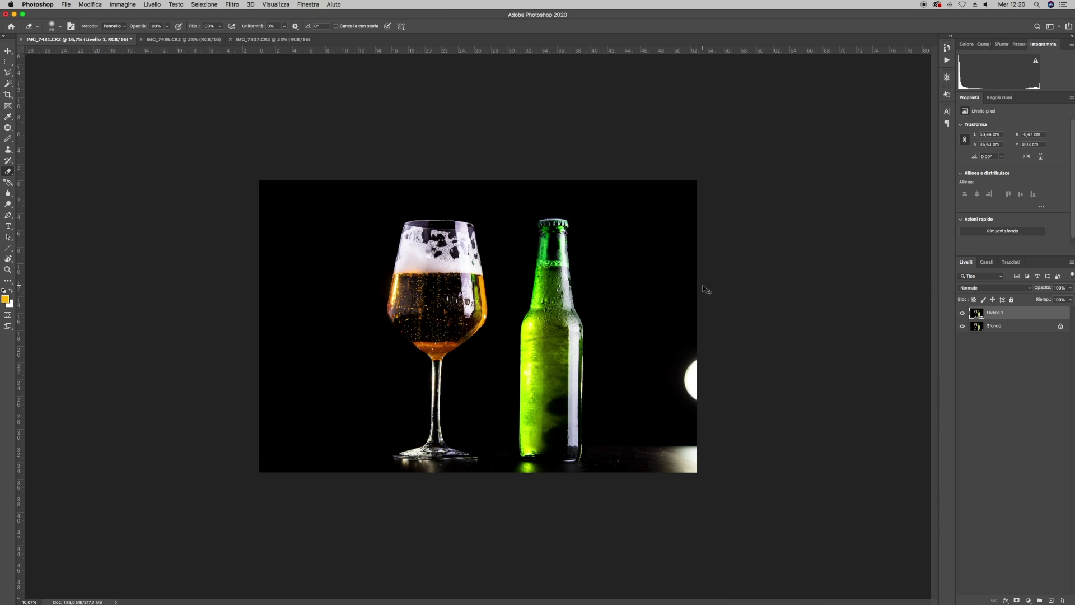
Toggle Livello 1's visibility several times to compare it against the original photo
{"action": "key", "text": "super+plus"}
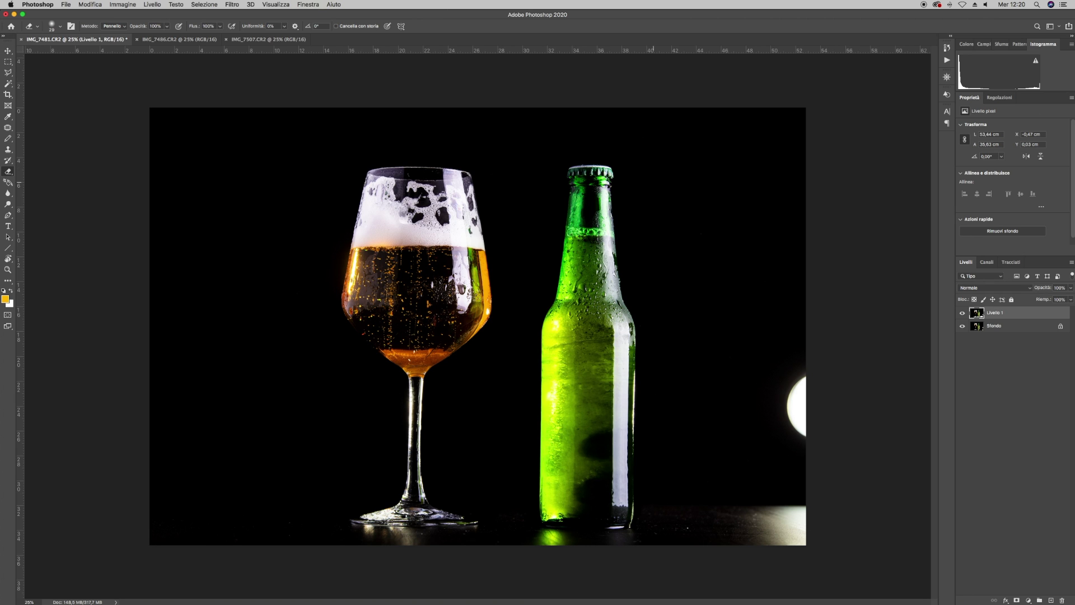
{"action": "left_click", "coordinate": [8, 52]}
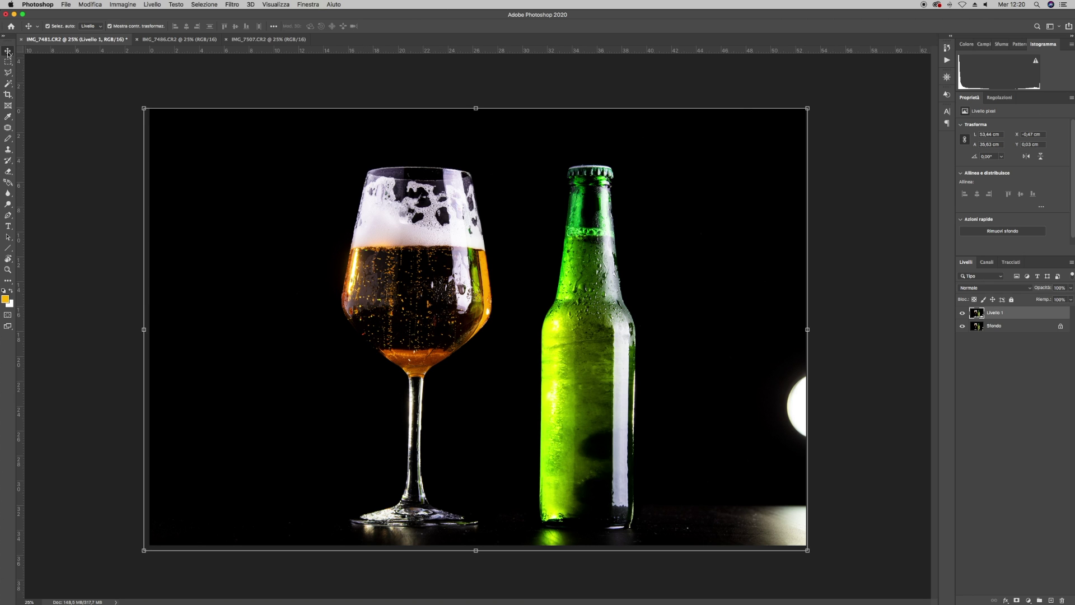
{"action": "left_click", "coordinate": [850, 268]}
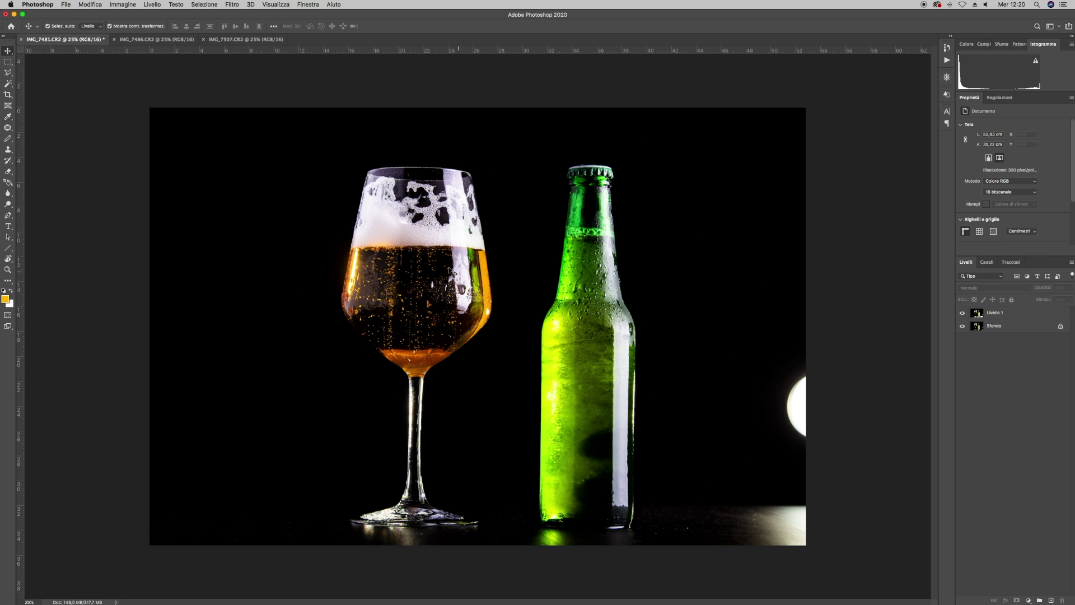
{"action": "left_click", "coordinate": [962, 313]}
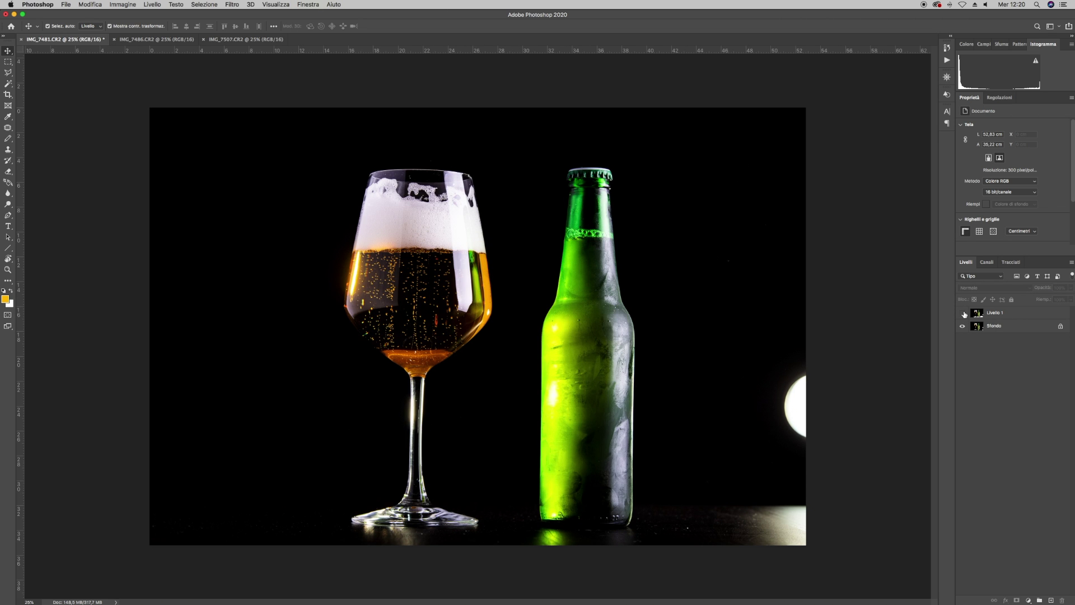
{"action": "left_click", "coordinate": [963, 314]}
{"action": "left_click", "coordinate": [963, 313]}
{"action": "left_click", "coordinate": [963, 314]}
{"action": "left_click", "coordinate": [964, 313]}
{"action": "left_click", "coordinate": [963, 313]}
Drag the IMG_7507 foamy-beer image into IMG_7481 as Livello 2 and confirm placement
{"action": "left_click", "coordinate": [235, 39]}
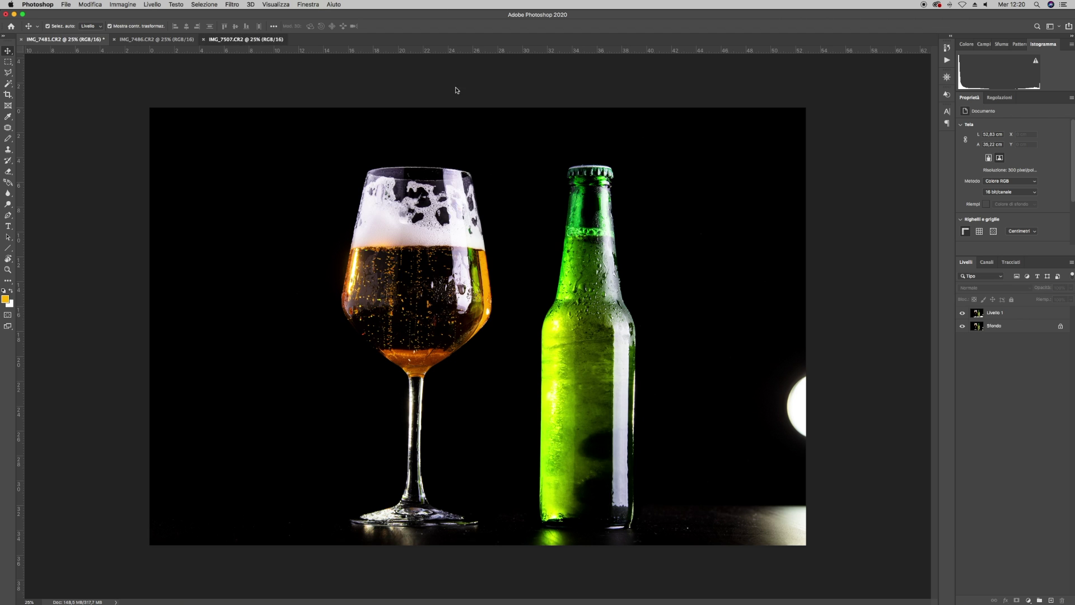
{"action": "left_click_drag", "start_coordinate": [551, 212], "coordinate": [278, 131]}
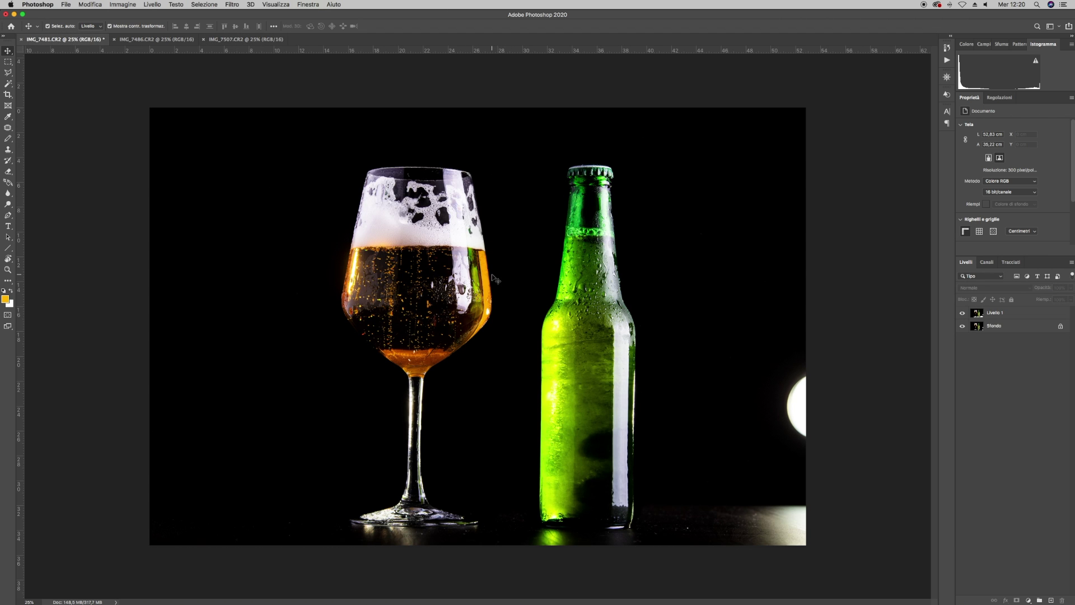
{"action": "left_click_drag", "start_coordinate": [495, 279], "coordinate": [493, 278]}
{"action": "key", "text": "ctrl+t"}
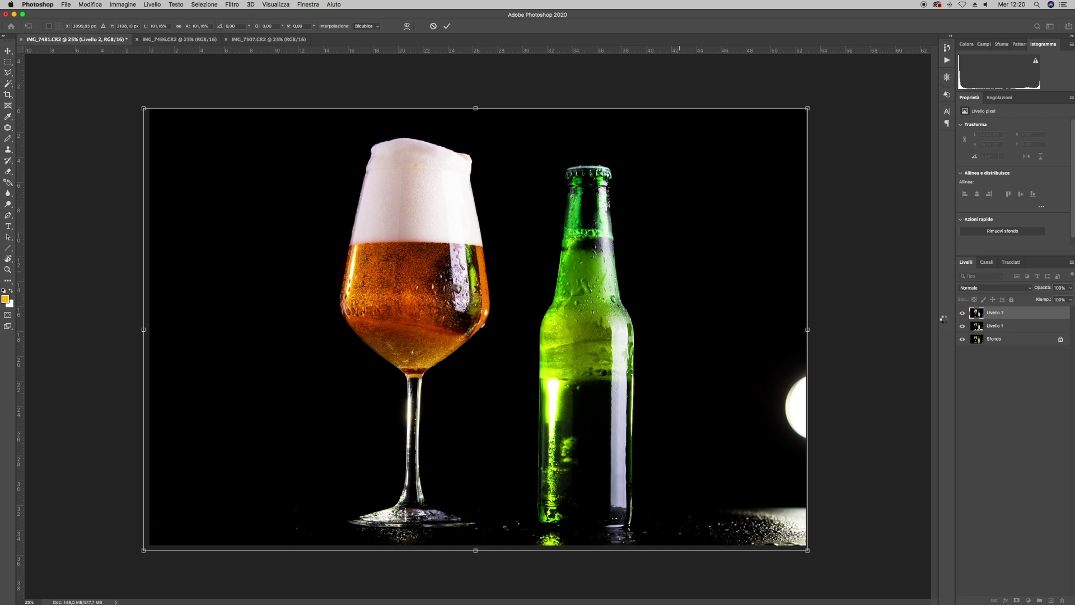
{"action": "key", "text": "Return"}
Toggle Livello 2 on and off to compare it with the layers below
{"action": "left_click", "coordinate": [962, 312]}
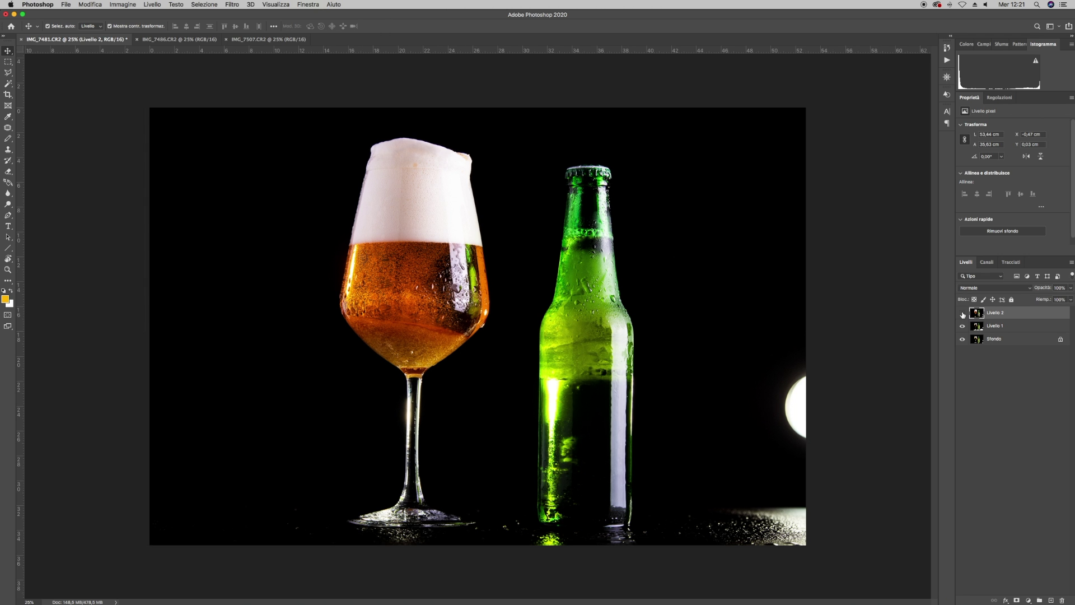
{"action": "left_click", "coordinate": [963, 312]}
{"action": "left_click", "coordinate": [962, 313]}
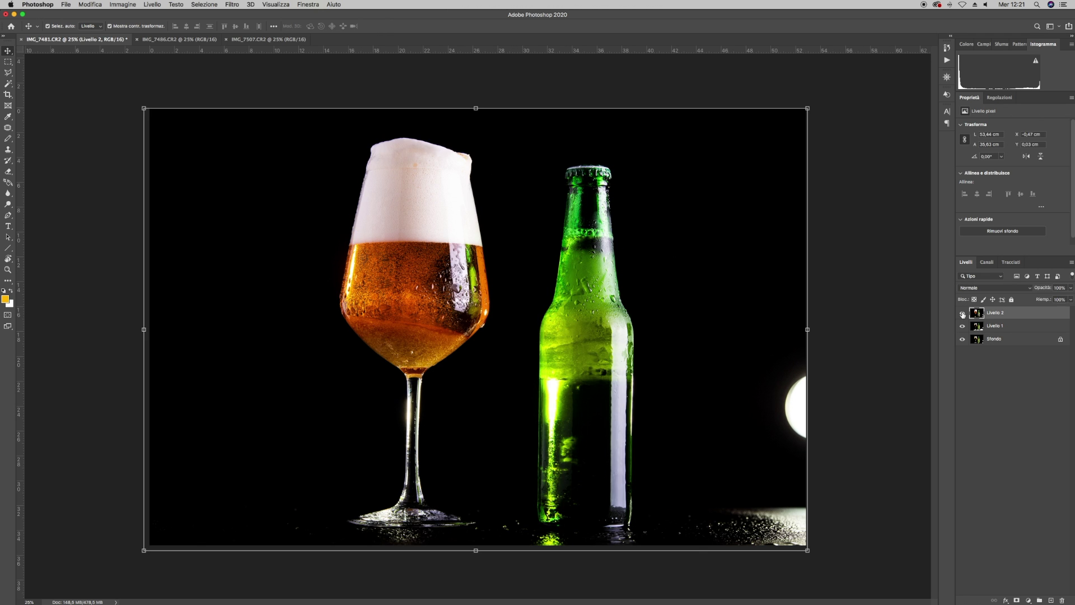
{"action": "left_click", "coordinate": [962, 313]}
{"action": "left_click", "coordinate": [962, 312]}
{"action": "left_click", "coordinate": [962, 313]}
Set an 855 px soft eraser and erase the bottle from Livello 2
{"action": "left_click", "coordinate": [8, 170]}
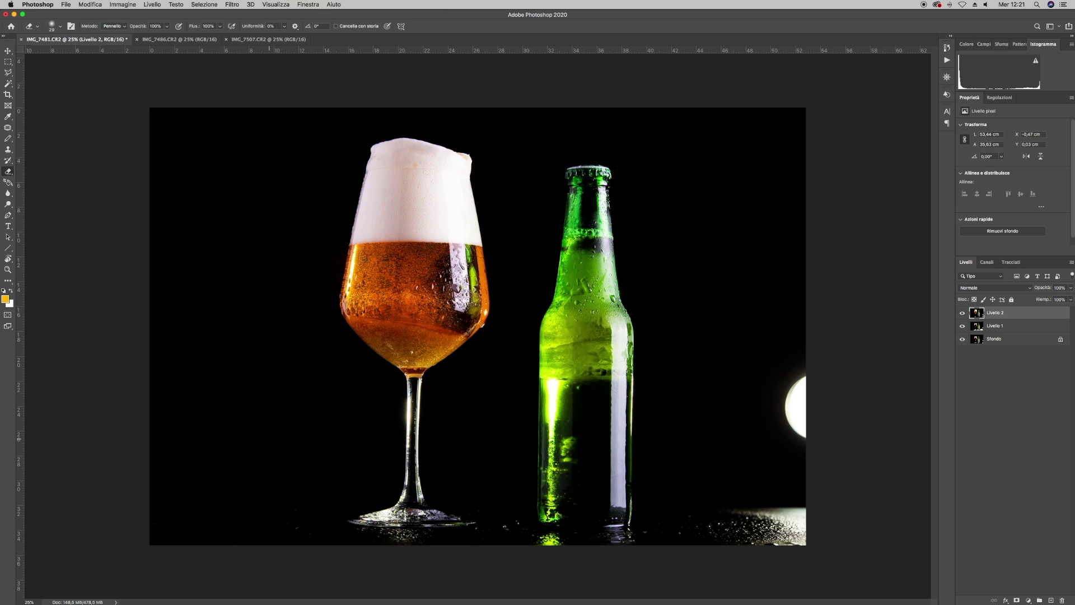
{"action": "right_click", "coordinate": [493, 512]}
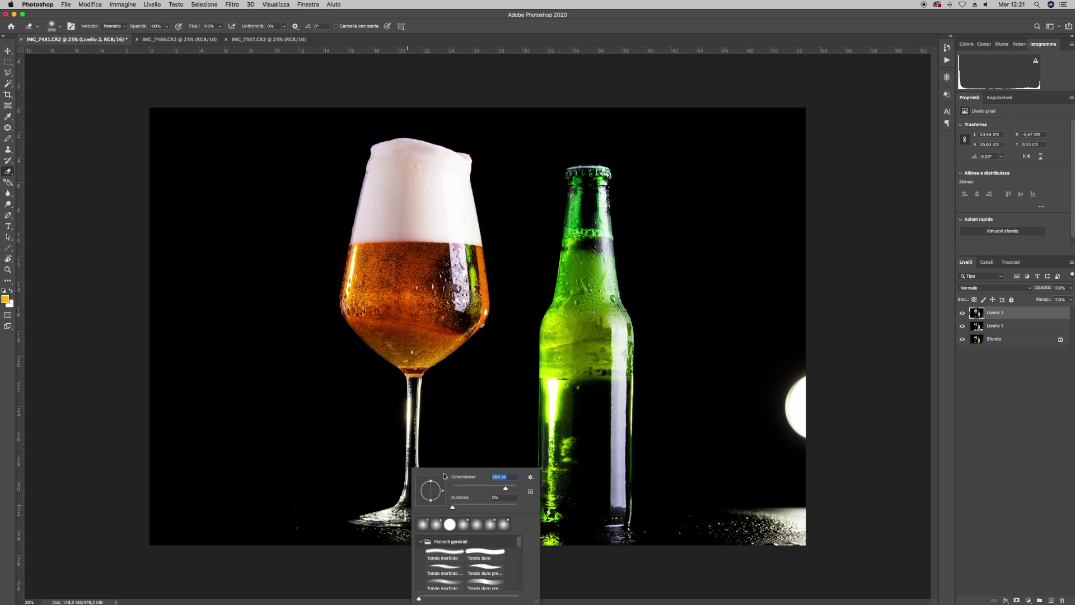
{"action": "key", "text": "Return"}
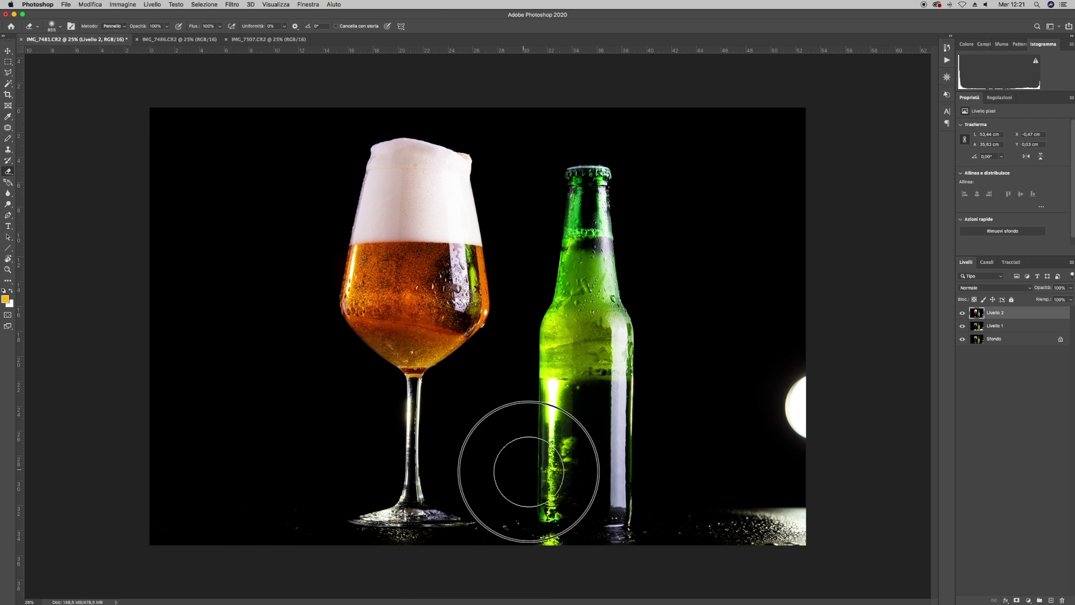
{"action": "mouse_move", "coordinate": [469, 535]}
{"action": "left_mouse_down"}
{"action": "mouse_move", "coordinate": [984, 509]}
{"action": "mouse_move", "coordinate": [792, 456]}
{"action": "mouse_move", "coordinate": [590, 336]}
{"action": "mouse_move", "coordinate": [560, 366]}
{"action": "mouse_move", "coordinate": [576, 216]}
{"action": "left_mouse_up"}
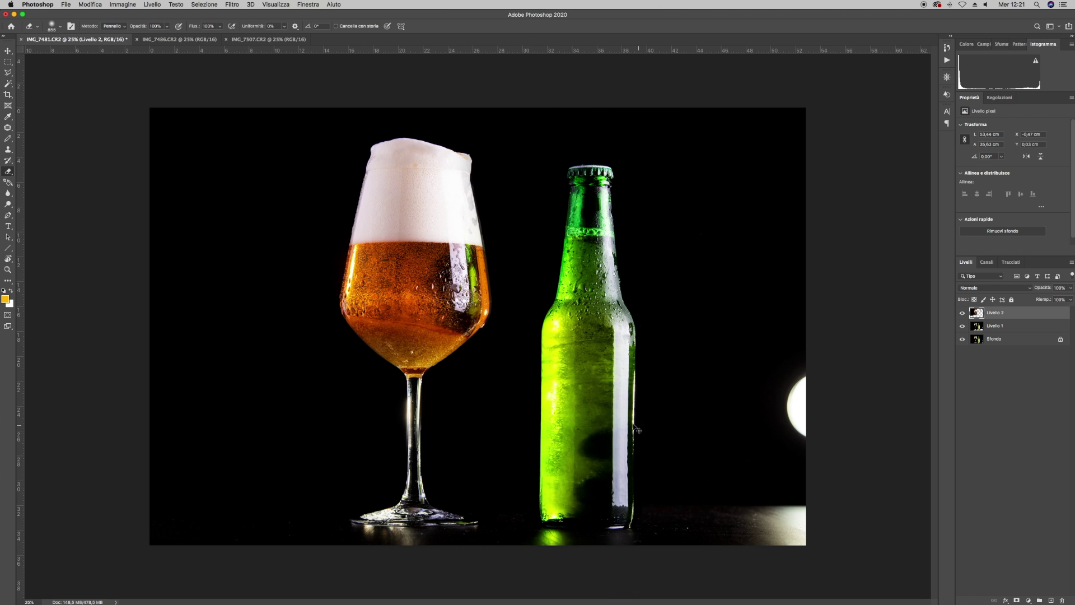
{"action": "key", "text": "ctrl+z"}
Erase the lower bottle body and tabletop droplets, undoing the stray erase inside the glass
{"action": "left_click_drag", "start_coordinate": [631, 208], "coordinate": [576, 317]}
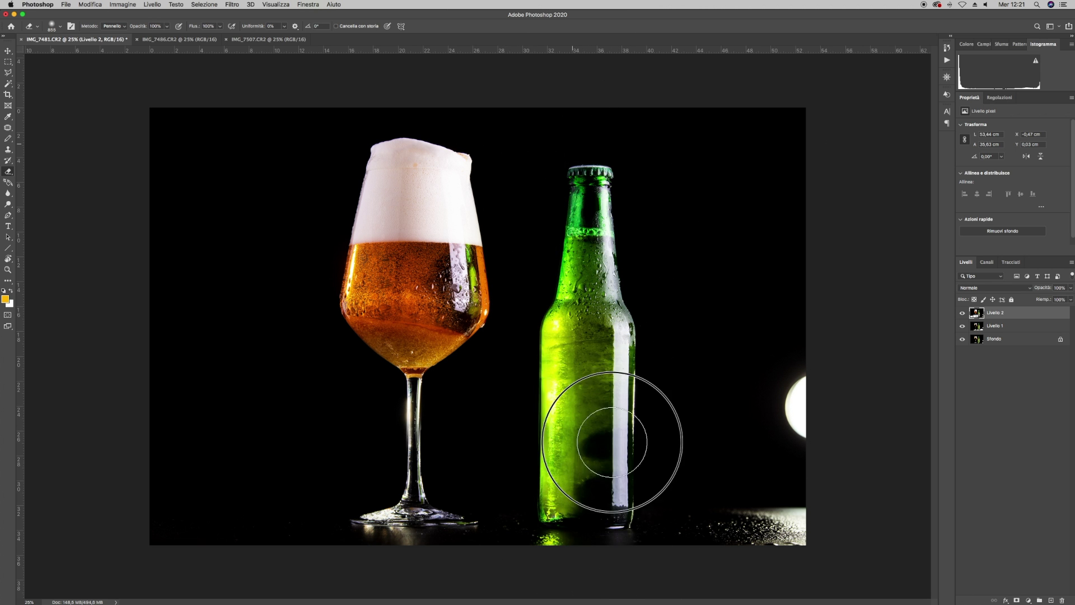
{"action": "left_click_drag", "start_coordinate": [679, 384], "coordinate": [792, 504]}
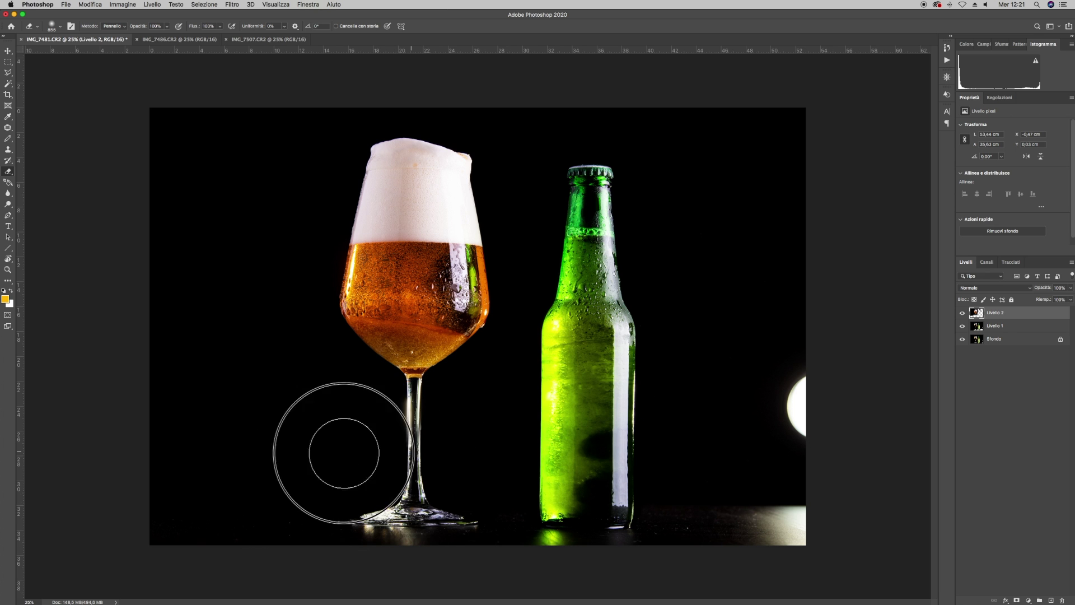
{"action": "left_click_drag", "start_coordinate": [240, 336], "coordinate": [366, 324]}
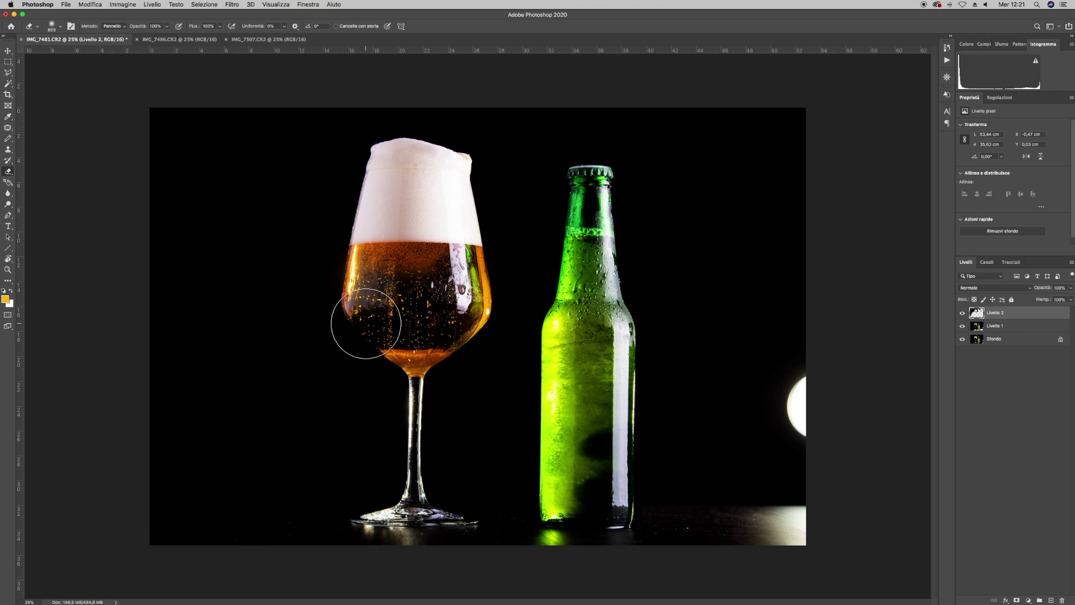
{"action": "key", "text": "super+z"}
{"action": "left_click", "coordinate": [8, 50]}
Nudge Livello 2 right and left to align it, then set a 55 px Eraser brush
{"action": "key", "text": "Right"}
{"action": "key", "text": "Right"}
{"action": "key", "text": "Right"}
{"action": "key", "text": "Right"}
{"action": "key", "text": "Right"}
{"action": "key", "text": "Right"}
{"action": "key", "text": "Right"}
{"action": "key", "text": "Right"}
{"action": "key", "text": "Right"}
{"action": "key", "text": "Left"}
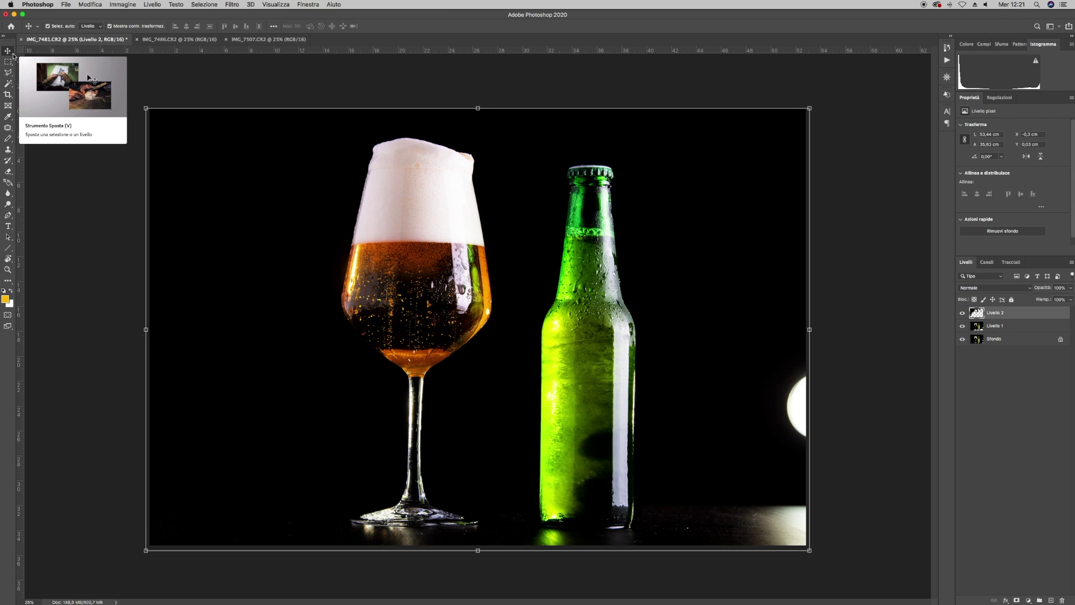
{"action": "left_click", "coordinate": [8, 171]}
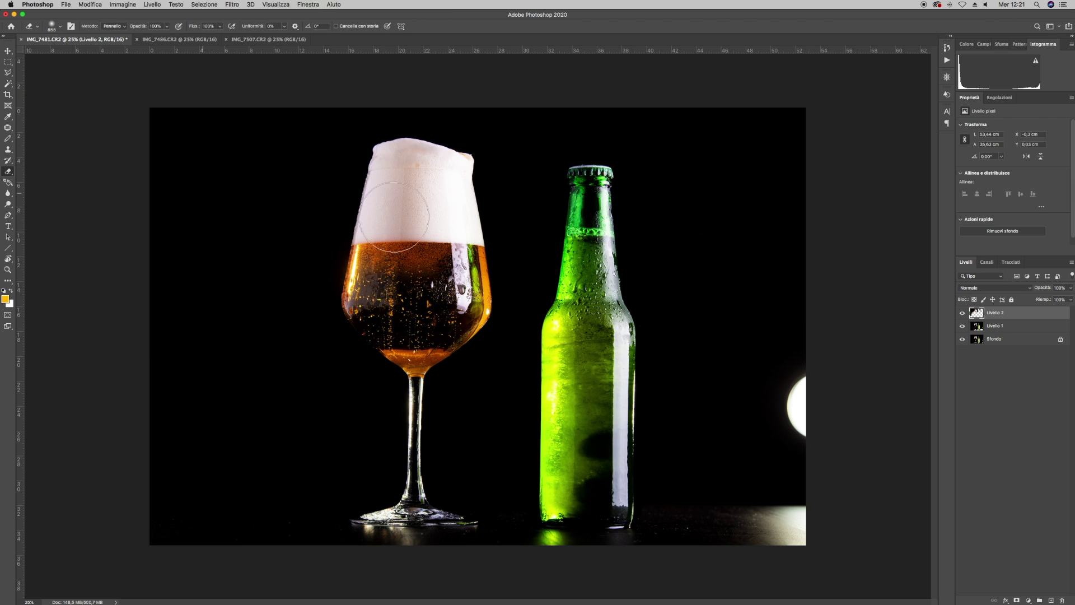
{"action": "scroll", "coordinate": [467, 259], "scroll_direction": "up", "scroll_amount": 2}
{"action": "scroll", "coordinate": [456, 241], "scroll_direction": "up", "scroll_amount": 2}
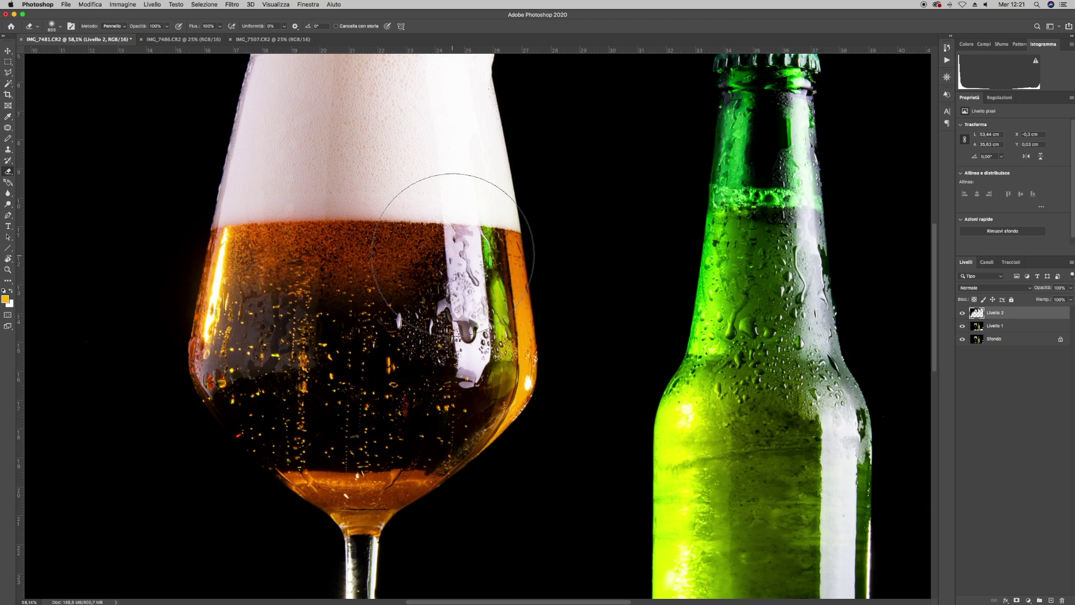
{"action": "scroll", "coordinate": [405, 253], "scroll_direction": "down", "scroll_amount": 5}
{"action": "scroll", "coordinate": [418, 250], "scroll_direction": "up", "scroll_amount": 1}
{"action": "scroll", "coordinate": [425, 263], "scroll_direction": "up", "scroll_amount": 2}
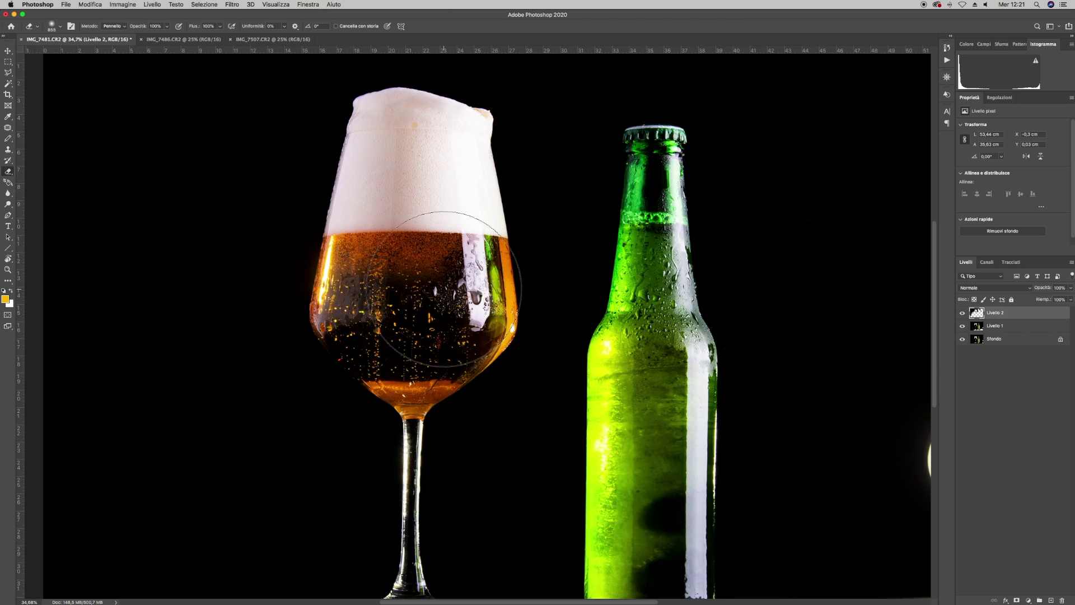
{"action": "scroll", "coordinate": [442, 288], "scroll_direction": "up", "scroll_amount": 3}
{"action": "scroll", "coordinate": [441, 288], "scroll_direction": "up", "scroll_amount": 5}
{"action": "scroll", "coordinate": [440, 289], "scroll_direction": "left", "scroll_amount": 5}
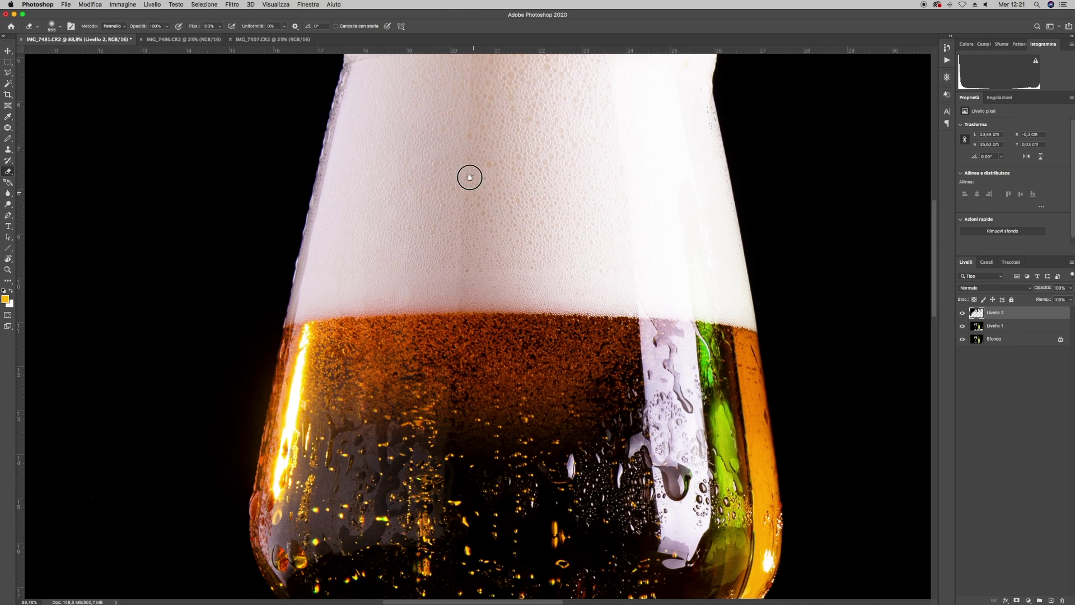
{"action": "right_click", "coordinate": [513, 271]}
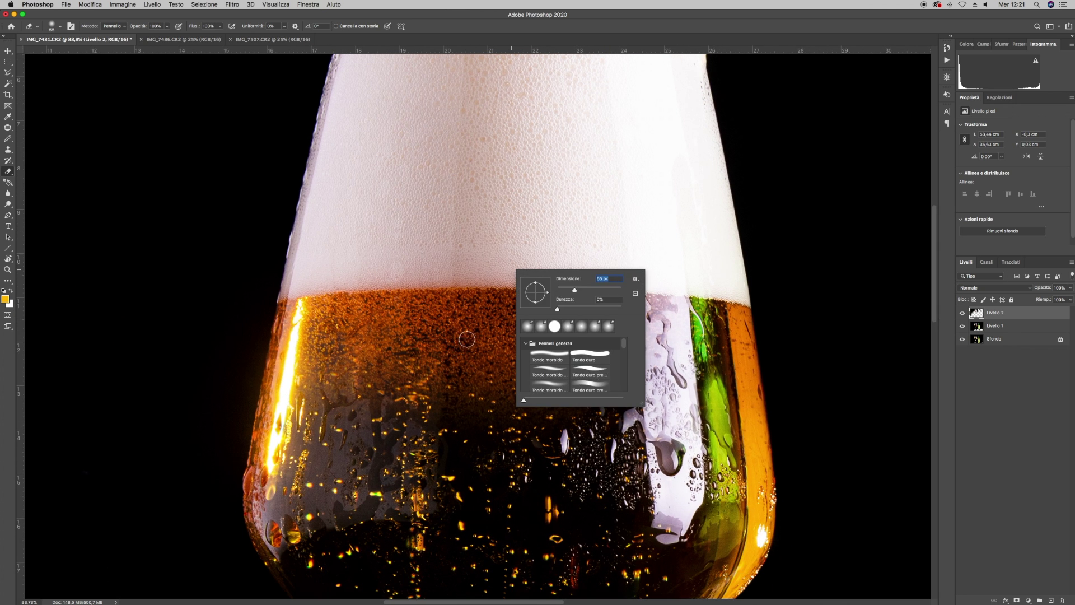
{"action": "key", "text": "Return"}
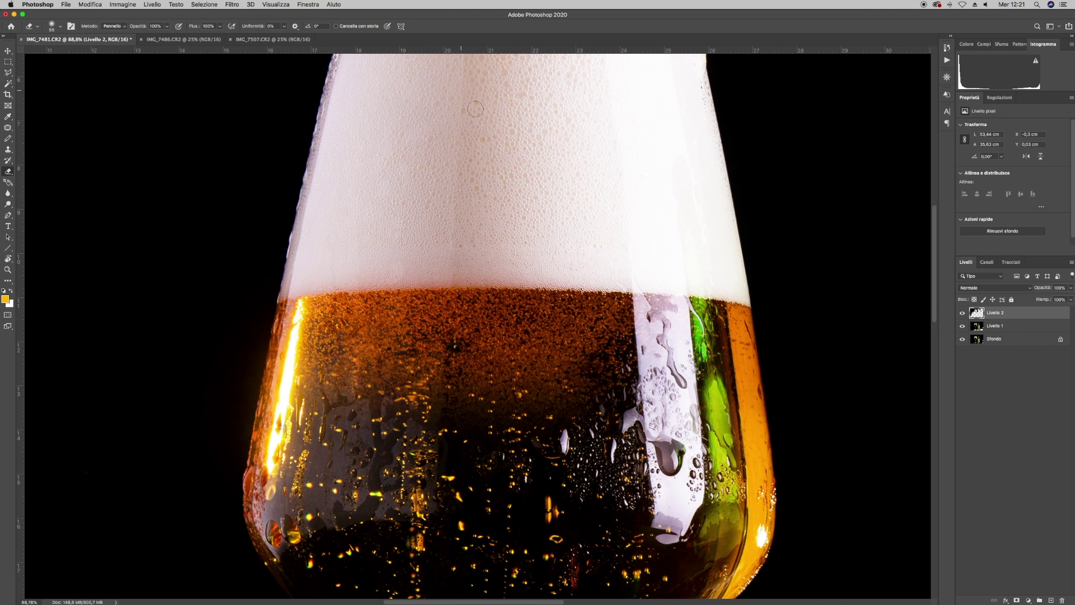
Erase the orange beer across the lower glass, undoing one stray stroke
{"action": "mouse_move", "coordinate": [550, 385]}
{"action": "left_mouse_down"}
{"action": "mouse_move", "coordinate": [630, 350]}
{"action": "mouse_move", "coordinate": [632, 319]}
{"action": "mouse_move", "coordinate": [508, 307]}
{"action": "mouse_move", "coordinate": [571, 325]}
{"action": "left_mouse_up"}
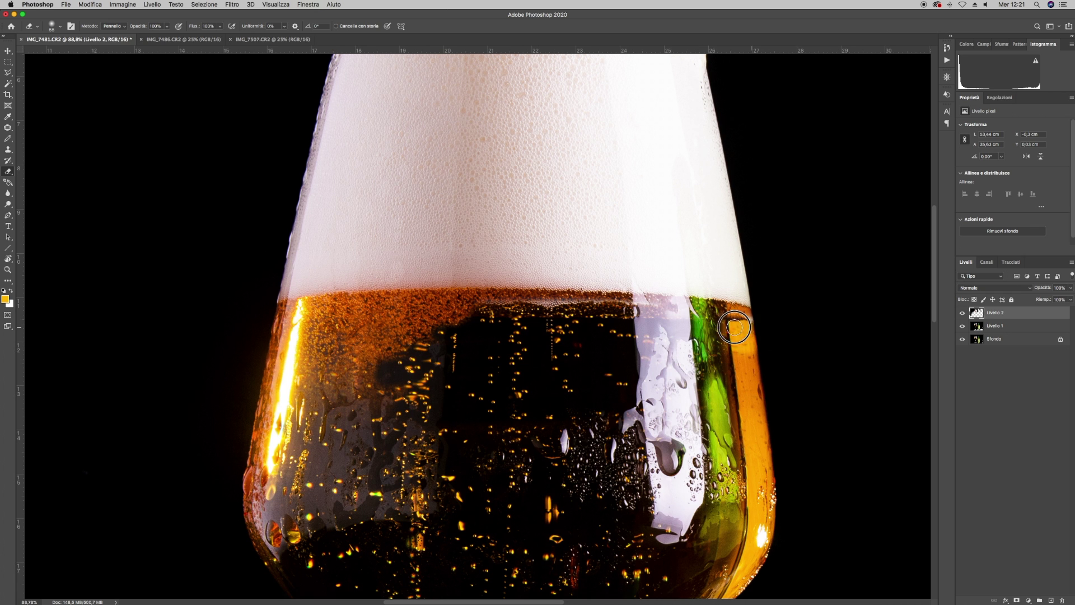
{"action": "mouse_move", "coordinate": [420, 348]}
{"action": "left_mouse_down"}
{"action": "mouse_move", "coordinate": [379, 360]}
{"action": "mouse_move", "coordinate": [487, 325]}
{"action": "mouse_move", "coordinate": [302, 319]}
{"action": "mouse_move", "coordinate": [319, 358]}
{"action": "left_mouse_up"}
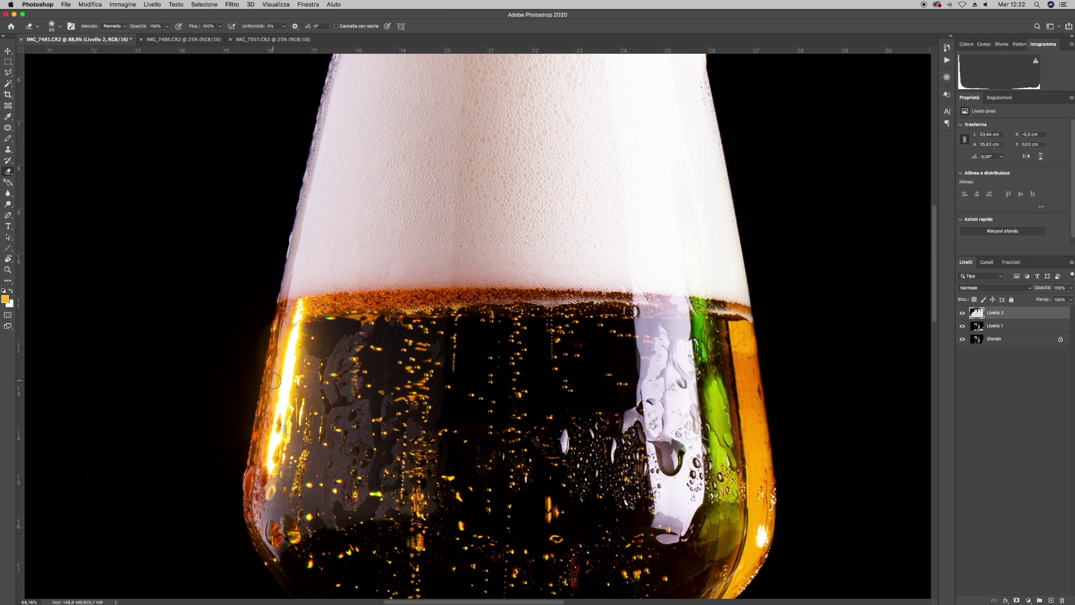
{"action": "key", "text": "cmd+z"}
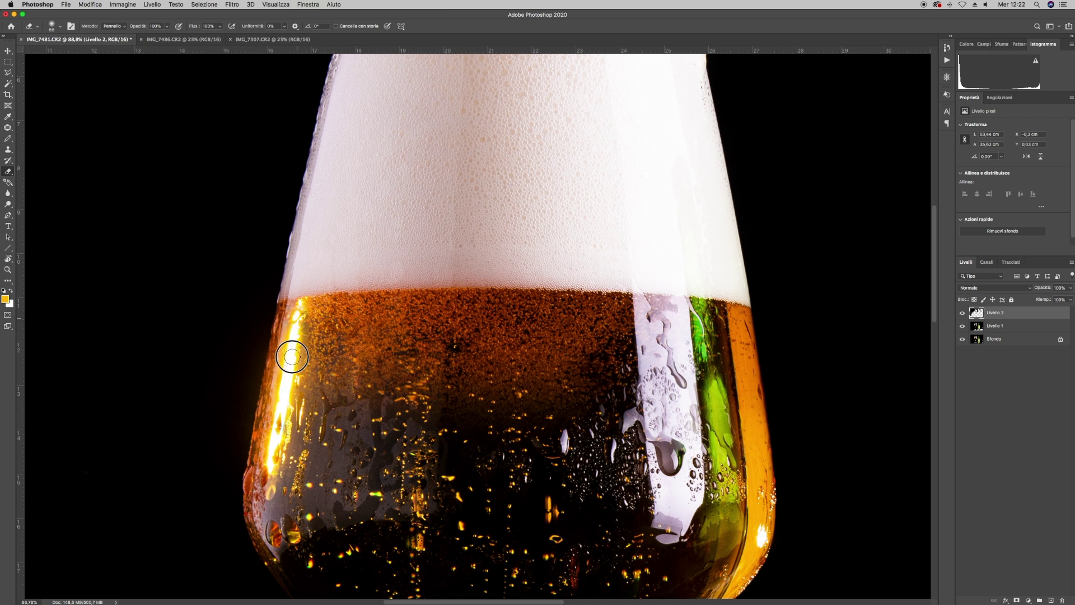
{"action": "mouse_move", "coordinate": [294, 362]}
{"action": "left_mouse_down"}
{"action": "mouse_move", "coordinate": [324, 343]}
{"action": "mouse_move", "coordinate": [463, 415]}
{"action": "mouse_move", "coordinate": [299, 416]}
{"action": "mouse_move", "coordinate": [420, 360]}
{"action": "mouse_move", "coordinate": [336, 359]}
{"action": "mouse_move", "coordinate": [413, 336]}
{"action": "mouse_move", "coordinate": [324, 328]}
{"action": "mouse_move", "coordinate": [370, 334]}
{"action": "left_mouse_up"}
{"action": "mouse_move", "coordinate": [502, 339]}
{"action": "left_mouse_down"}
{"action": "mouse_move", "coordinate": [619, 344]}
{"action": "mouse_move", "coordinate": [482, 385]}
{"action": "mouse_move", "coordinate": [506, 350]}
{"action": "mouse_move", "coordinate": [620, 324]}
{"action": "mouse_move", "coordinate": [426, 331]}
{"action": "mouse_move", "coordinate": [355, 312]}
{"action": "mouse_move", "coordinate": [648, 343]}
{"action": "mouse_move", "coordinate": [567, 325]}
{"action": "left_mouse_up"}
{"action": "mouse_move", "coordinate": [731, 347]}
{"action": "left_mouse_down"}
{"action": "mouse_move", "coordinate": [726, 403]}
{"action": "mouse_move", "coordinate": [744, 426]}
{"action": "mouse_move", "coordinate": [746, 335]}
{"action": "mouse_move", "coordinate": [735, 322]}
{"action": "mouse_move", "coordinate": [313, 314]}
{"action": "left_mouse_up"}
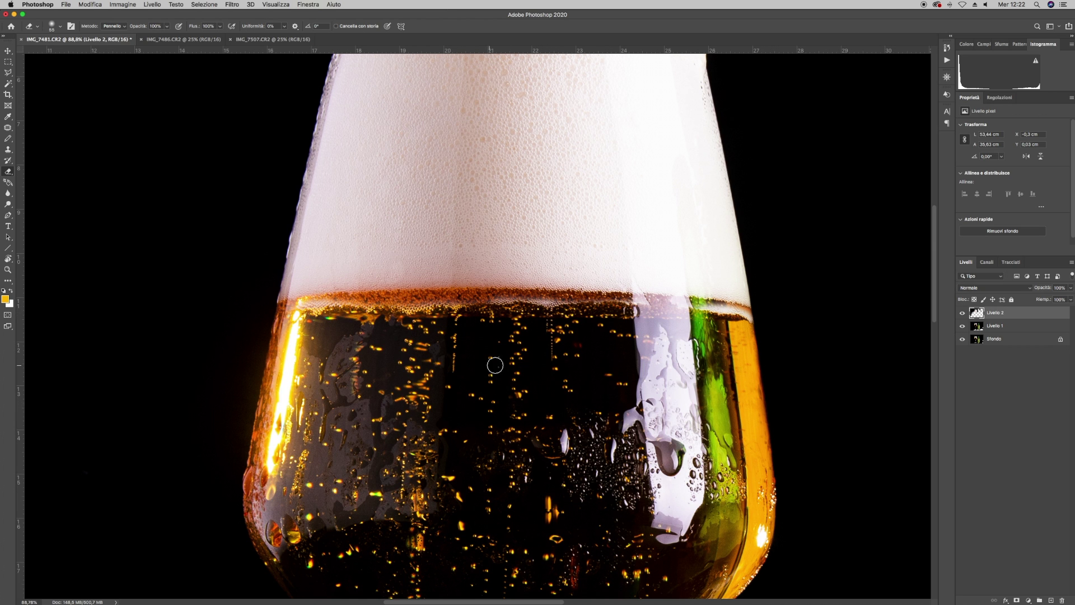
Erase over the glass reflection and along the boundary between foam and beer
{"action": "scroll", "coordinate": [495, 365], "scroll_direction": "down", "scroll_amount": 5}
{"action": "mouse_move", "coordinate": [612, 353]}
{"action": "left_mouse_down"}
{"action": "mouse_move", "coordinate": [643, 284]}
{"action": "mouse_move", "coordinate": [605, 355]}
{"action": "mouse_move", "coordinate": [574, 282]}
{"action": "mouse_move", "coordinate": [553, 396]}
{"action": "mouse_move", "coordinate": [675, 461]}
{"action": "mouse_move", "coordinate": [689, 343]}
{"action": "mouse_move", "coordinate": [680, 335]}
{"action": "left_mouse_up"}
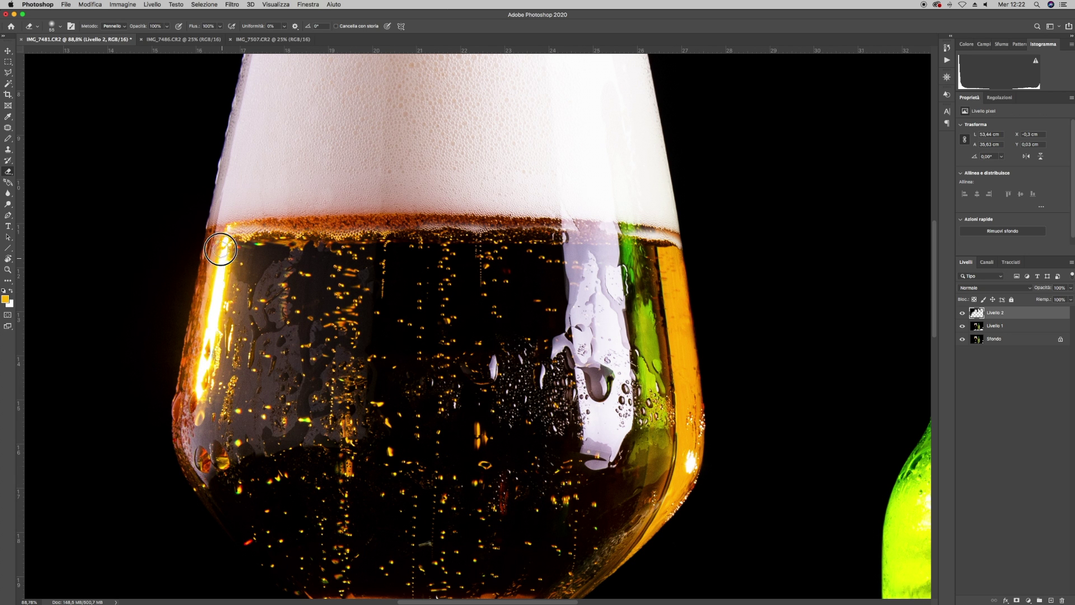
{"action": "mouse_move", "coordinate": [300, 231]}
{"action": "left_mouse_down"}
{"action": "mouse_move", "coordinate": [232, 230]}
{"action": "mouse_move", "coordinate": [578, 238]}
{"action": "left_mouse_up"}
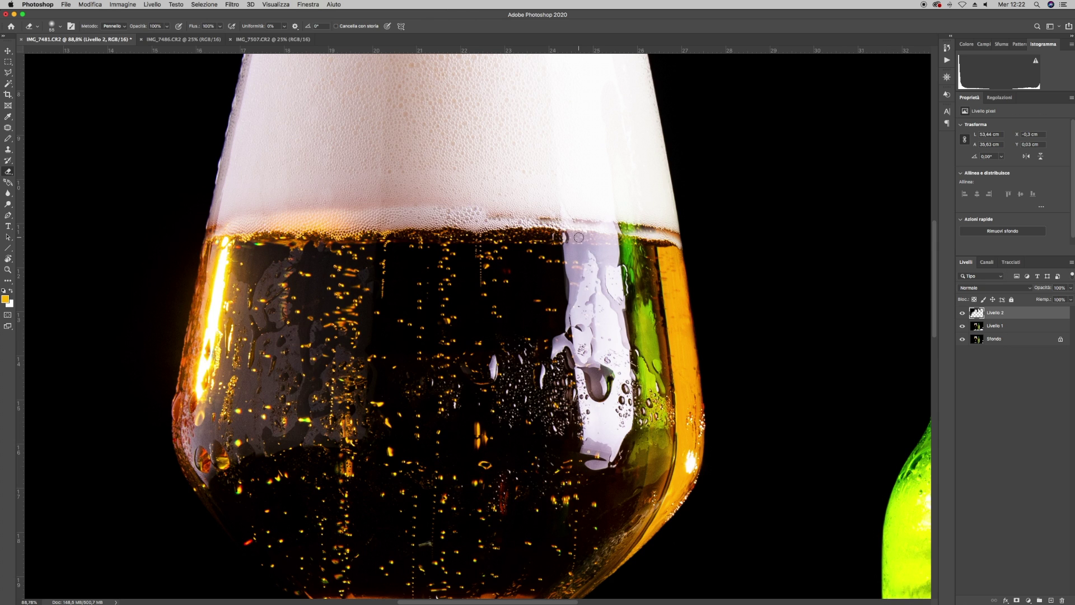
{"action": "scroll", "coordinate": [134, 76], "scroll_direction": "down", "scroll_amount": 15}
Shift the foam layer Livello 2 slightly downward with the Move tool
{"action": "left_click", "coordinate": [8, 61]}
{"action": "left_click", "coordinate": [9, 51]}
{"action": "scroll", "coordinate": [556, 395], "scroll_direction": "up", "scroll_amount": 2}
{"action": "scroll", "coordinate": [486, 333], "scroll_direction": "up", "scroll_amount": 5}
{"action": "scroll", "coordinate": [487, 333], "scroll_direction": "up", "scroll_amount": 2}
{"action": "scroll", "coordinate": [487, 333], "scroll_direction": "up", "scroll_amount": 1}
{"action": "left_click_drag", "start_coordinate": [487, 331], "coordinate": [486, 333]}
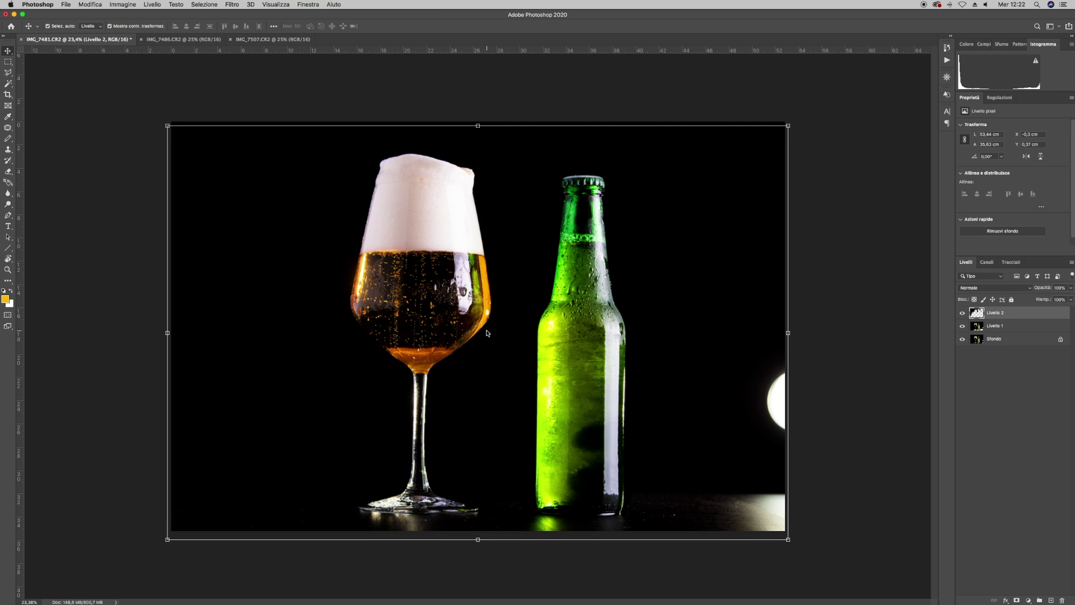
Nudge the foam layer down a little more and deselect it
{"action": "key", "text": "Down"}
{"action": "key", "text": "Down"}
{"action": "key", "text": "Down"}
{"action": "key", "text": "Down"}
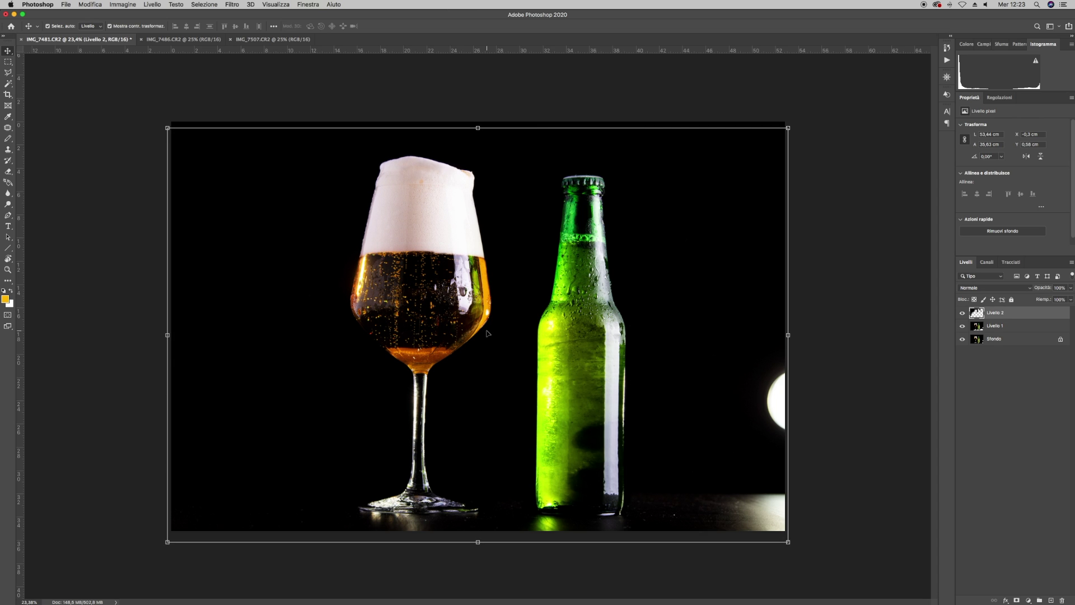
{"action": "left_click", "coordinate": [48, 73]}
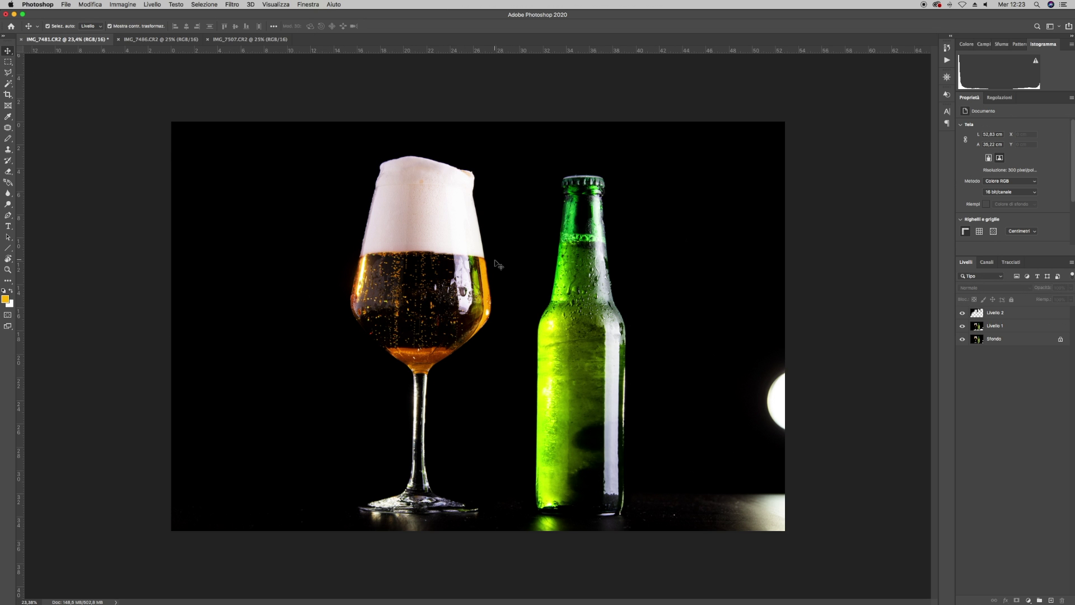
{"action": "scroll", "coordinate": [458, 253], "scroll_direction": "up", "scroll_amount": 3}
{"action": "scroll", "coordinate": [458, 254], "scroll_direction": "down", "scroll_amount": 2}
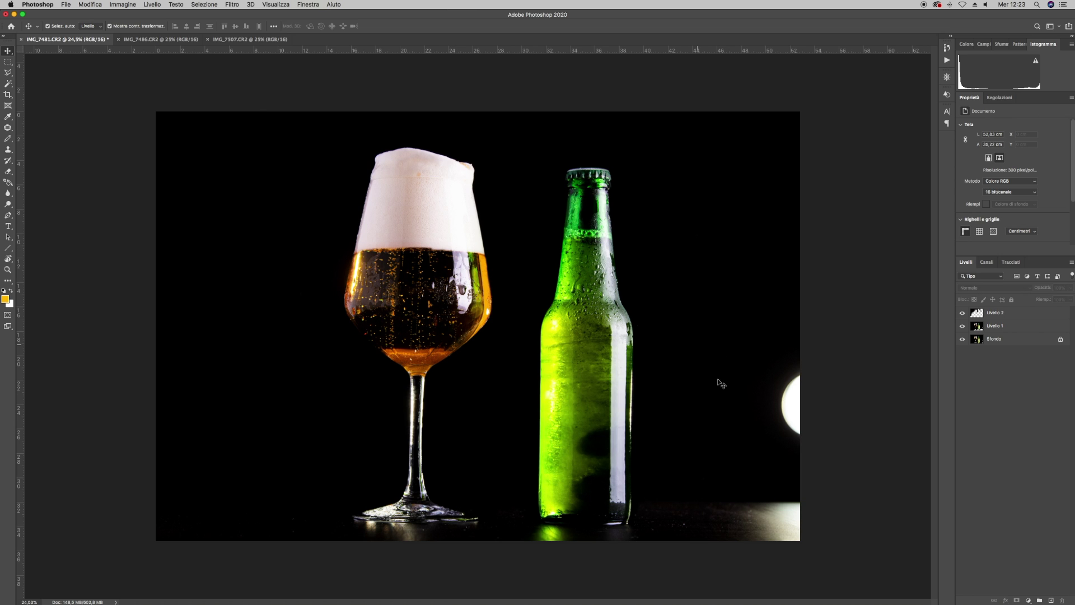
Toggle Livello 2's visibility repeatedly to compare the glass with and without the foam
{"action": "left_click", "coordinate": [963, 315]}
{"action": "left_click", "coordinate": [963, 315]}
{"action": "left_click", "coordinate": [962, 315]}
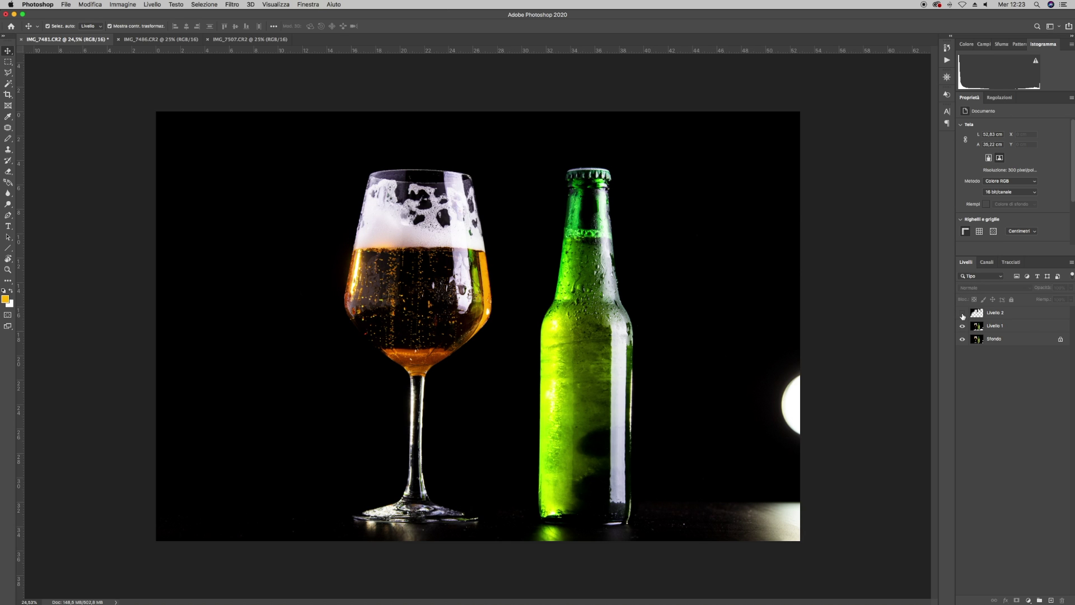
{"action": "left_click", "coordinate": [963, 315]}
{"action": "left_click", "coordinate": [963, 315]}
{"action": "left_click", "coordinate": [962, 315]}
{"action": "left_click", "coordinate": [962, 315]}
{"action": "left_click", "coordinate": [962, 315]}
{"action": "left_click", "coordinate": [962, 315]}
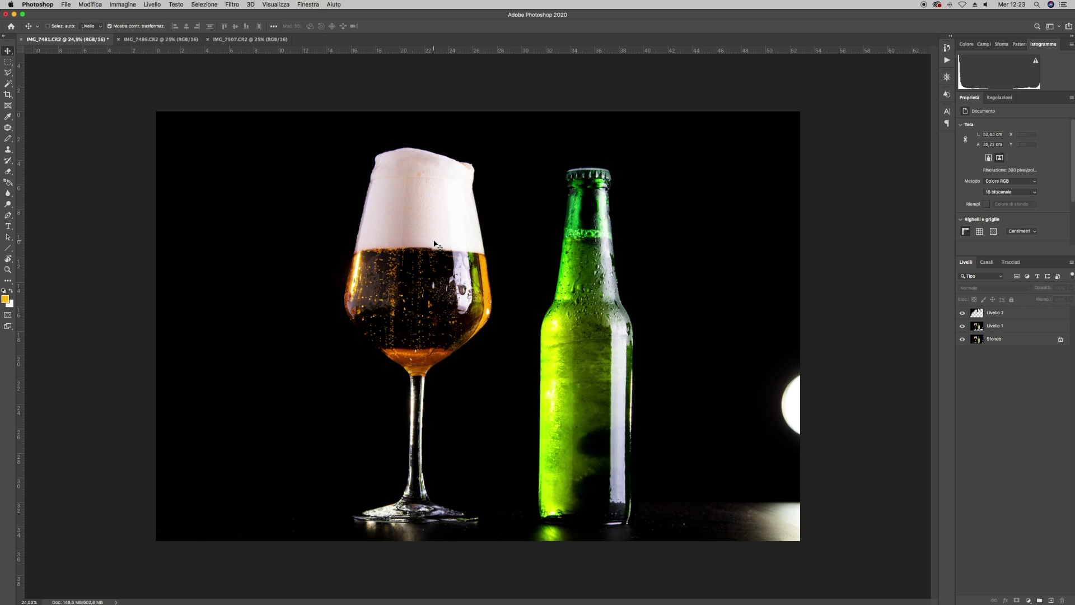
{"action": "left_click", "coordinate": [9, 94]}
Pull the crop in from the top-left and bottom-left, shift the image right, and commit
{"action": "left_click_drag", "start_coordinate": [154, 111], "coordinate": [170, 121]}
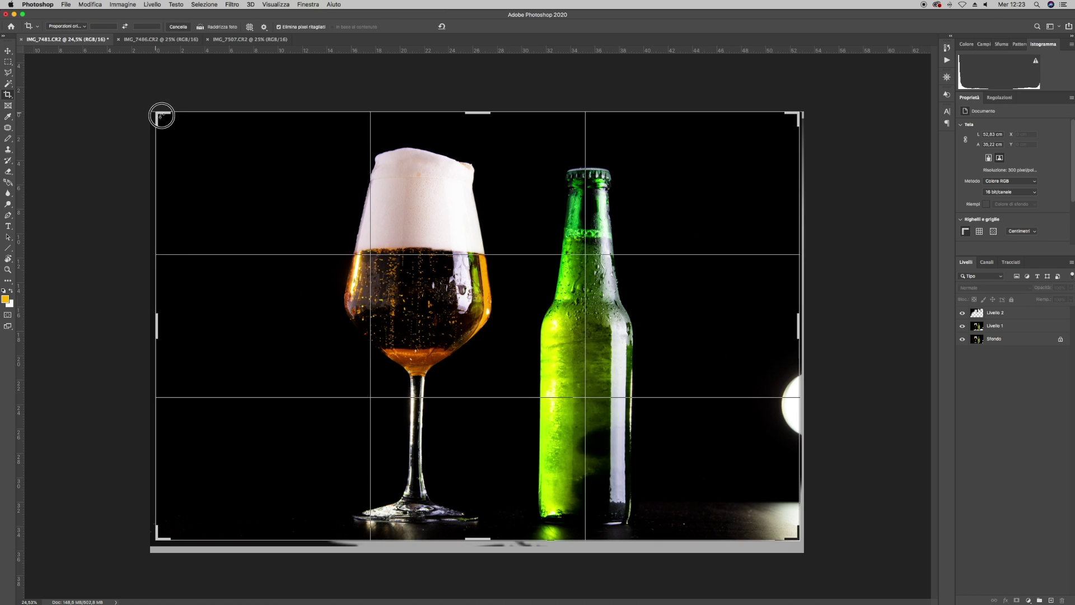
{"action": "left_click_drag", "start_coordinate": [506, 244], "coordinate": [525, 245]}
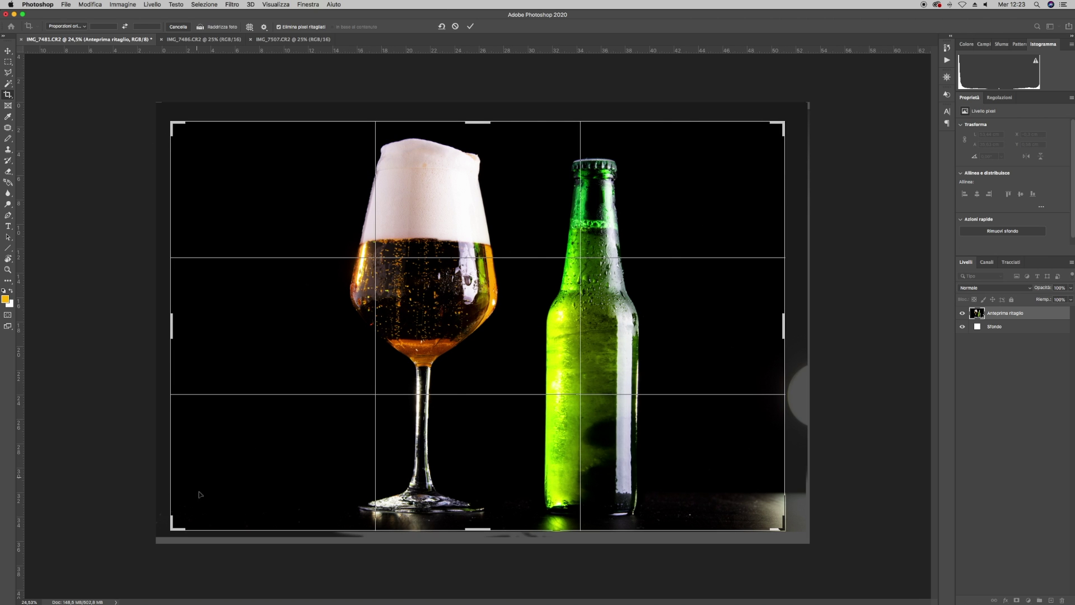
{"action": "left_click_drag", "start_coordinate": [171, 528], "coordinate": [180, 524]}
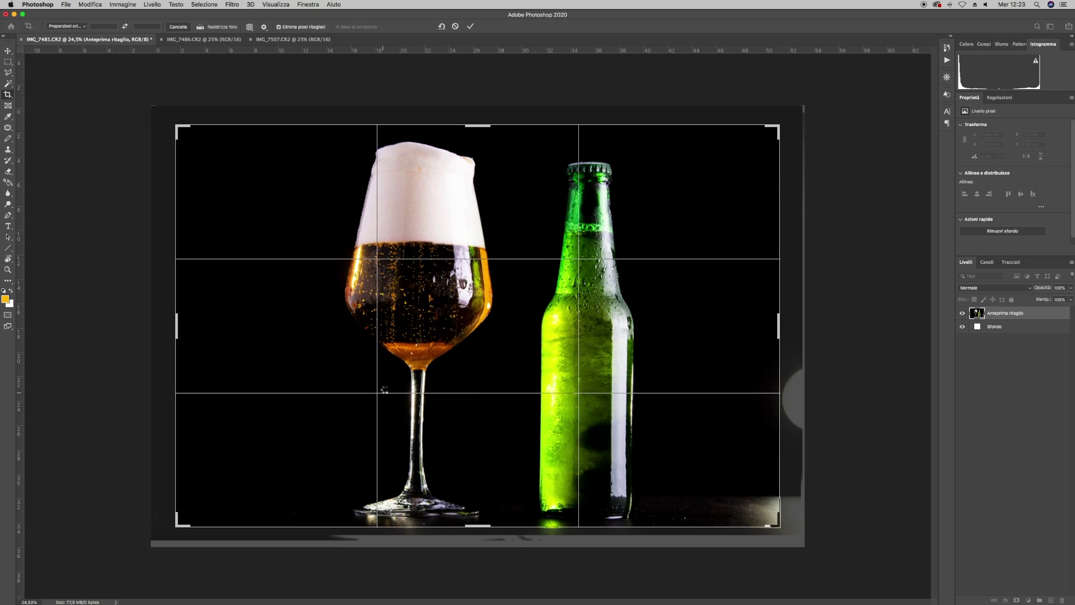
{"action": "key", "text": "Return"}
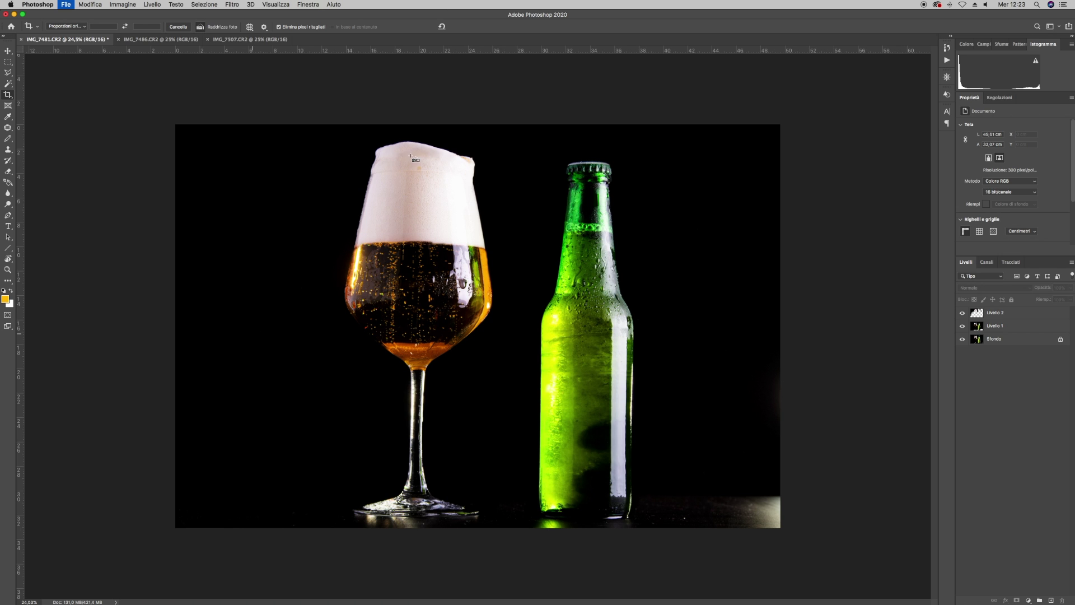
Save the image to the Scrivania desktop in TIFF format as Prova.tif
{"action": "key", "text": "ctrl+s"}
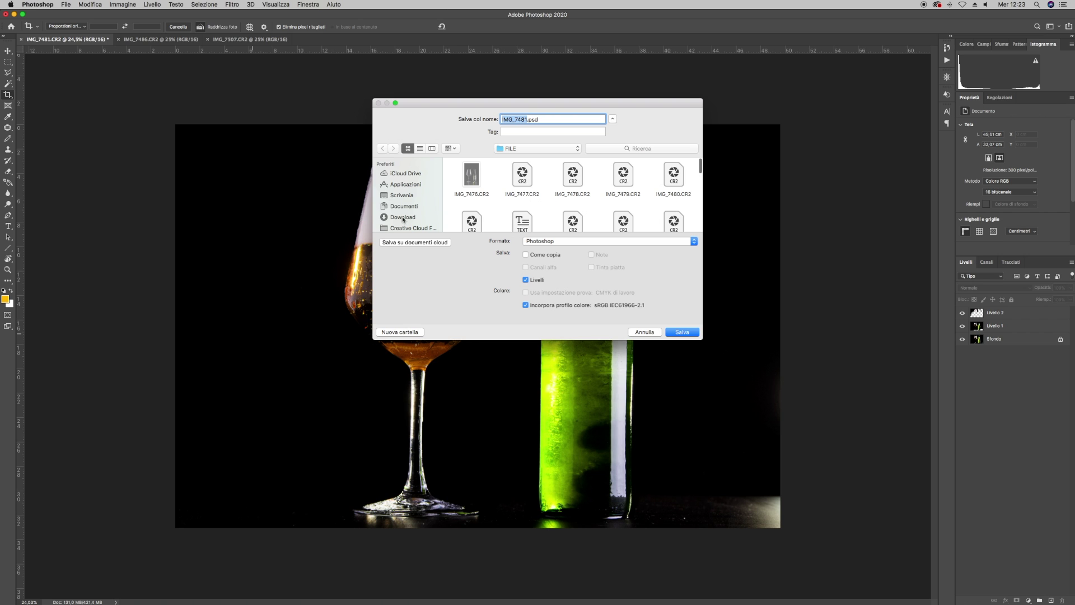
{"action": "left_click", "coordinate": [403, 194]}
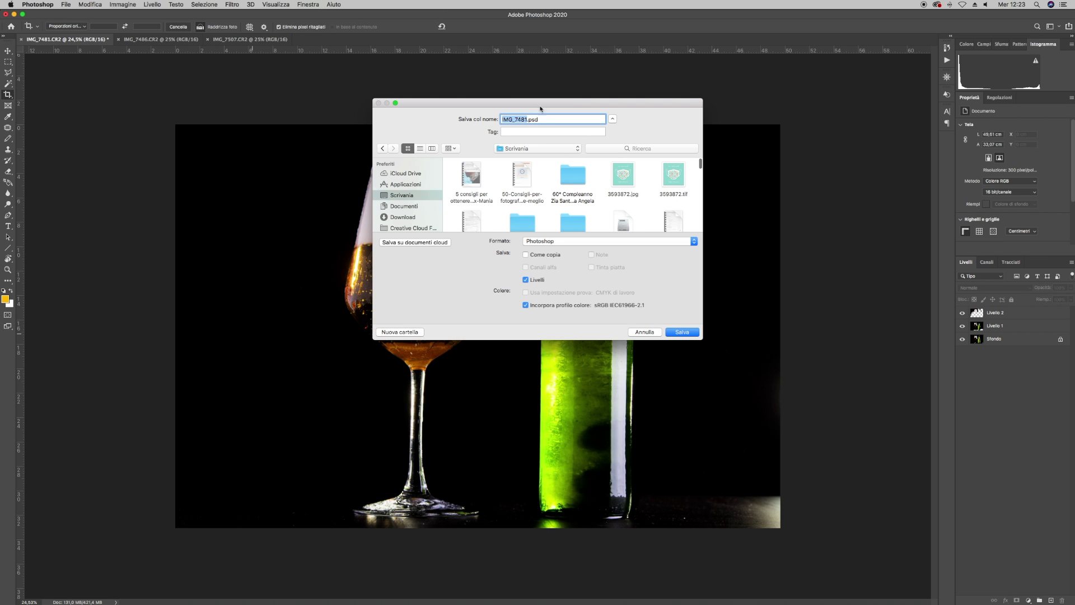
{"action": "left_click", "coordinate": [558, 242]}
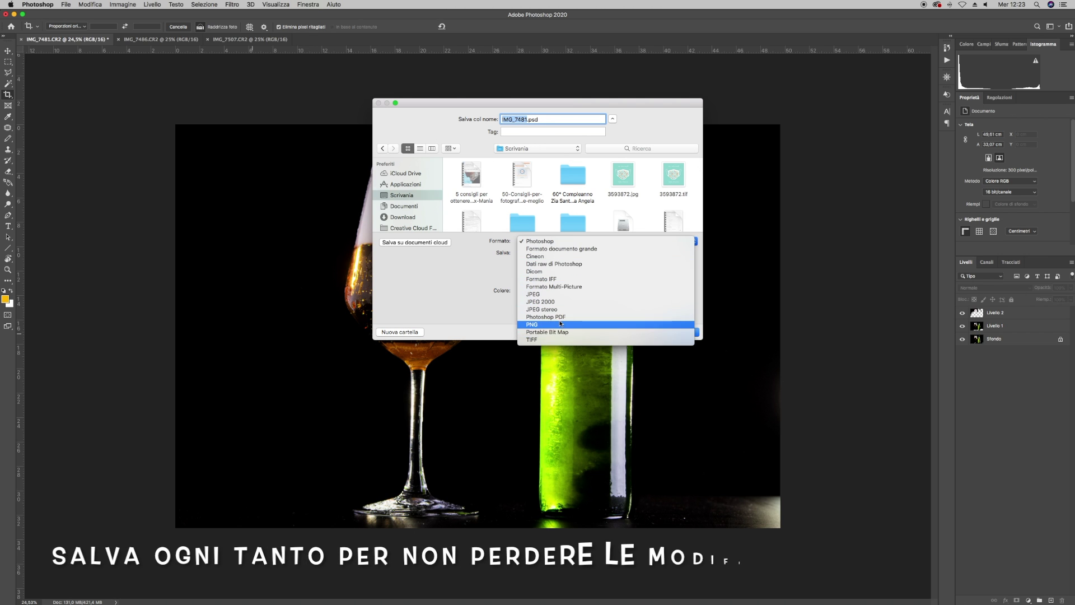
{"action": "left_click", "coordinate": [554, 331]}
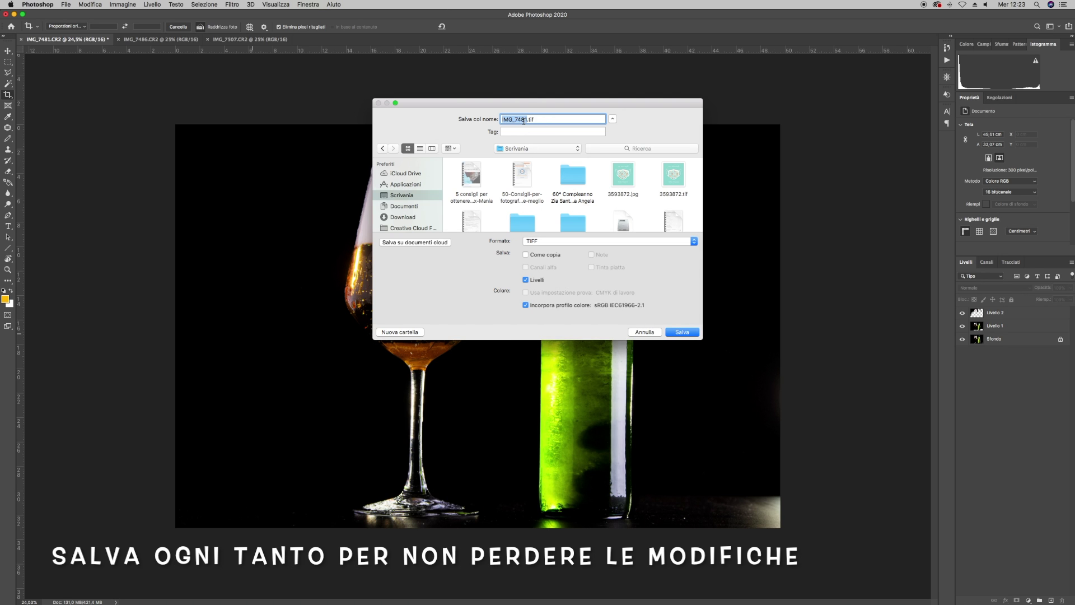
{"action": "type", "text": "R"}
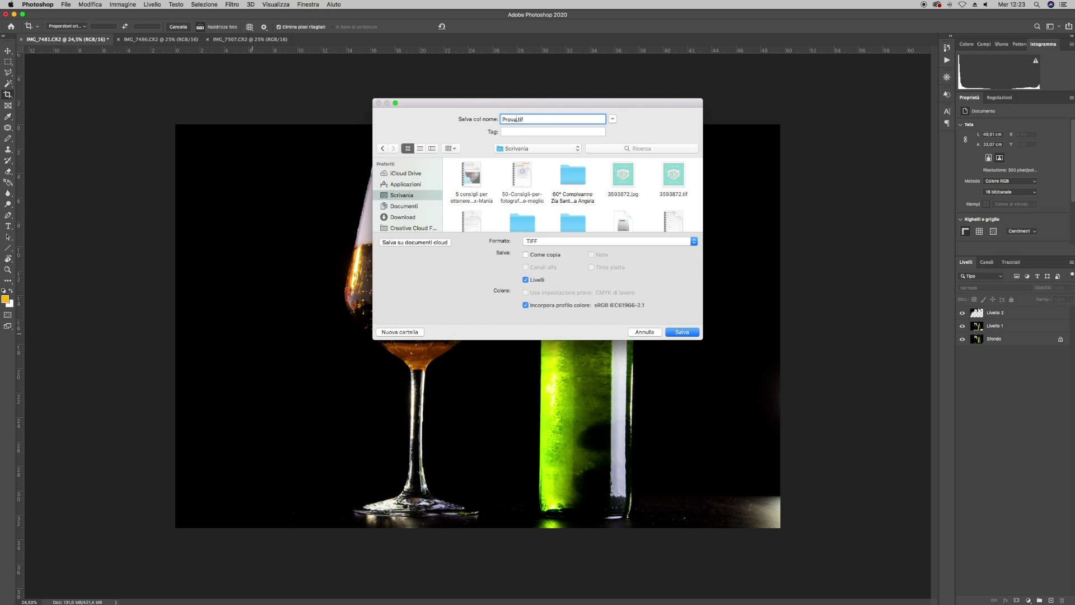
{"action": "key", "text": "Return"}
{"action": "key", "text": "Return"}
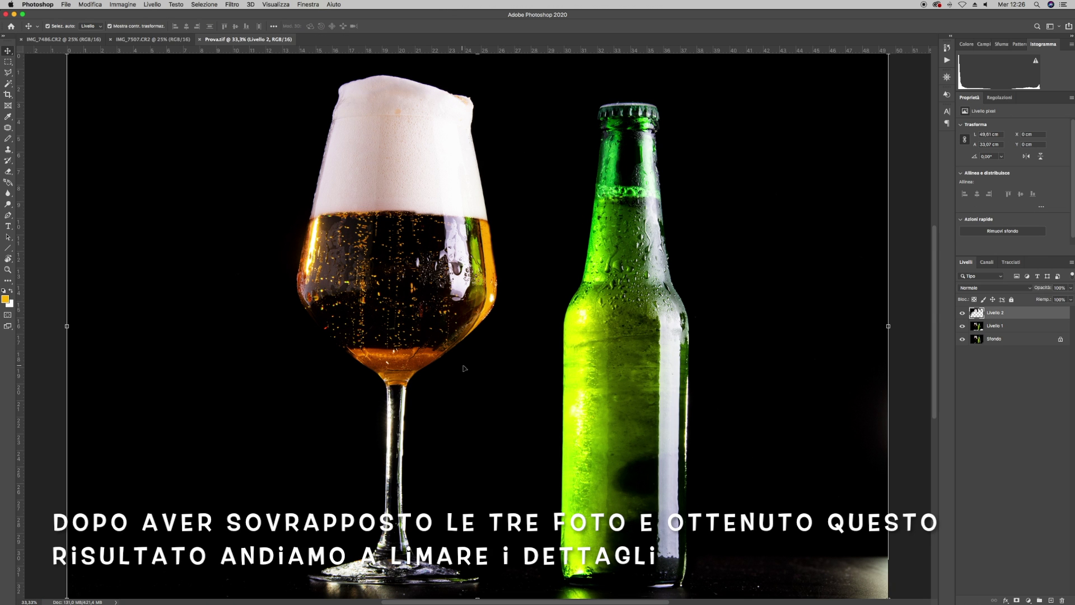
Flatten all layers and enlarge the Clone Stamp brush slightly
{"action": "key", "text": "ctrl+shift+e"}
{"action": "scroll", "coordinate": [498, 325], "scroll_direction": "up", "scroll_amount": 5}
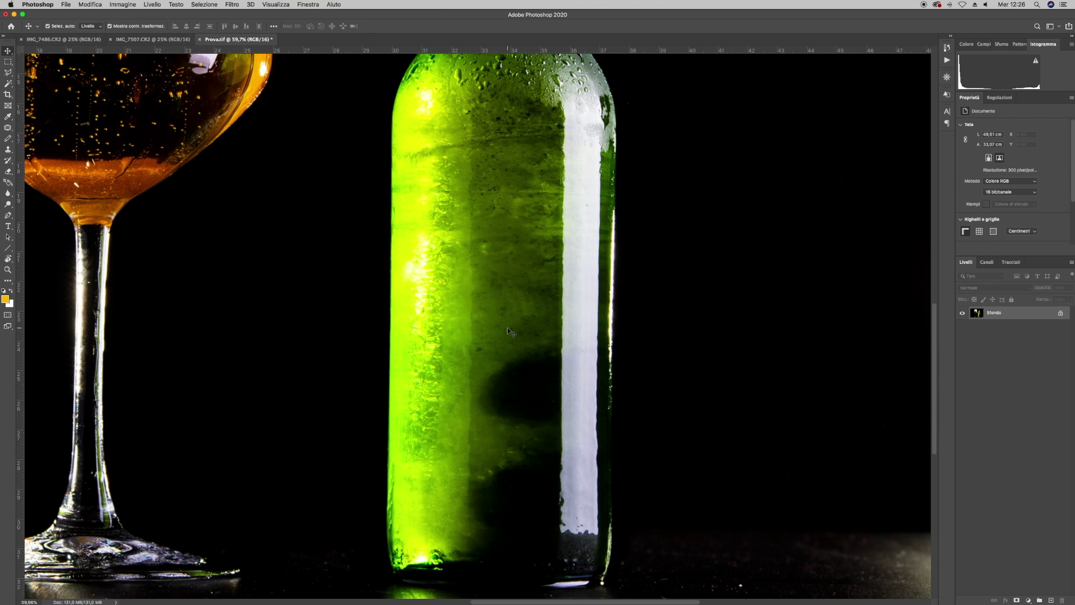
{"action": "scroll", "coordinate": [504, 336], "scroll_direction": "up", "scroll_amount": 3}
{"action": "scroll", "coordinate": [538, 353], "scroll_direction": "up", "scroll_amount": 1}
{"action": "left_click", "coordinate": [8, 149]}
{"action": "right_click", "coordinate": [537, 177]}
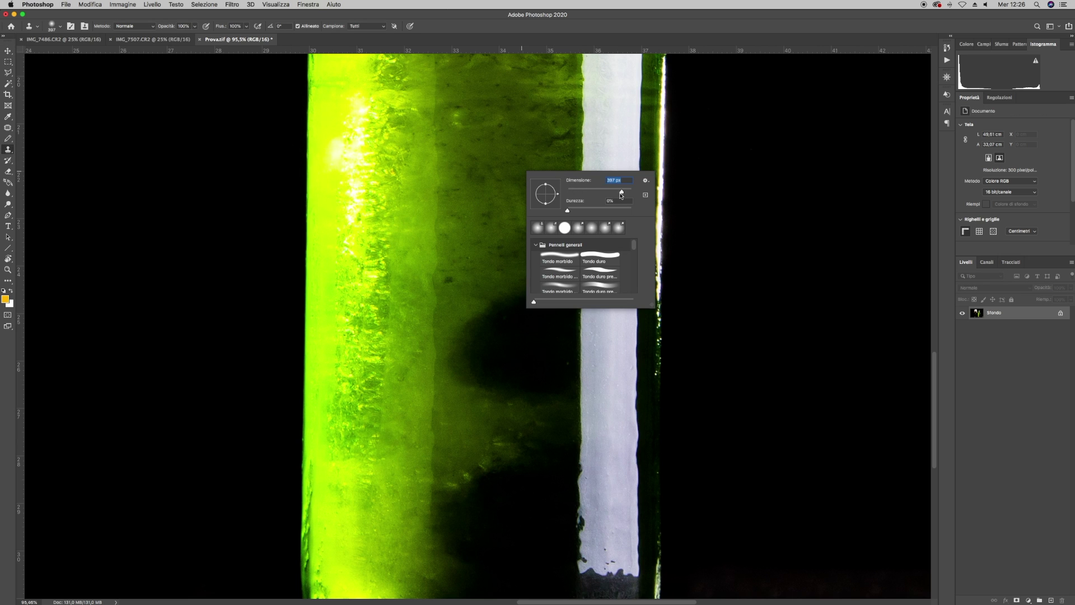
{"action": "left_click_drag", "start_coordinate": [623, 193], "coordinate": [625, 194]}
{"action": "key", "text": "Return"}
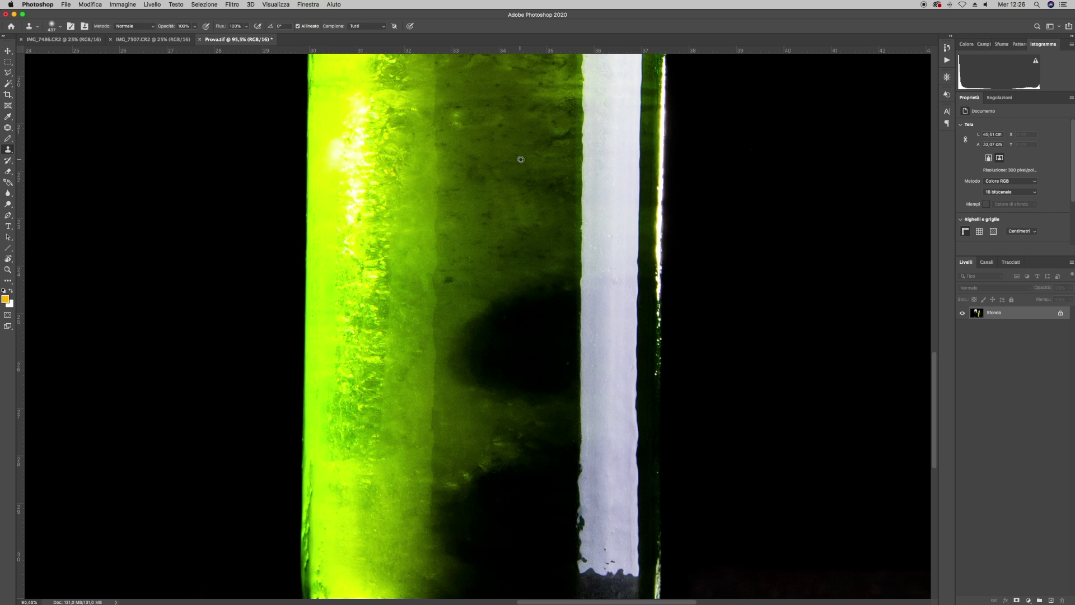
Clone lighter green texture over the dark patches on the bottle body
{"action": "left_click_drag", "start_coordinate": [525, 308], "coordinate": [518, 346]}
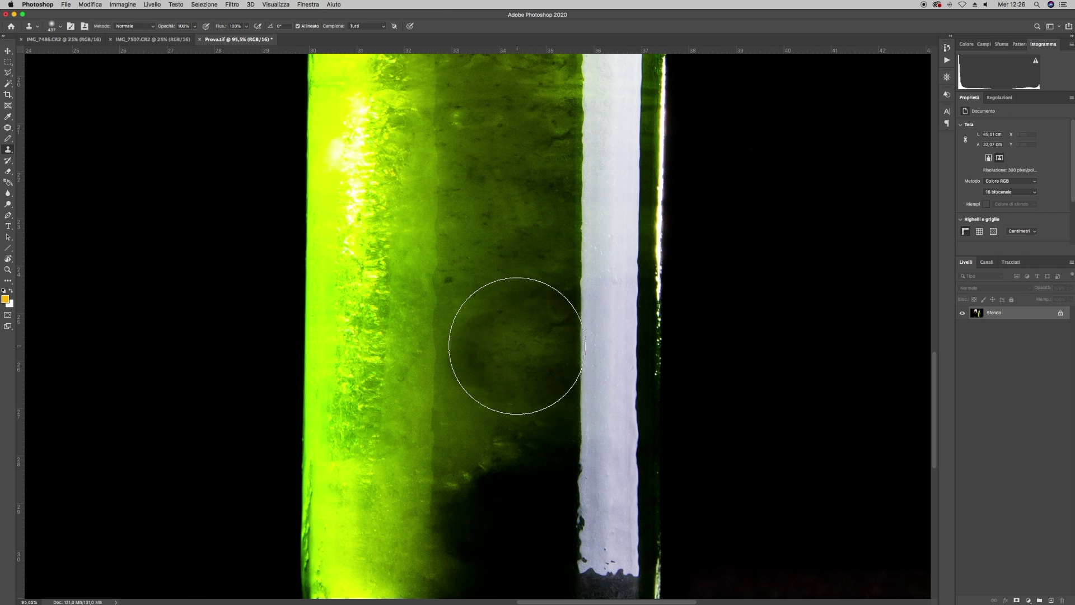
{"action": "left_click", "coordinate": [518, 345]}
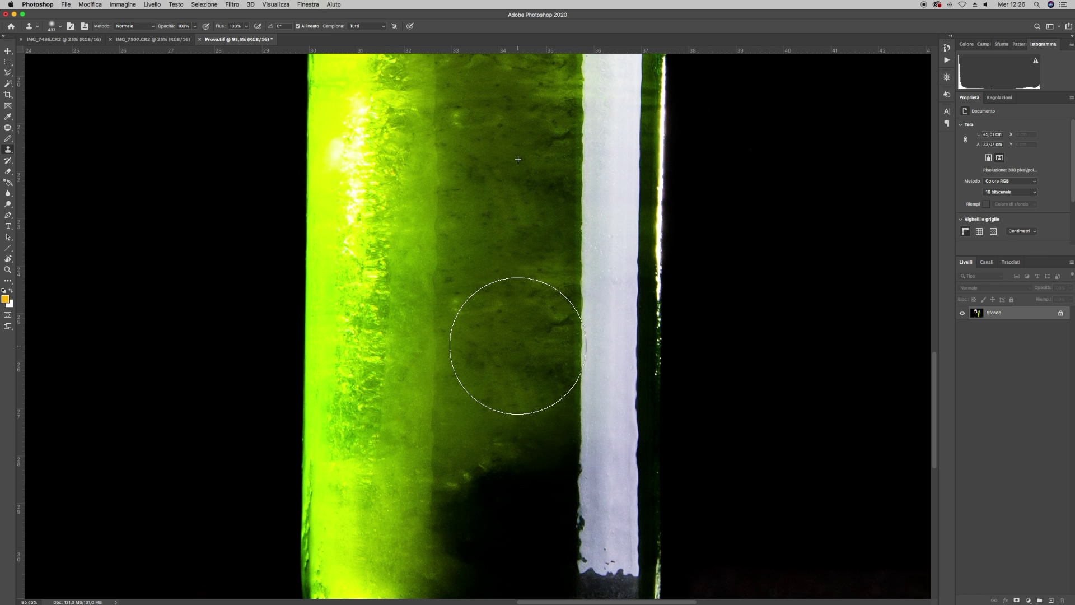
{"action": "left_click_drag", "start_coordinate": [516, 363], "coordinate": [519, 248]}
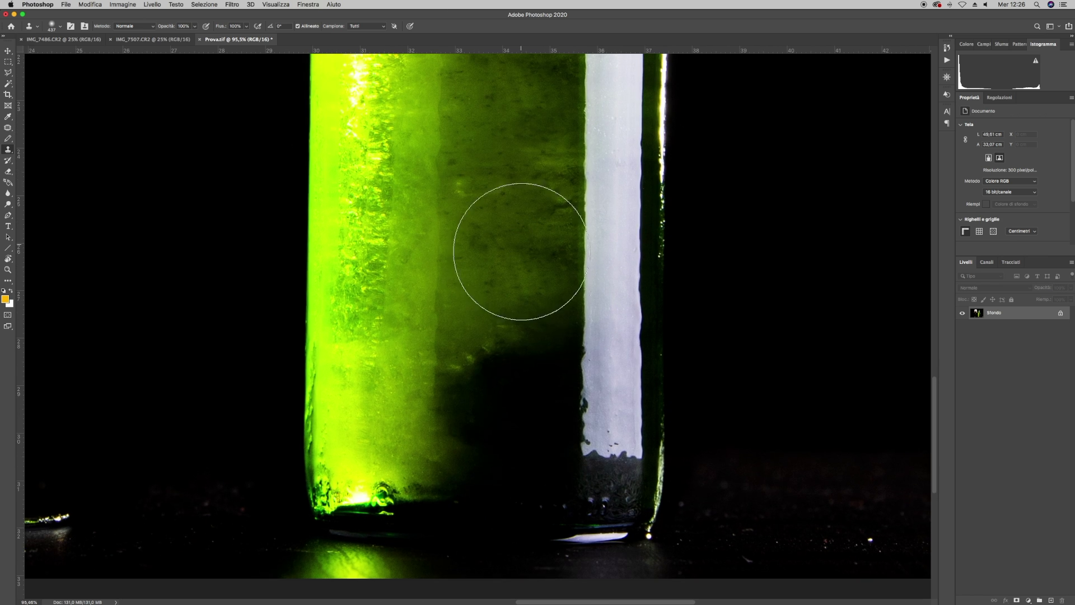
{"action": "left_click", "coordinate": [521, 384]}
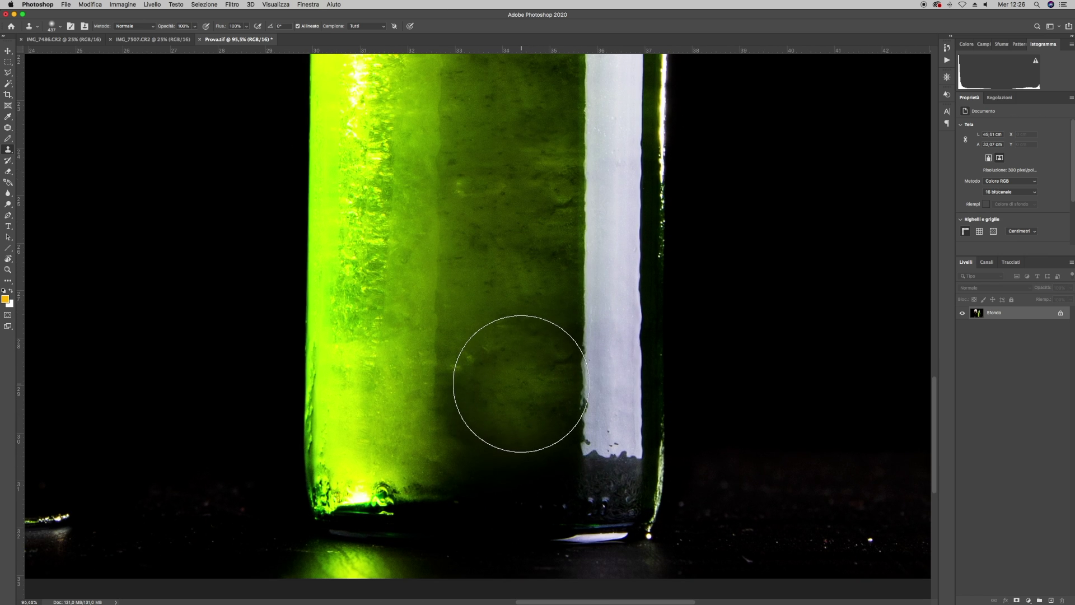
{"action": "left_click", "coordinate": [521, 384]}
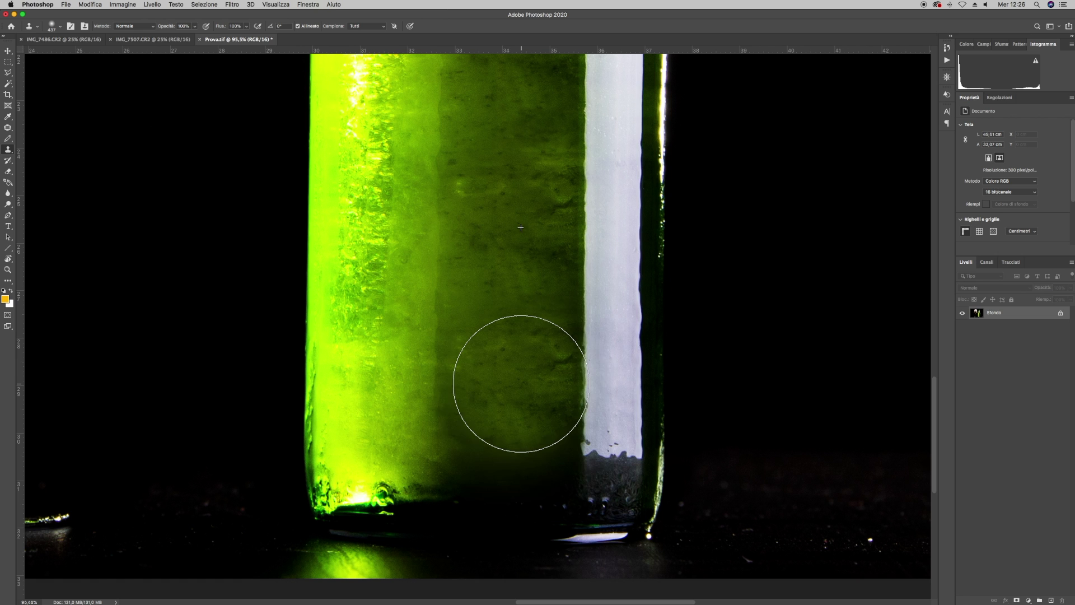
{"action": "left_click", "coordinate": [534, 277]}
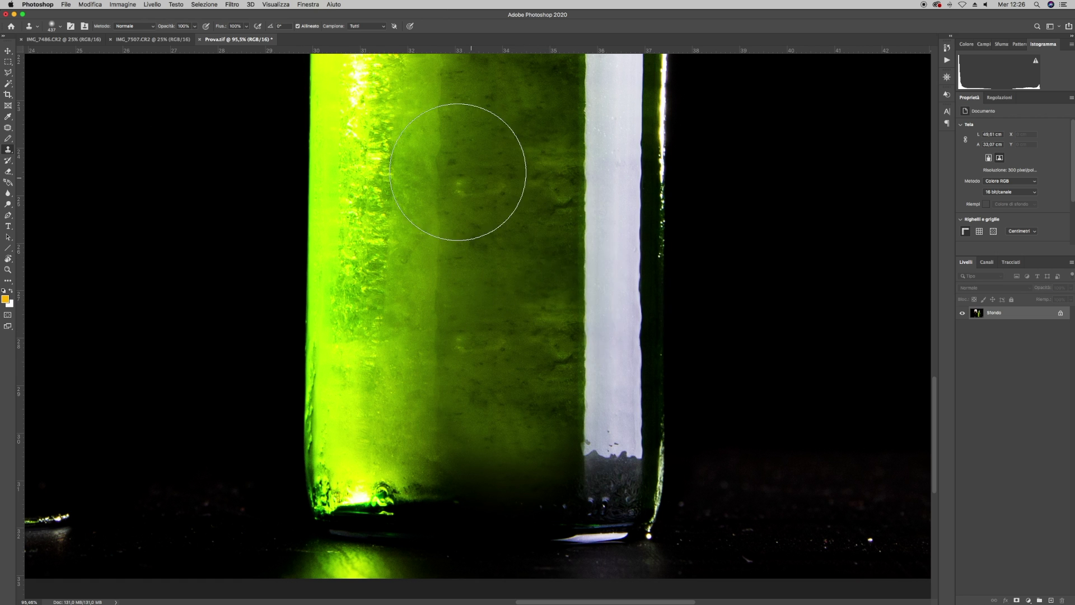
{"action": "scroll", "coordinate": [556, 252], "scroll_direction": "up", "scroll_amount": 10}
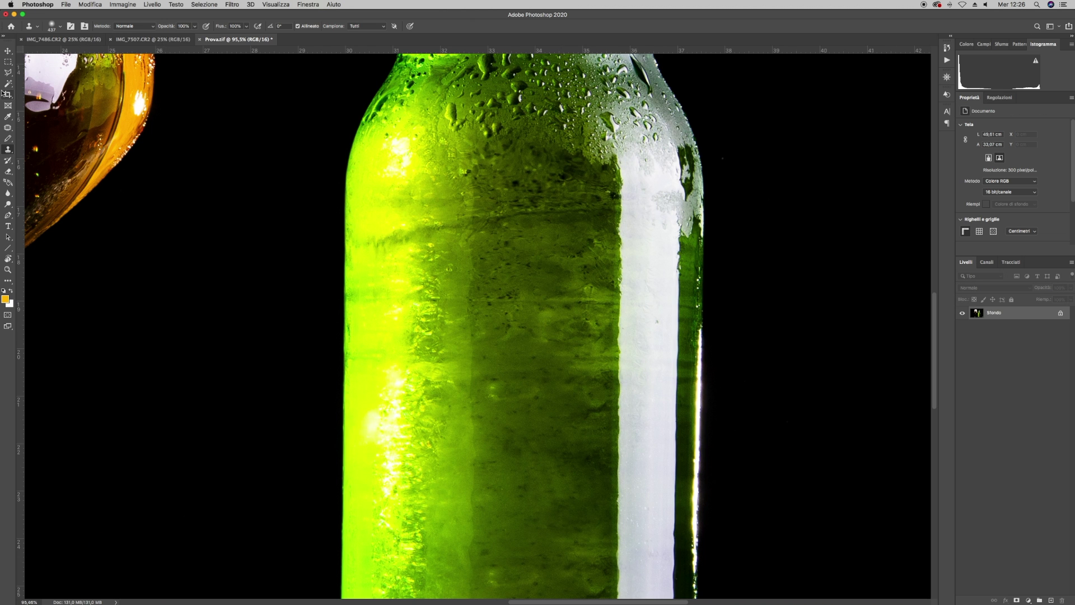
Bring the beer foam and bottle neck into view and return to the Clone Stamp
{"action": "left_click", "coordinate": [10, 129]}
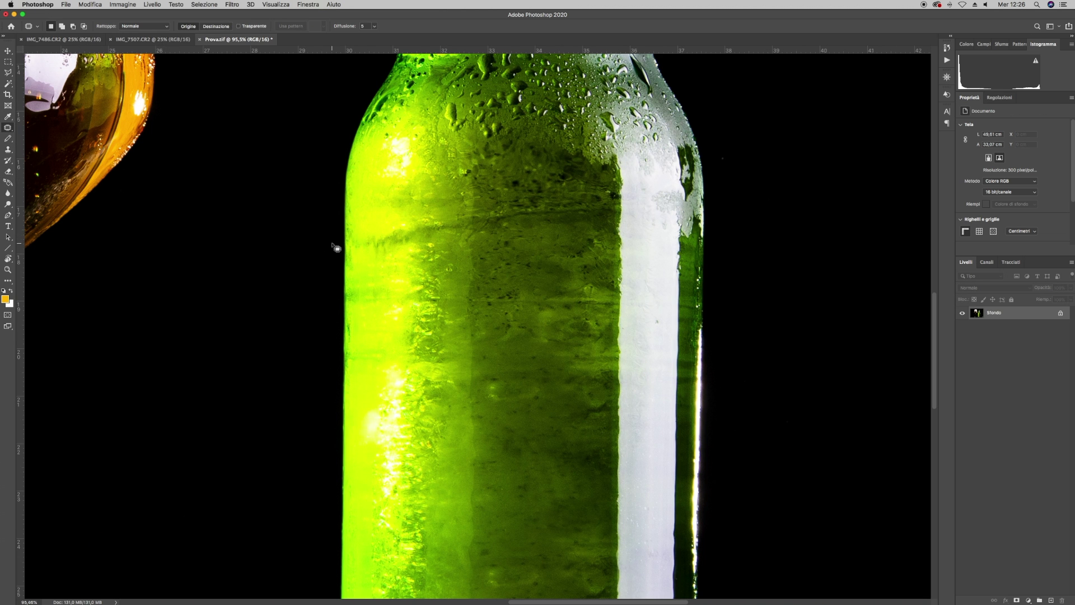
{"action": "scroll", "coordinate": [336, 248], "scroll_direction": "down", "scroll_amount": 5}
{"action": "left_click_drag", "start_coordinate": [393, 218], "coordinate": [457, 340]}
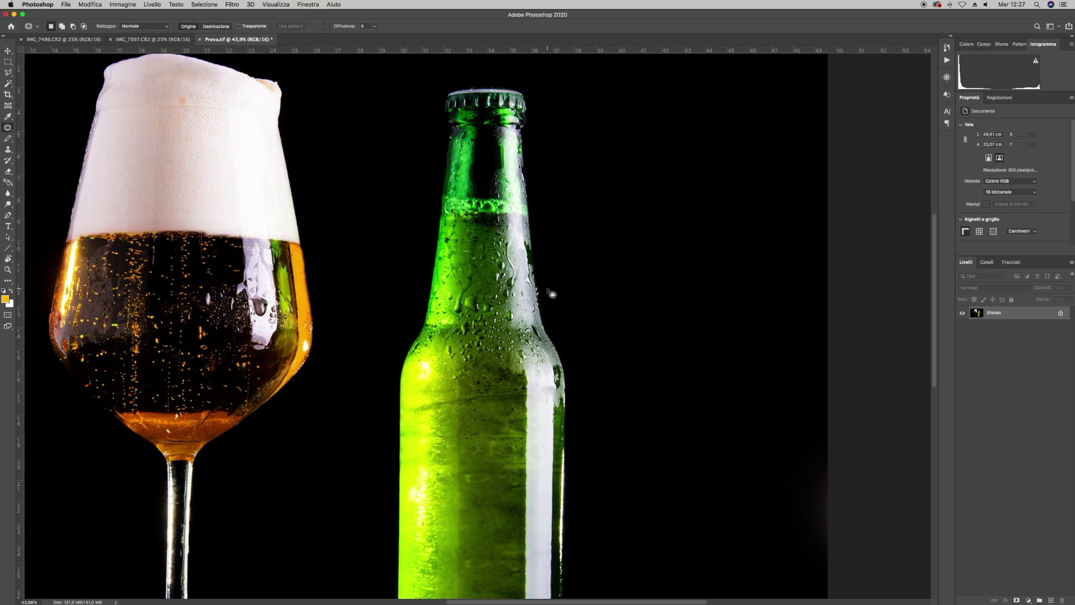
{"action": "scroll", "coordinate": [551, 293], "scroll_direction": "up", "scroll_amount": 5}
{"action": "scroll", "coordinate": [550, 293], "scroll_direction": "down", "scroll_amount": 3}
{"action": "scroll", "coordinate": [476, 331], "scroll_direction": "up", "scroll_amount": 2}
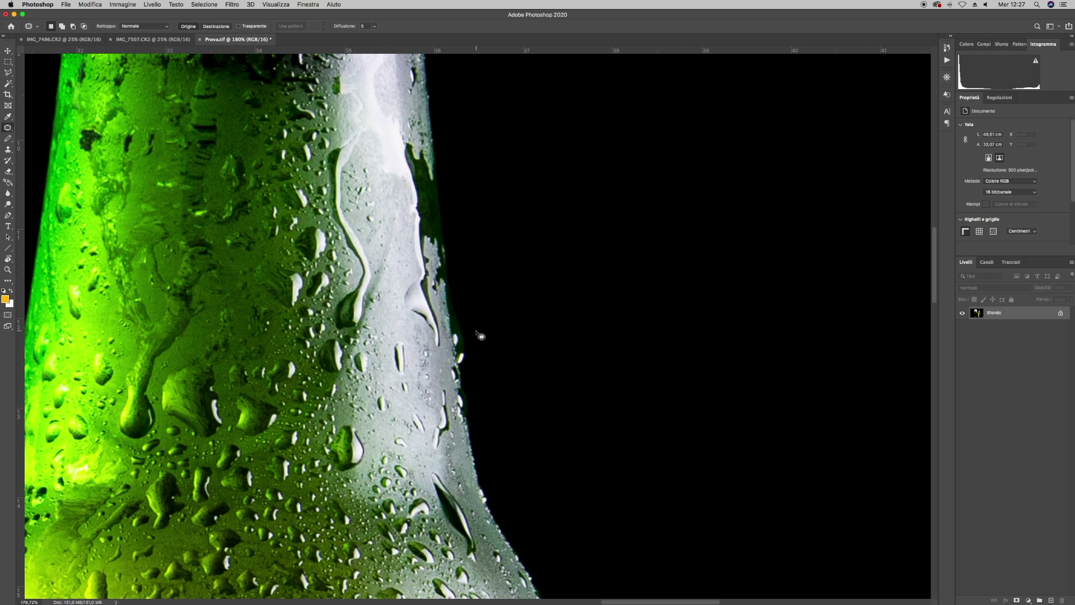
{"action": "scroll", "coordinate": [476, 334], "scroll_direction": "down", "scroll_amount": 1}
{"action": "left_click", "coordinate": [7, 162]}
{"action": "left_click", "coordinate": [8, 149]}
Set the clone brush to 116 px and clone over droplets along the bottle neck edge
{"action": "right_click", "coordinate": [457, 276]}
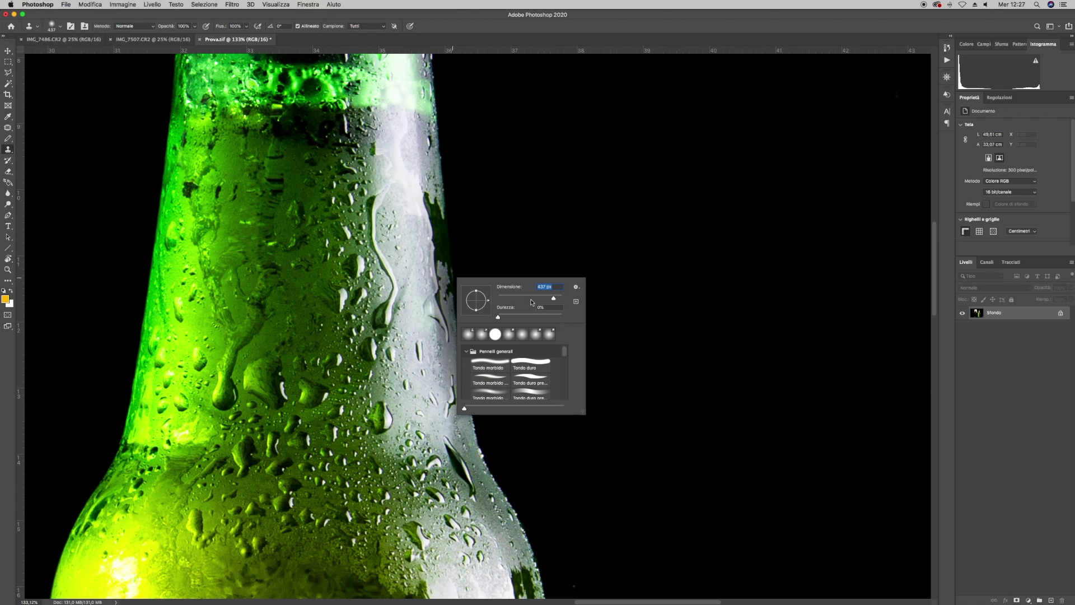
{"action": "left_click_drag", "start_coordinate": [530, 298], "coordinate": [509, 298]}
{"action": "left_click", "coordinate": [448, 324]}
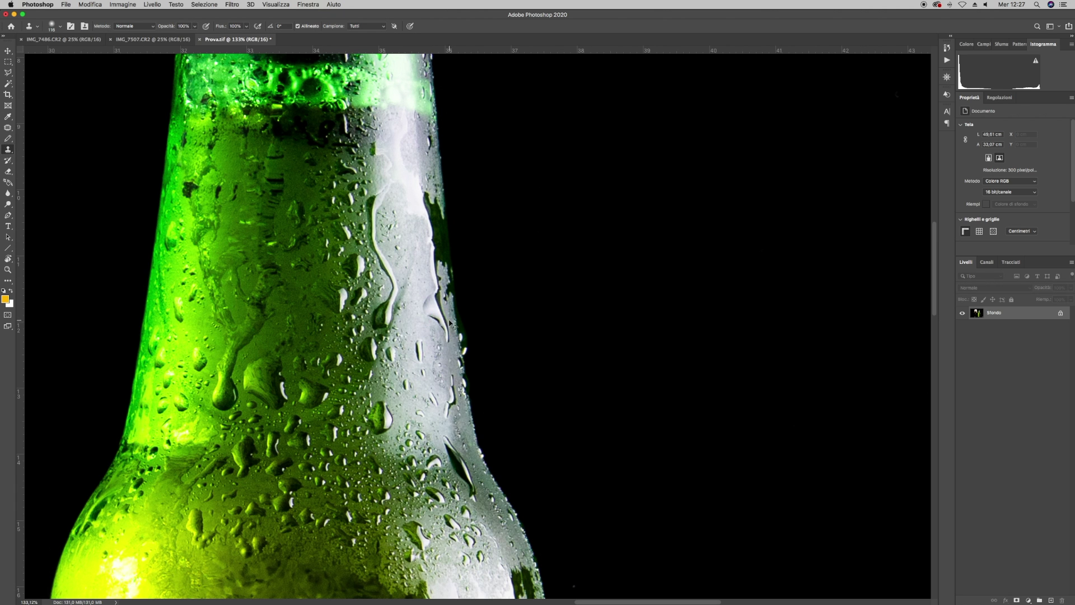
{"action": "left_click_drag", "start_coordinate": [442, 260], "coordinate": [436, 250]}
{"action": "mouse_move", "coordinate": [437, 211]}
{"action": "left_mouse_down"}
{"action": "mouse_move", "coordinate": [439, 224]}
{"action": "mouse_move", "coordinate": [439, 214]}
{"action": "left_mouse_up"}
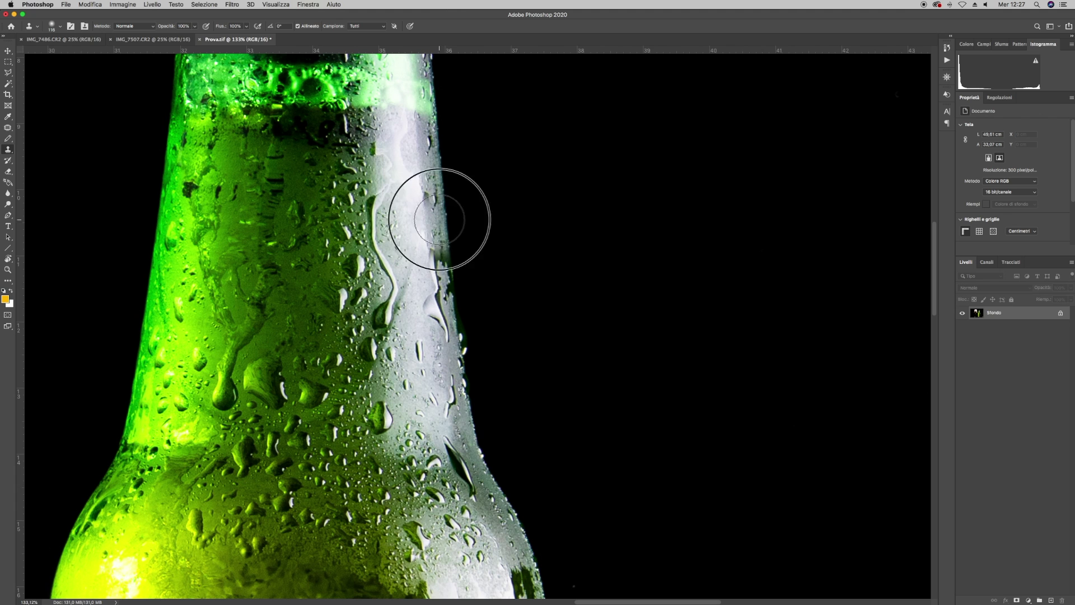
{"action": "left_click", "coordinate": [439, 220], "text": "alt"}
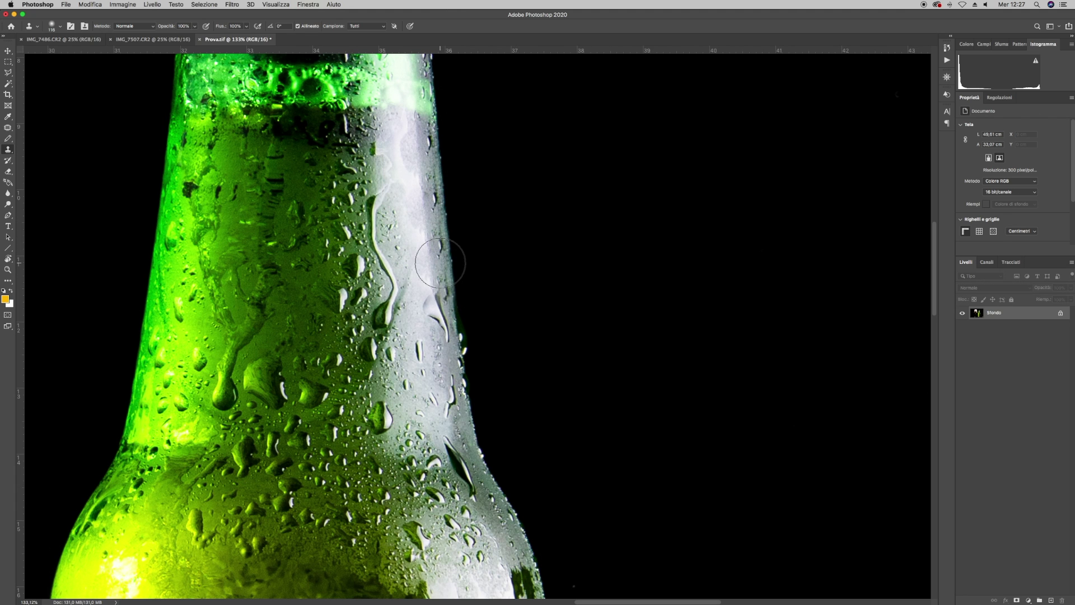
{"action": "scroll", "coordinate": [264, 220], "scroll_direction": "down", "scroll_amount": 10}
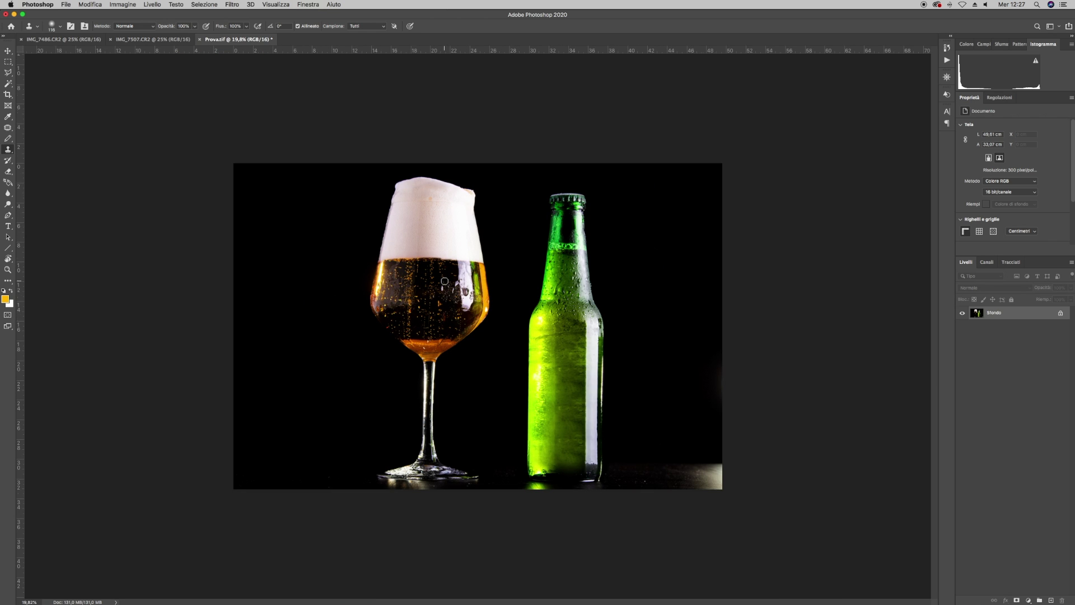
{"action": "key", "text": "super+0"}
{"action": "key", "text": "j"}
{"action": "scroll", "coordinate": [418, 287], "scroll_direction": "up", "scroll_amount": 5}
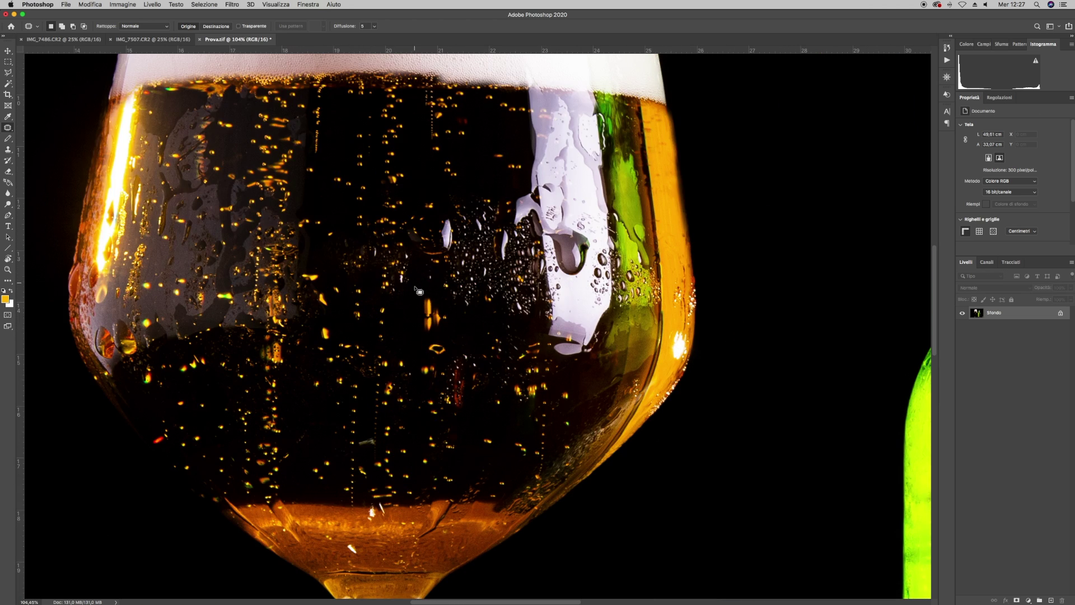
{"action": "scroll", "coordinate": [442, 276], "scroll_direction": "down", "scroll_amount": 3}
{"action": "scroll", "coordinate": [444, 353], "scroll_direction": "down", "scroll_amount": 3}
{"action": "scroll", "coordinate": [422, 452], "scroll_direction": "up", "scroll_amount": 5}
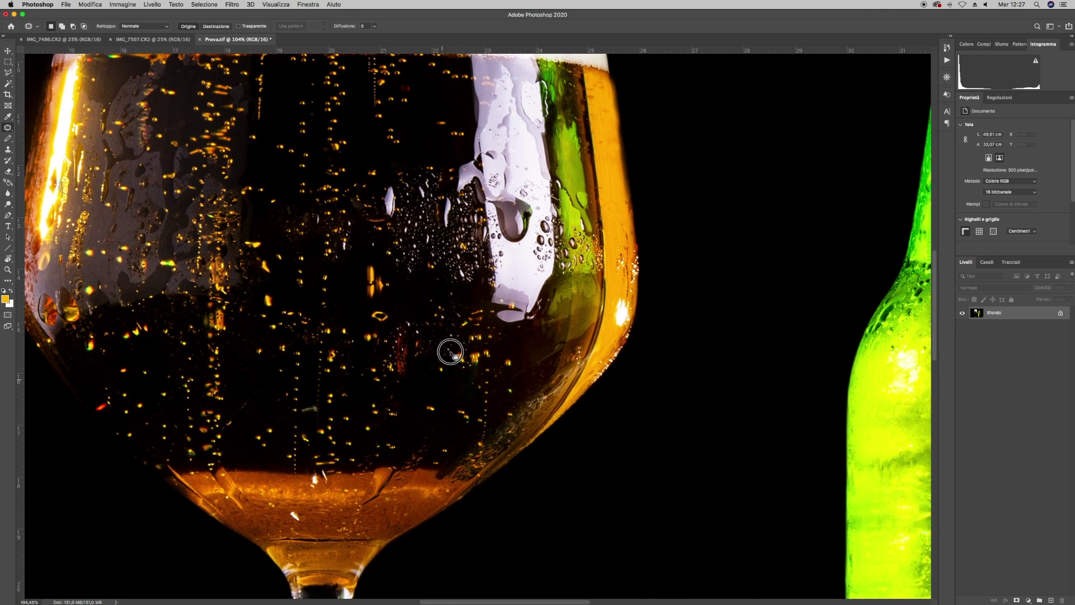
{"action": "scroll", "coordinate": [519, 396], "scroll_direction": "left", "scroll_amount": 2}
{"action": "scroll", "coordinate": [478, 376], "scroll_direction": "down", "scroll_amount": 5}
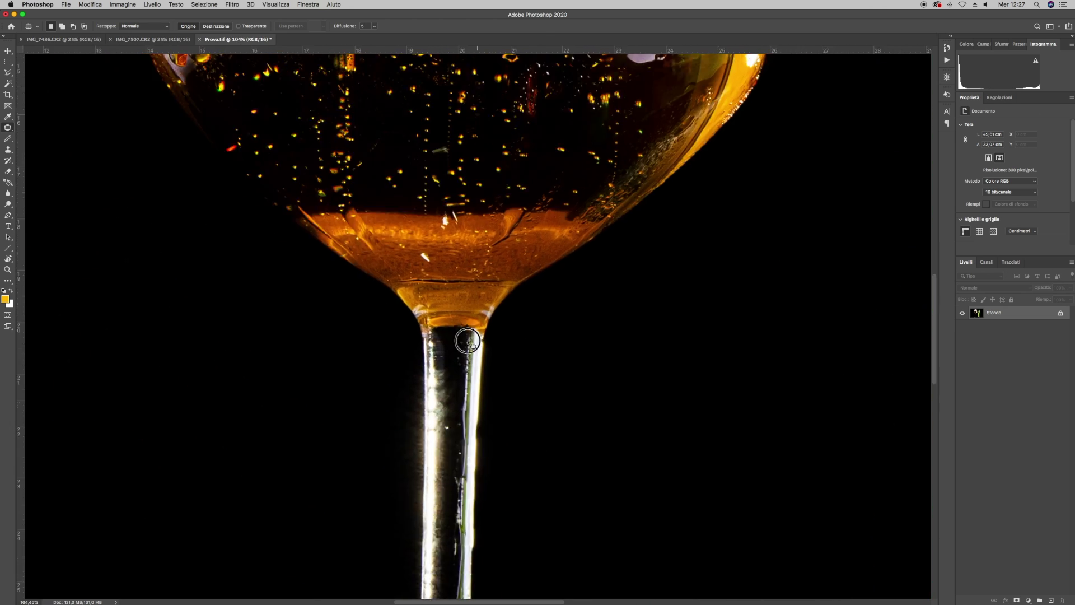
{"action": "scroll", "coordinate": [468, 343], "scroll_direction": "down", "scroll_amount": 5}
{"action": "scroll", "coordinate": [451, 384], "scroll_direction": "right", "scroll_amount": 2}
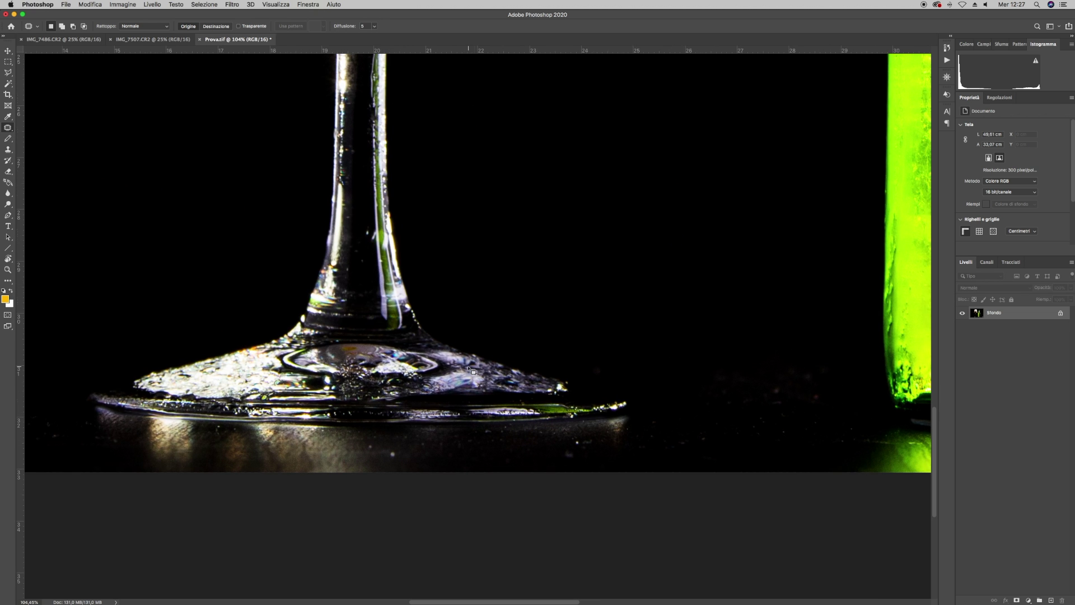
{"action": "scroll", "coordinate": [476, 336], "scroll_direction": "down", "scroll_amount": 3}
{"action": "scroll", "coordinate": [481, 325], "scroll_direction": "down", "scroll_amount": 1}
{"action": "scroll", "coordinate": [476, 343], "scroll_direction": "down", "scroll_amount": 4}
{"action": "scroll", "coordinate": [476, 343], "scroll_direction": "down", "scroll_amount": 2}
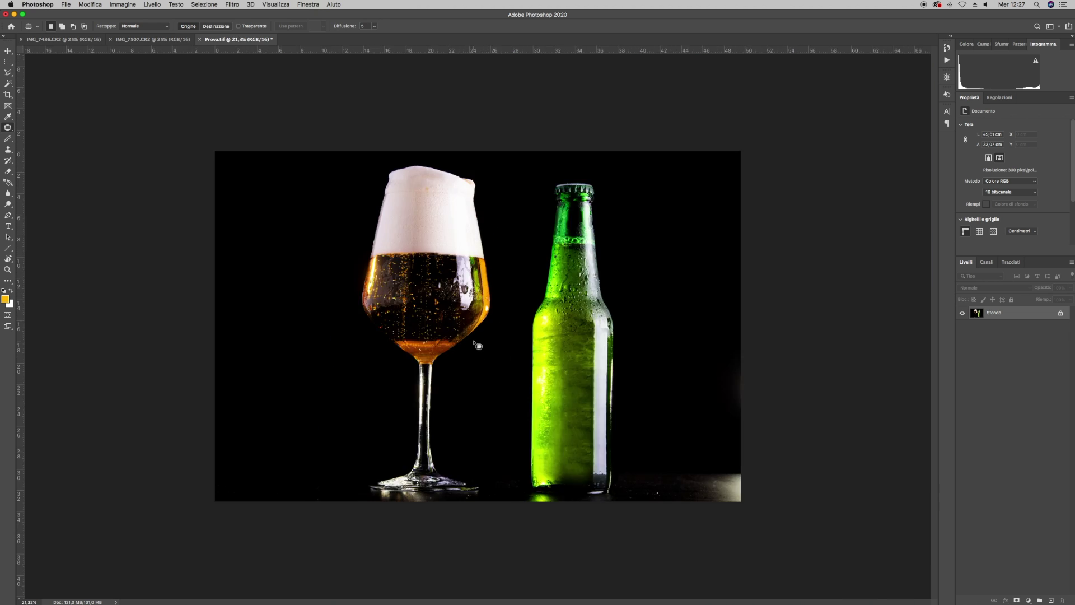
{"action": "scroll", "coordinate": [475, 343], "scroll_direction": "up", "scroll_amount": 3}
{"action": "scroll", "coordinate": [475, 343], "scroll_direction": "down", "scroll_amount": 2}
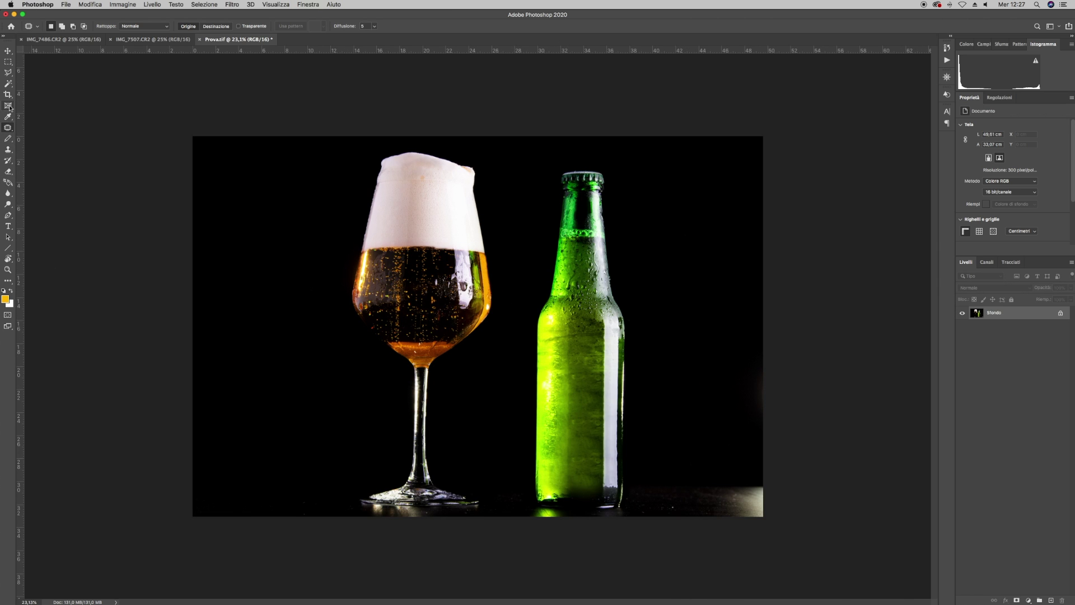
Clone over the whitish reflection and spots along the bottle's lower right edge
{"action": "left_click", "coordinate": [8, 149]}
{"action": "scroll", "coordinate": [609, 393], "scroll_direction": "up", "scroll_amount": 5}
{"action": "left_click_drag", "start_coordinate": [608, 393], "coordinate": [445, 262]}
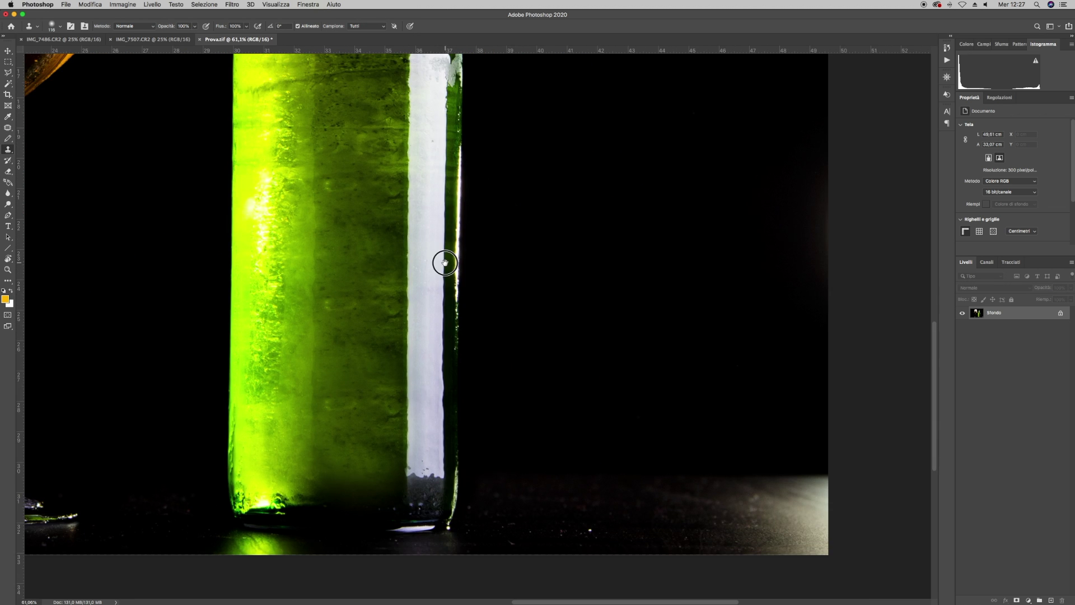
{"action": "scroll", "coordinate": [472, 334], "scroll_direction": "up", "scroll_amount": 3}
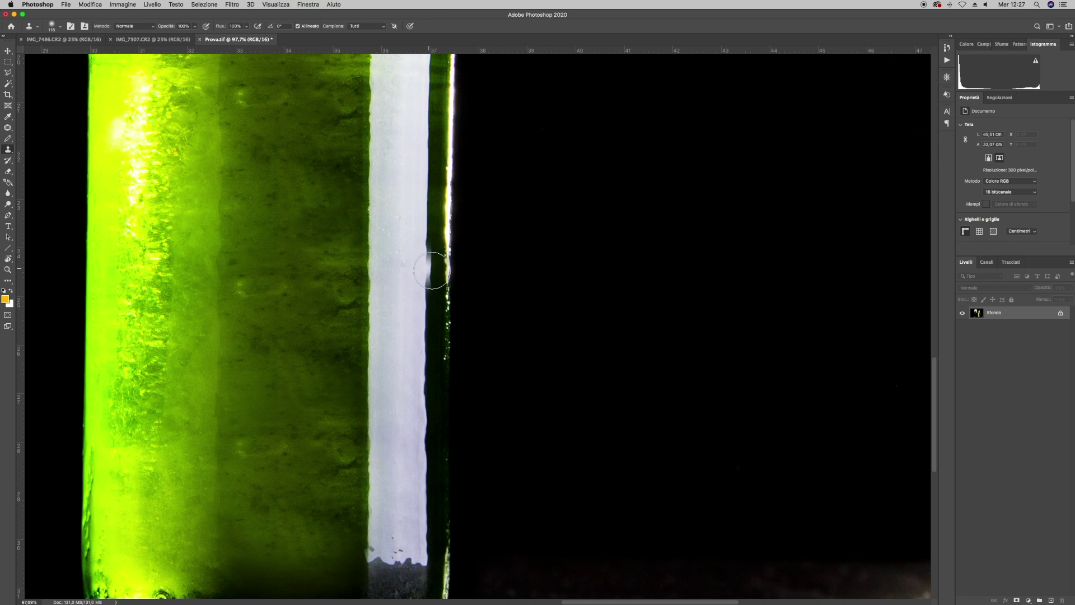
{"action": "left_click_drag", "start_coordinate": [451, 270], "coordinate": [448, 288]}
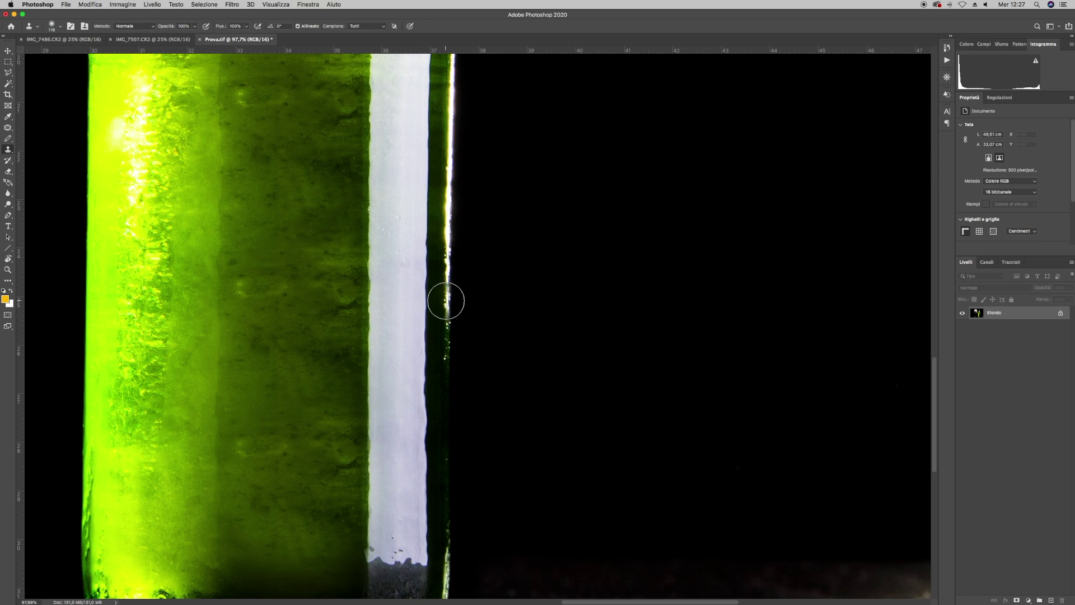
{"action": "left_click", "coordinate": [446, 300]}
{"action": "left_click", "coordinate": [446, 332]}
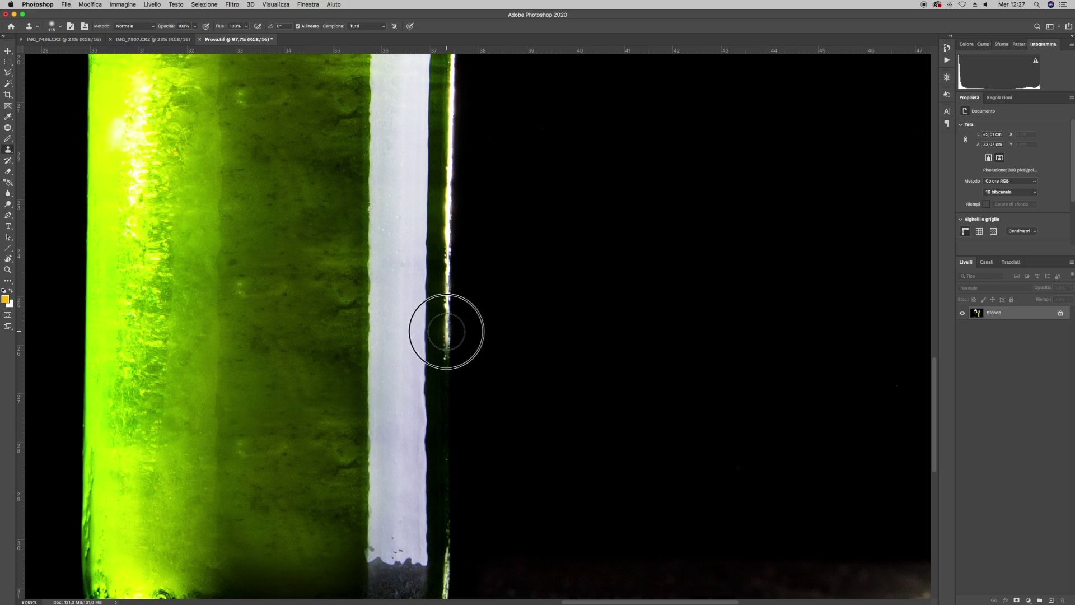
{"action": "left_click", "coordinate": [446, 356]}
{"action": "scroll", "coordinate": [441, 309], "scroll_direction": "down", "scroll_amount": 5}
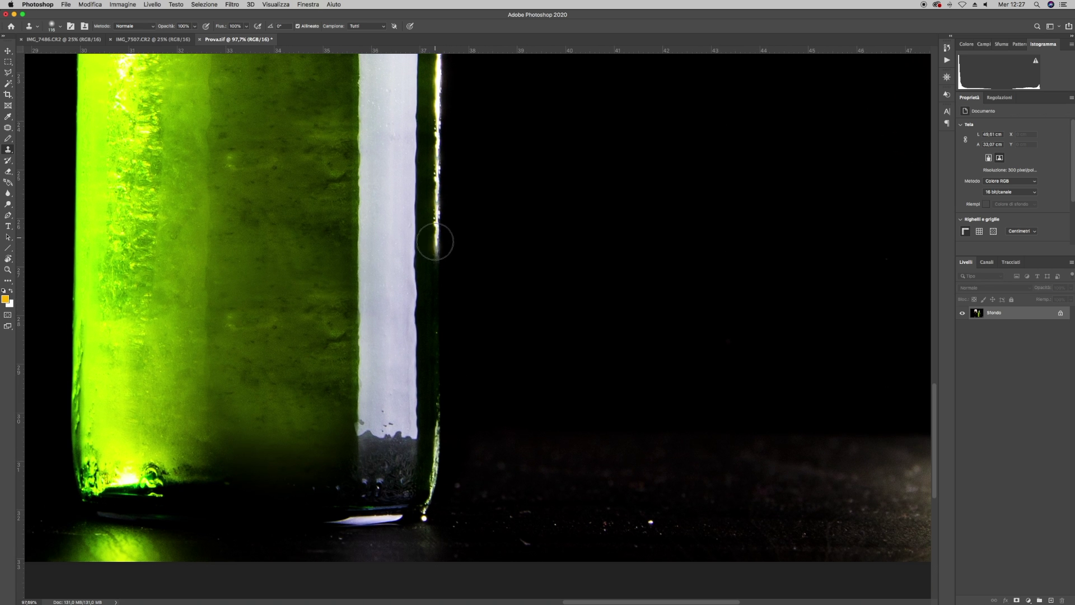
Extend the bright rim highlight down the bottle's right edge to its base
{"action": "left_click", "coordinate": [437, 257]}
{"action": "mouse_move", "coordinate": [437, 244]}
{"action": "left_mouse_down"}
{"action": "mouse_move", "coordinate": [441, 420]}
{"action": "mouse_move", "coordinate": [434, 386]}
{"action": "left_mouse_up"}
{"action": "left_click", "coordinate": [434, 378]}
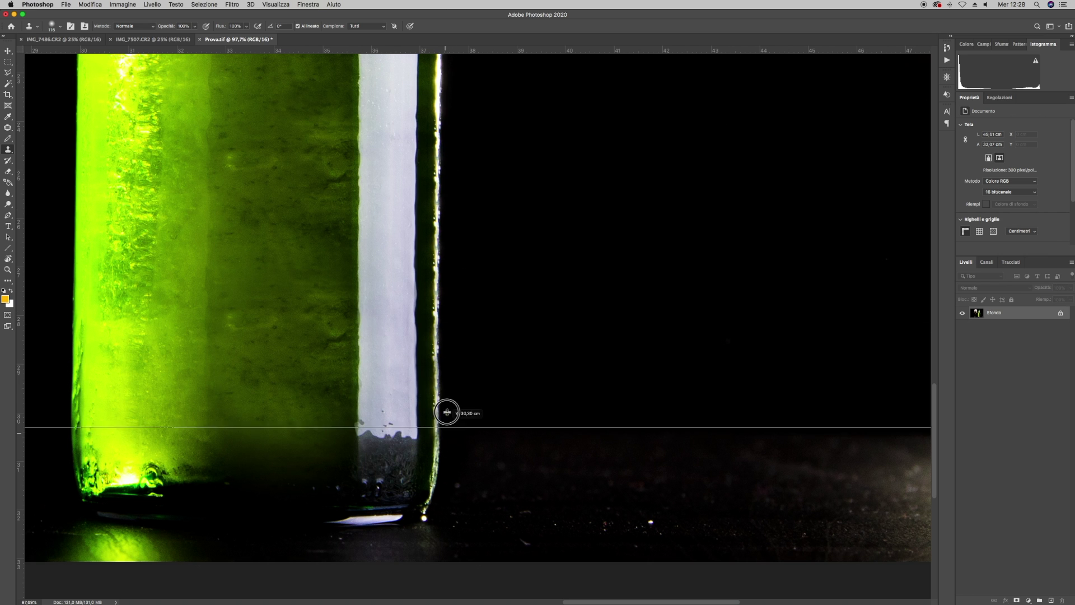
Clone clean glass over the stray glare spot and fit the image in the window
{"action": "left_click_drag", "start_coordinate": [444, 178], "coordinate": [438, 458]}
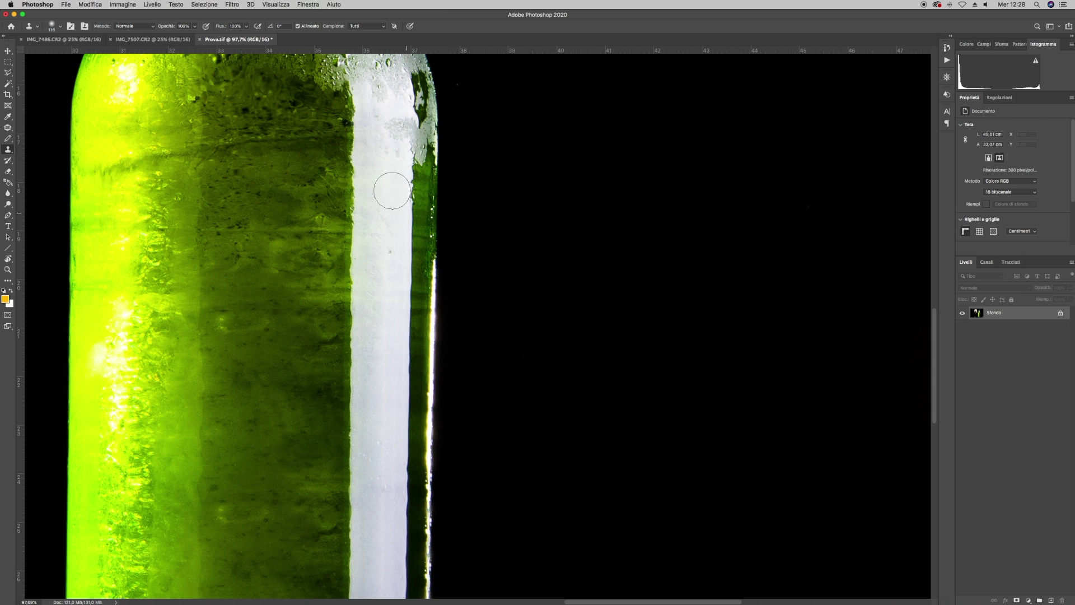
{"action": "left_click_drag", "start_coordinate": [403, 180], "coordinate": [501, 213]}
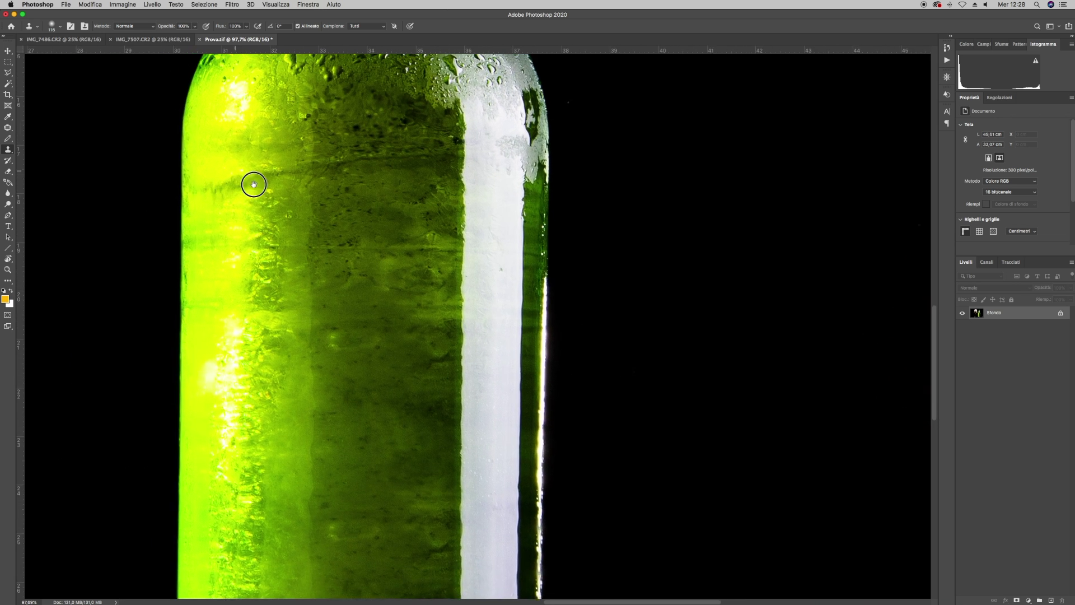
{"action": "left_click", "coordinate": [301, 171], "text": "alt"}
{"action": "left_click", "coordinate": [297, 151]}
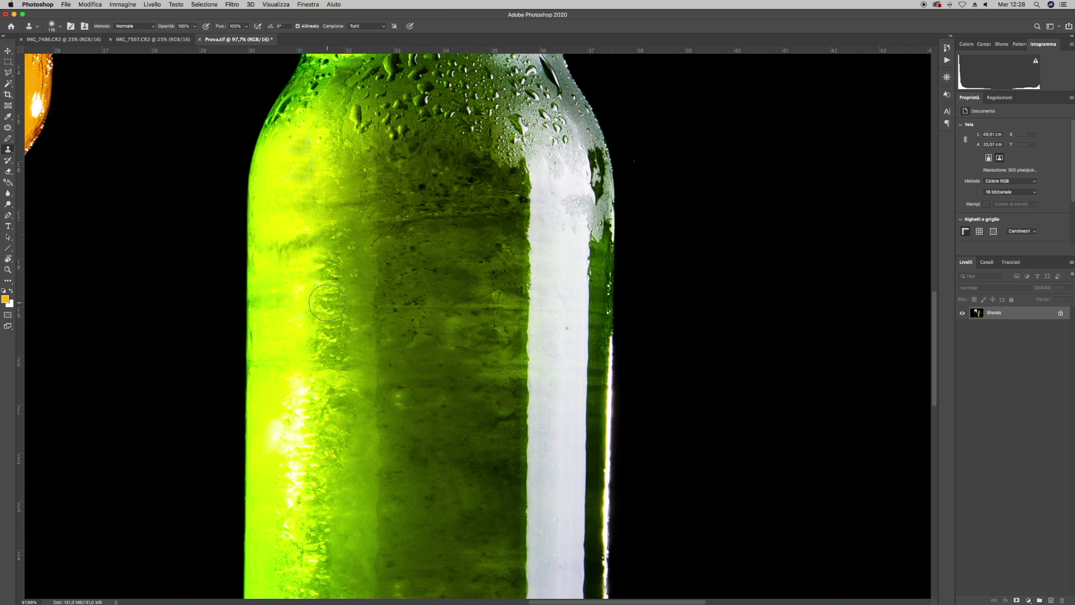
{"action": "key", "text": "super+0"}
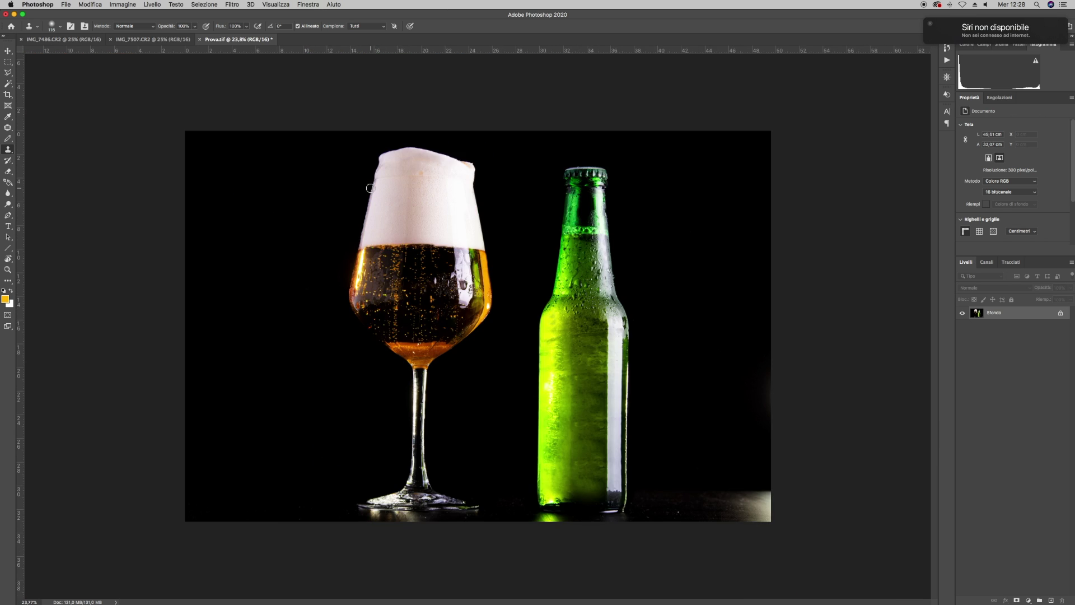
Dismiss a system notification, zoom in slightly, and return to the Clone Stamp
{"action": "left_click", "coordinate": [8, 51]}
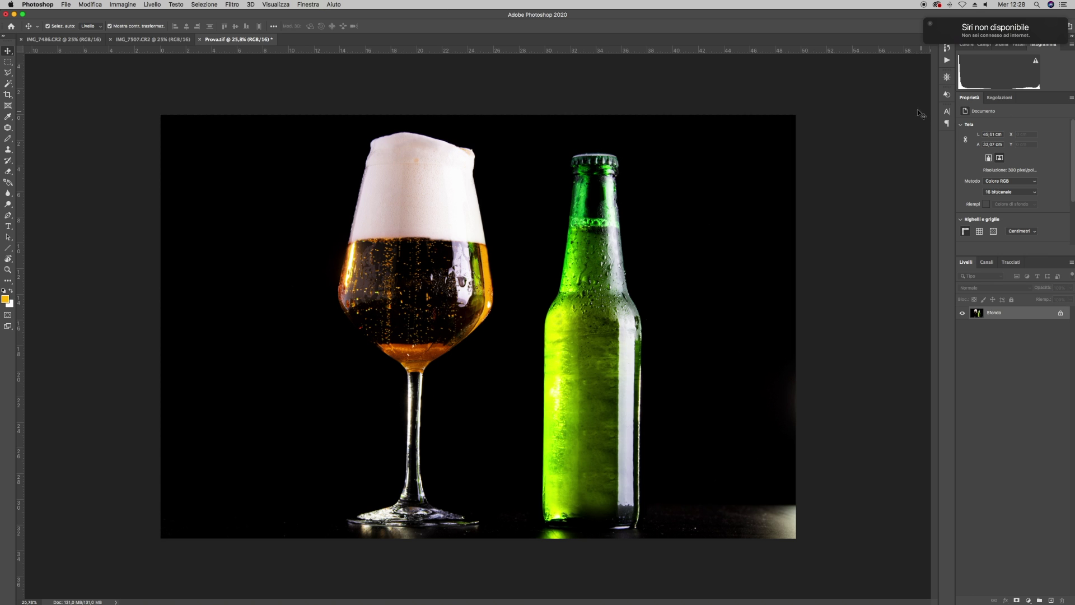
{"action": "left_click", "coordinate": [930, 25]}
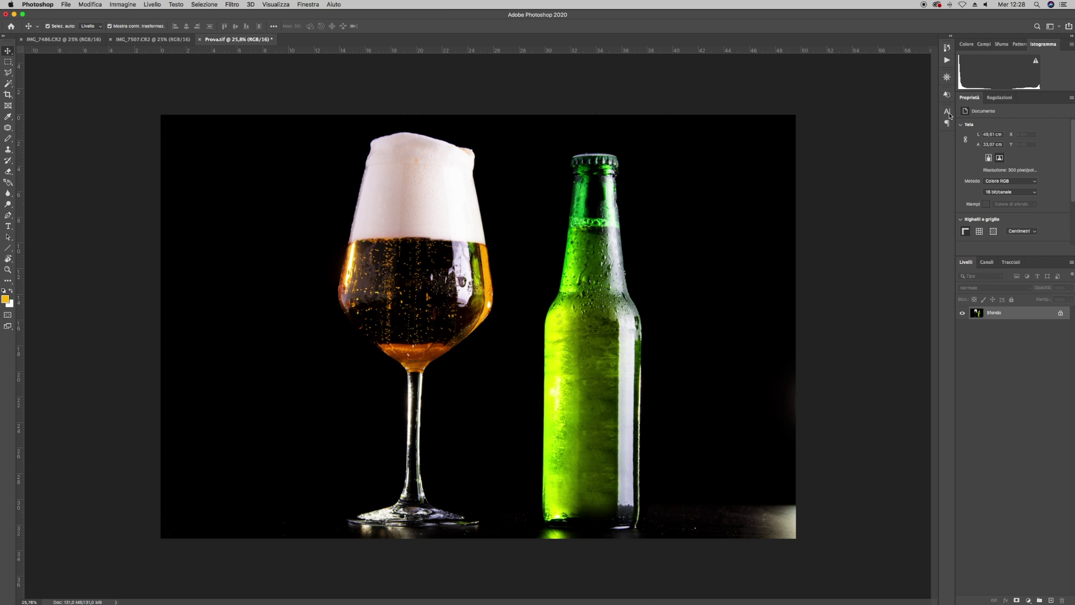
{"action": "key", "text": "super+plus"}
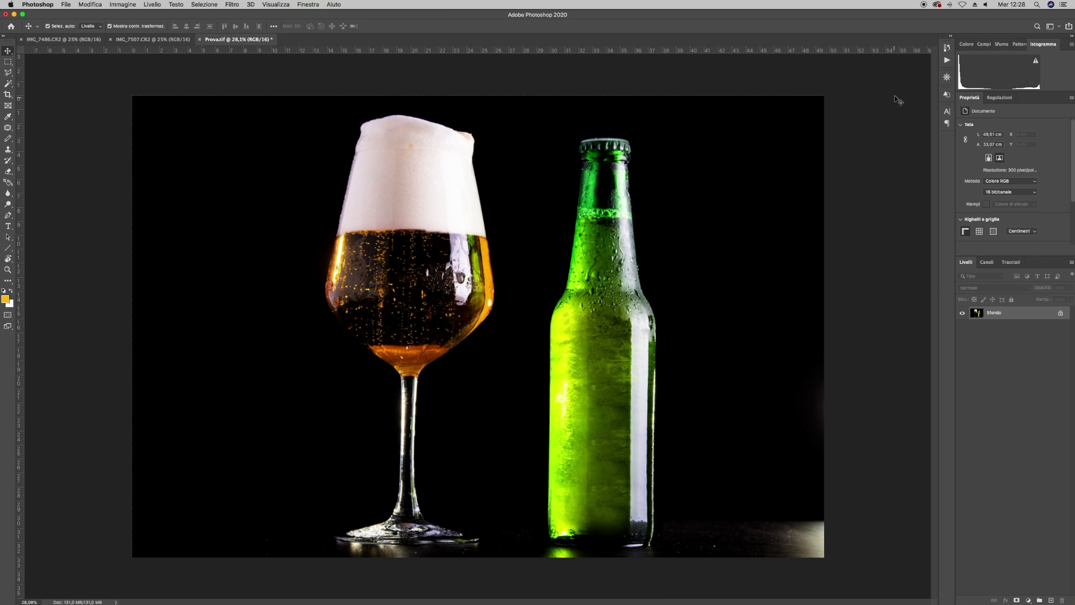
{"action": "left_click", "coordinate": [947, 50]}
{"action": "left_click", "coordinate": [947, 48]}
{"action": "left_click", "coordinate": [7, 173]}
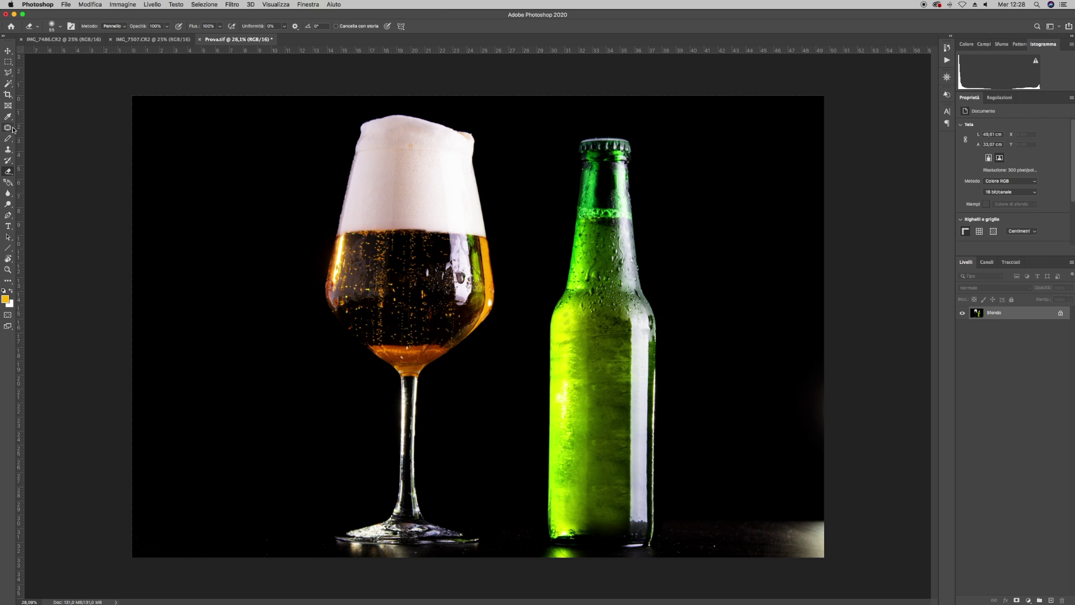
{"action": "left_click", "coordinate": [10, 151]}
{"action": "scroll", "coordinate": [731, 472], "scroll_direction": "up", "scroll_amount": 5}
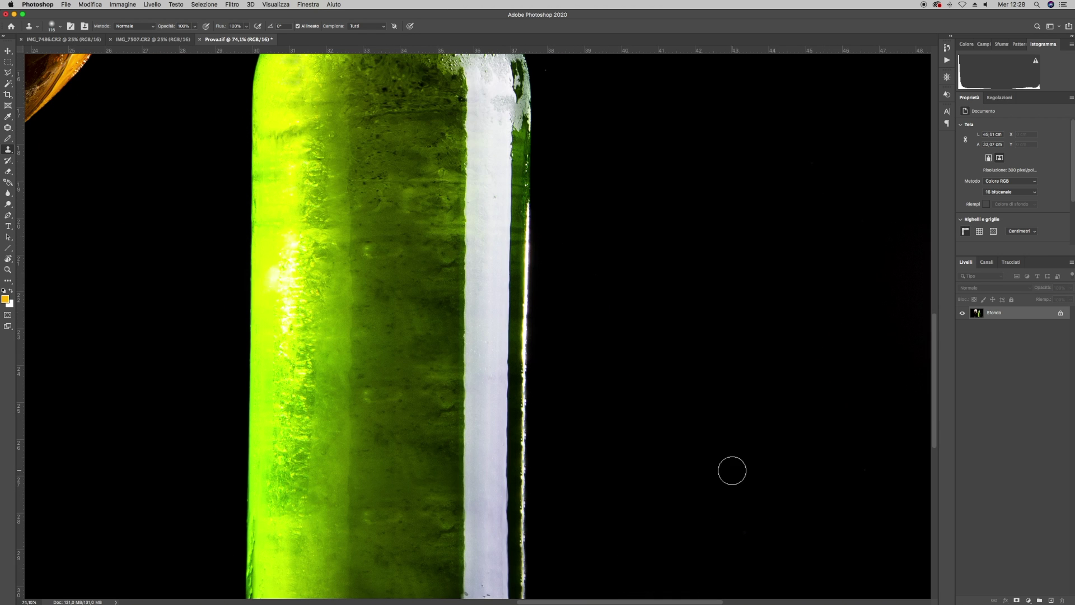
Raise the clone brush to 476 px and clone dark floor over the bright lower-right corner
{"action": "right_click", "coordinate": [693, 436]}
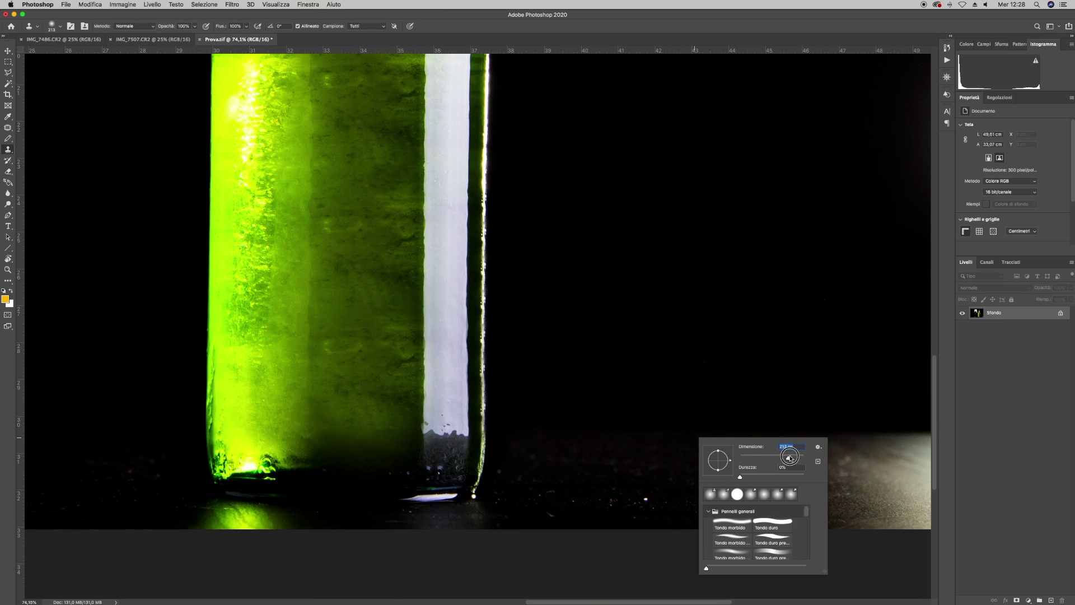
{"action": "left_click_drag", "start_coordinate": [798, 459], "coordinate": [896, 430]}
{"action": "left_click", "coordinate": [710, 427]}
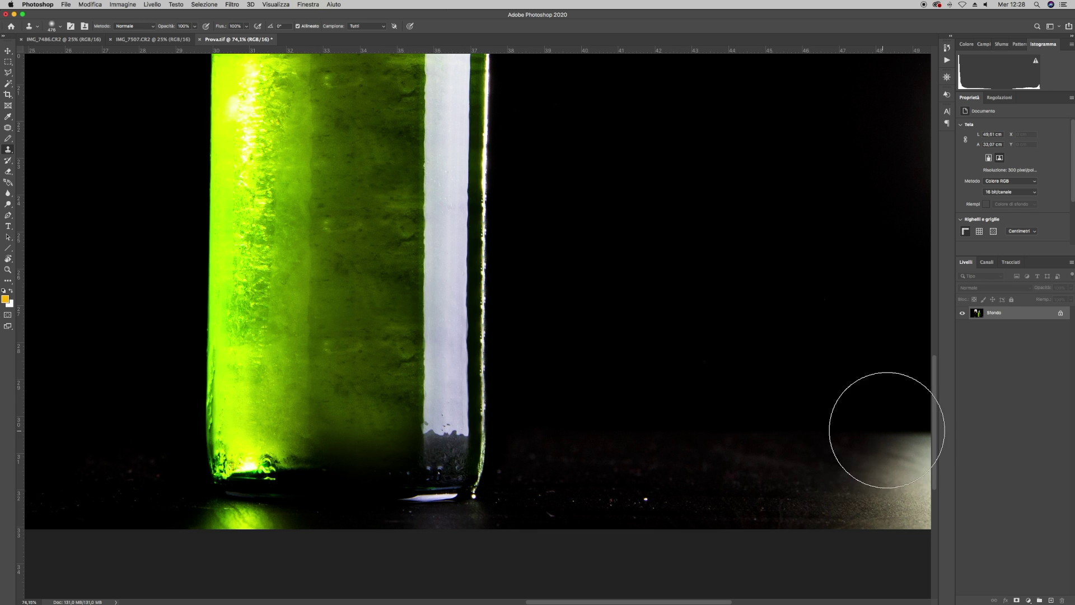
{"action": "scroll", "coordinate": [828, 420], "scroll_direction": "right", "scroll_amount": 3}
{"action": "scroll", "coordinate": [778, 408], "scroll_direction": "right", "scroll_amount": 3}
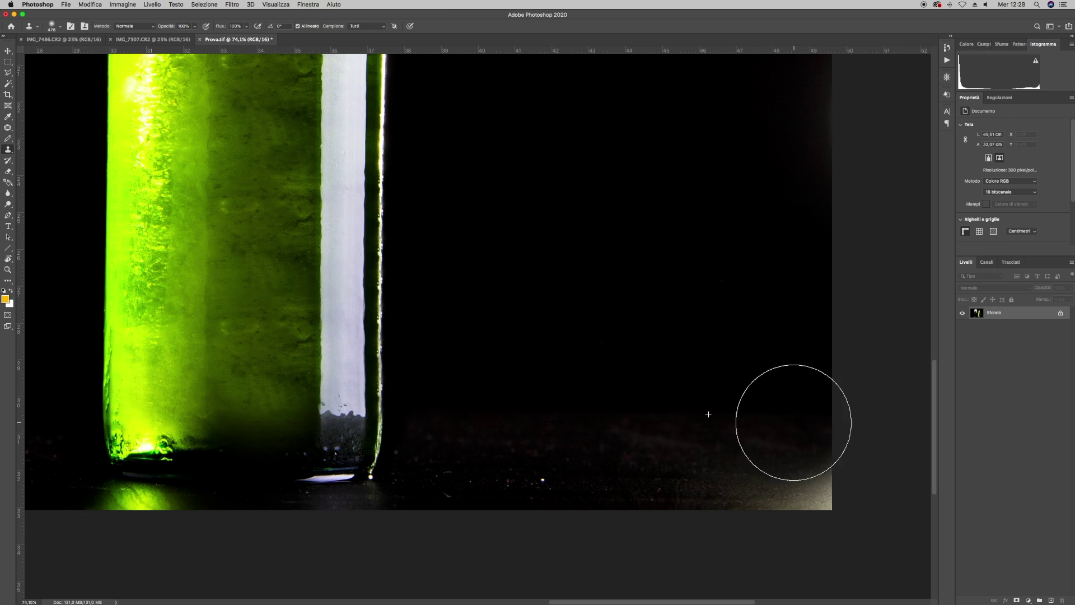
{"action": "left_click_drag", "start_coordinate": [692, 480], "coordinate": [809, 493]}
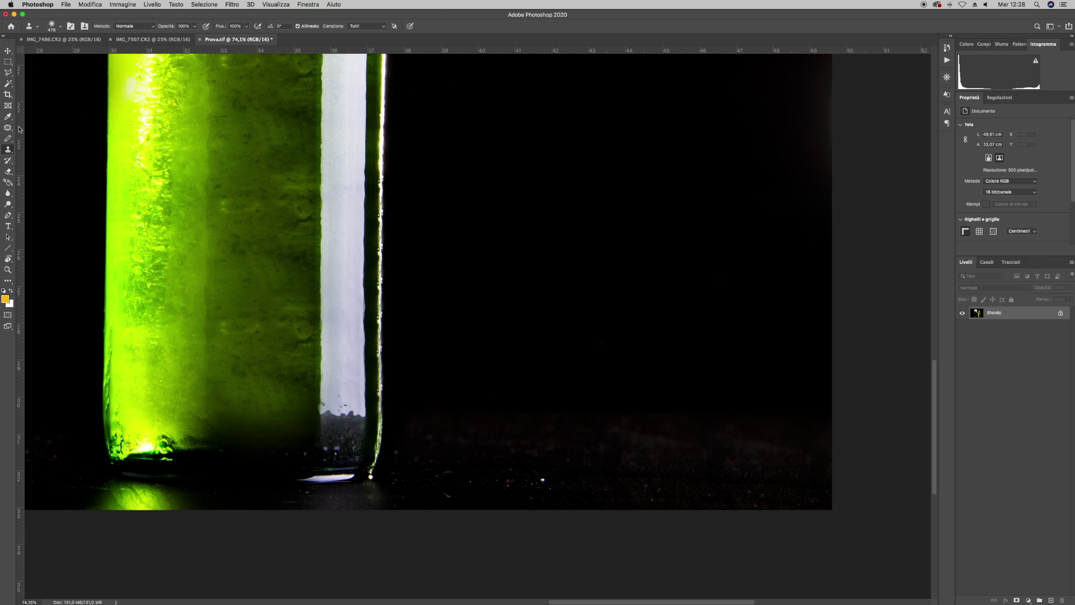
{"action": "scroll", "coordinate": [340, 254], "scroll_direction": "down", "scroll_amount": 5}
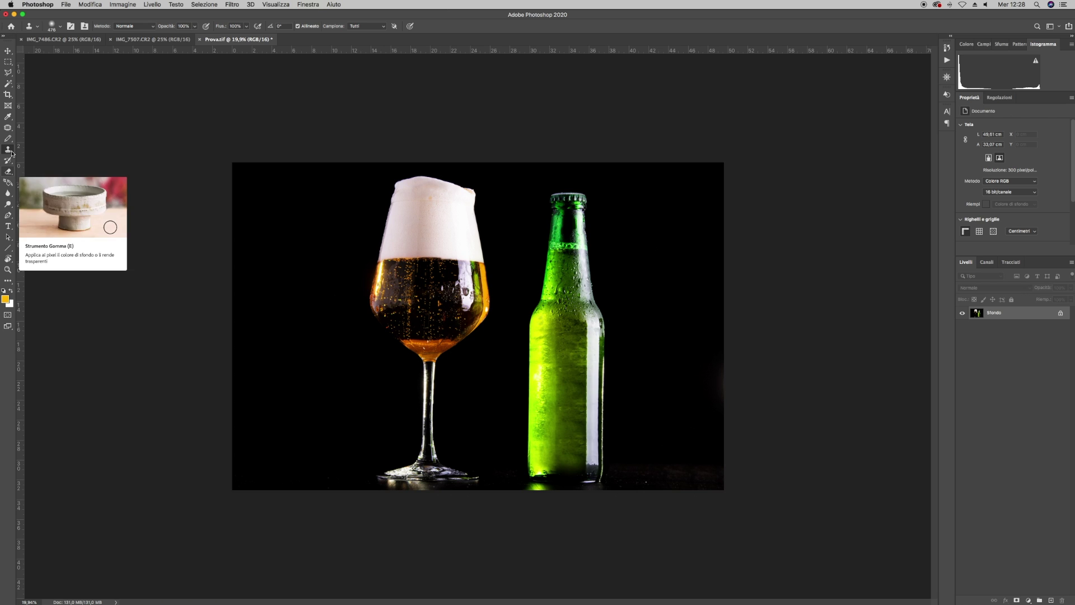
Paint a Camera Raw Adjustment Brush with Exposure -0.10 over the background near the bottle
{"action": "left_click", "coordinate": [8, 83]}
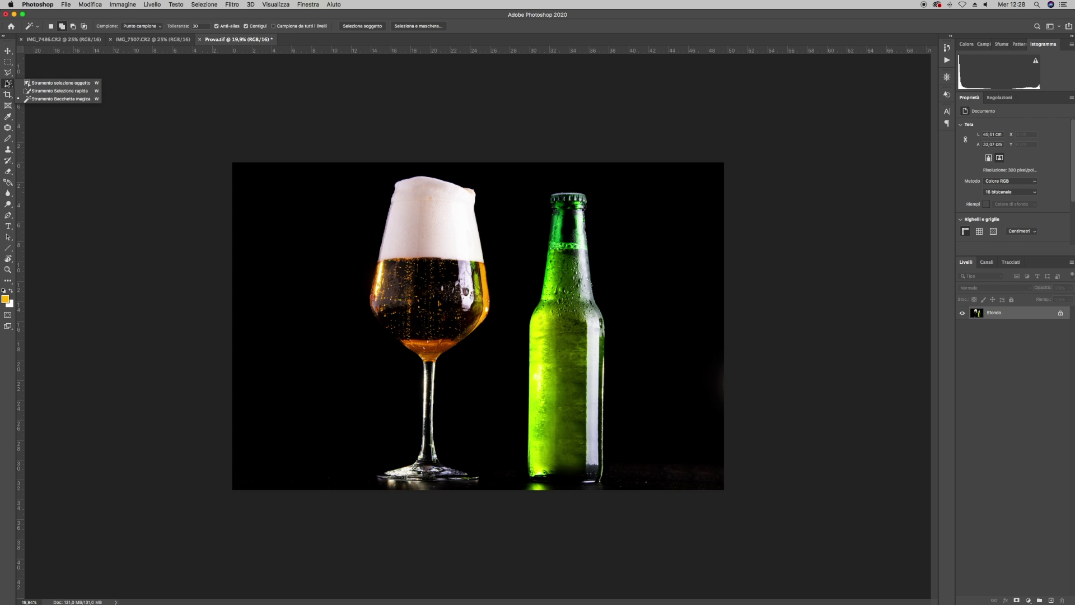
{"action": "left_click", "coordinate": [8, 95]}
{"action": "key", "text": "v"}
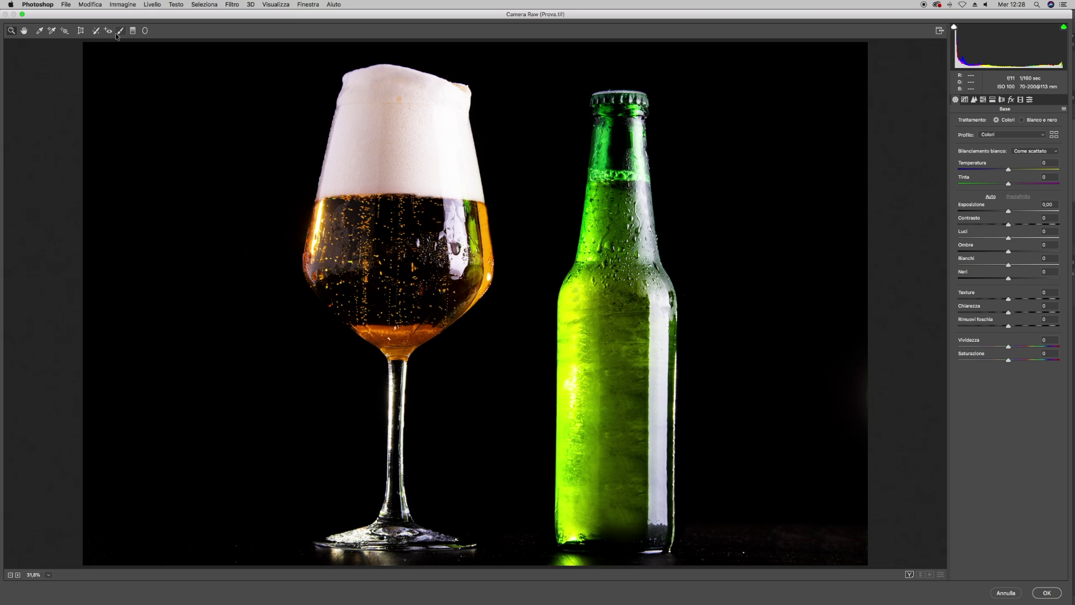
{"action": "left_click", "coordinate": [118, 32]}
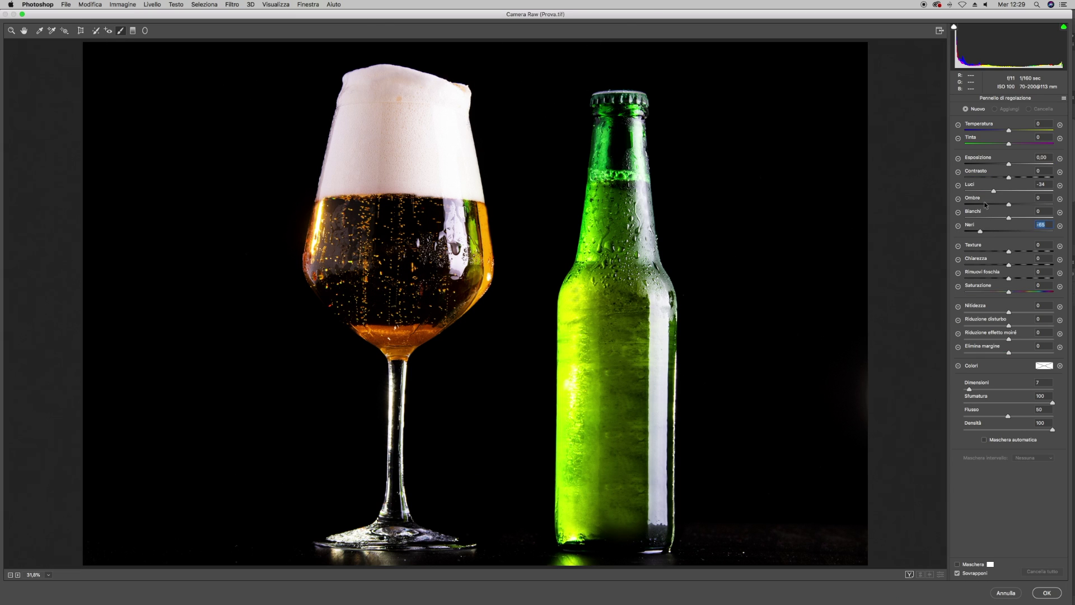
{"action": "left_click", "coordinate": [1008, 166]}
{"action": "left_click_drag", "start_coordinate": [142, 481], "coordinate": [270, 571]}
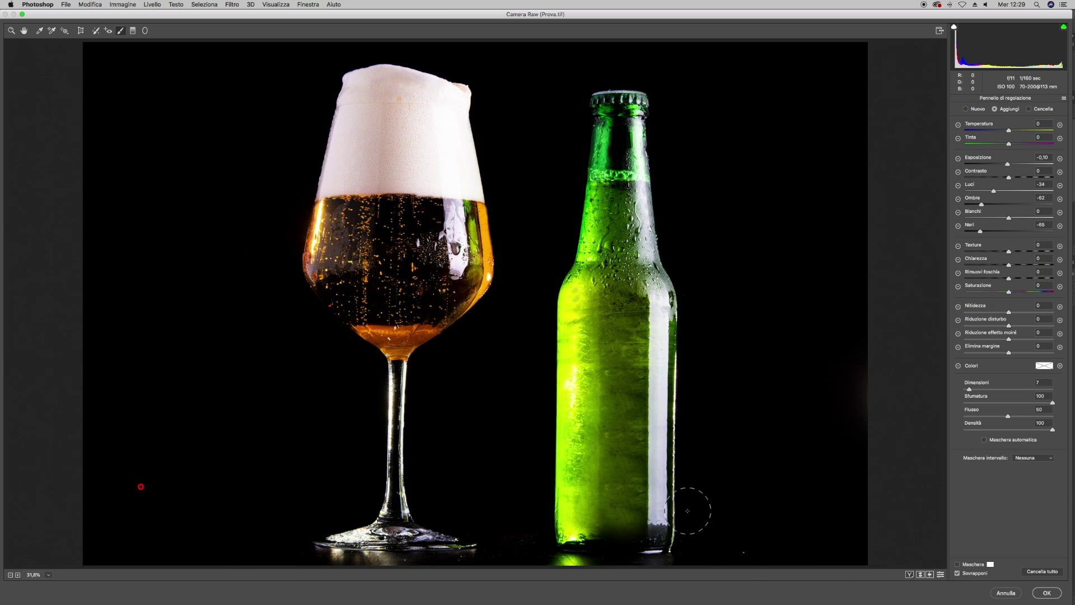
Zoom in, shrink the brush, and paint a new darkening adjustment right of the bottle
{"action": "key", "text": "super+plus"}
{"action": "key", "text": "super+plus"}
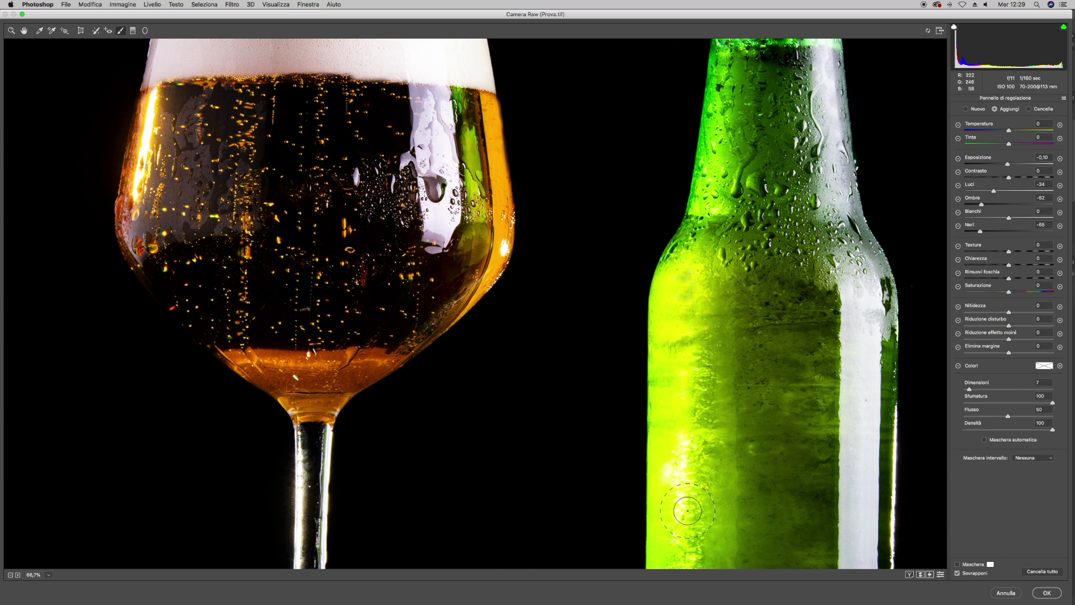
{"action": "scroll", "coordinate": [456, 499], "scroll_direction": "down", "scroll_amount": 5}
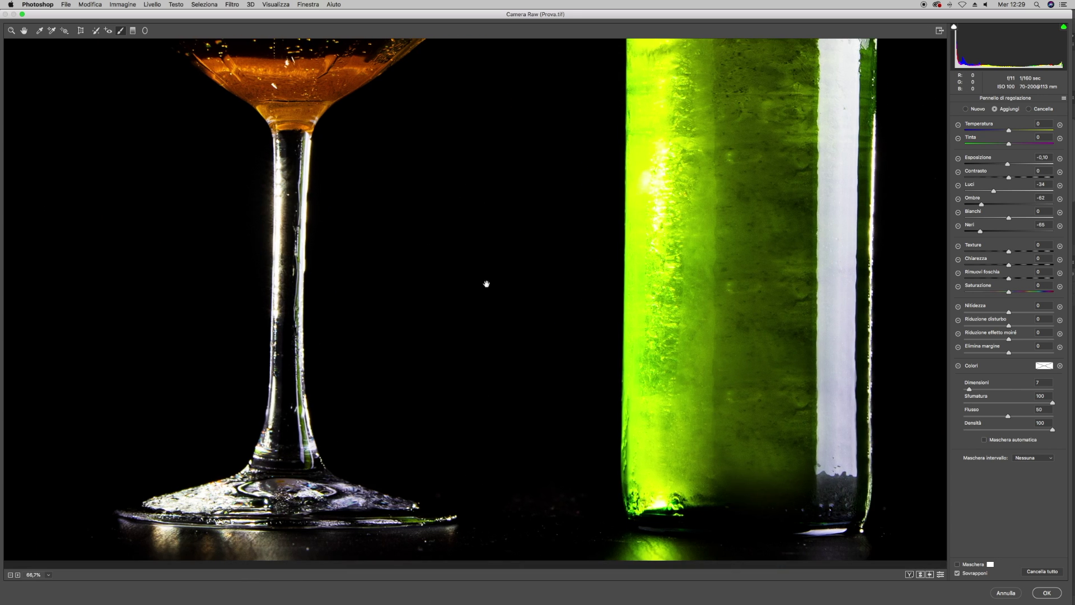
{"action": "key", "text": "bracketleft"}
{"action": "key", "text": "bracketleft"}
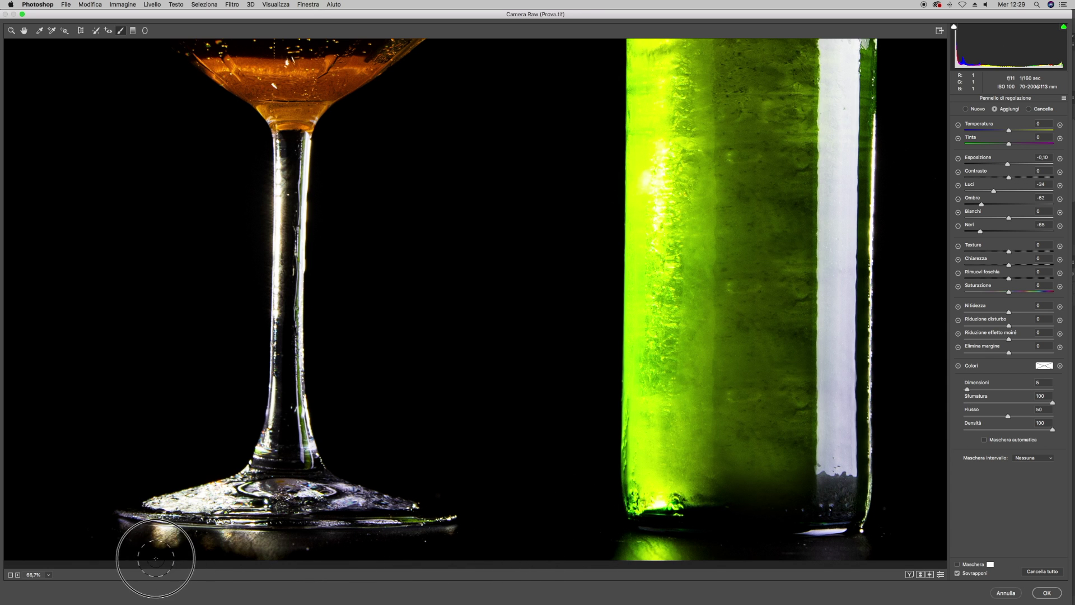
{"action": "left_click_drag", "start_coordinate": [189, 536], "coordinate": [293, 544]}
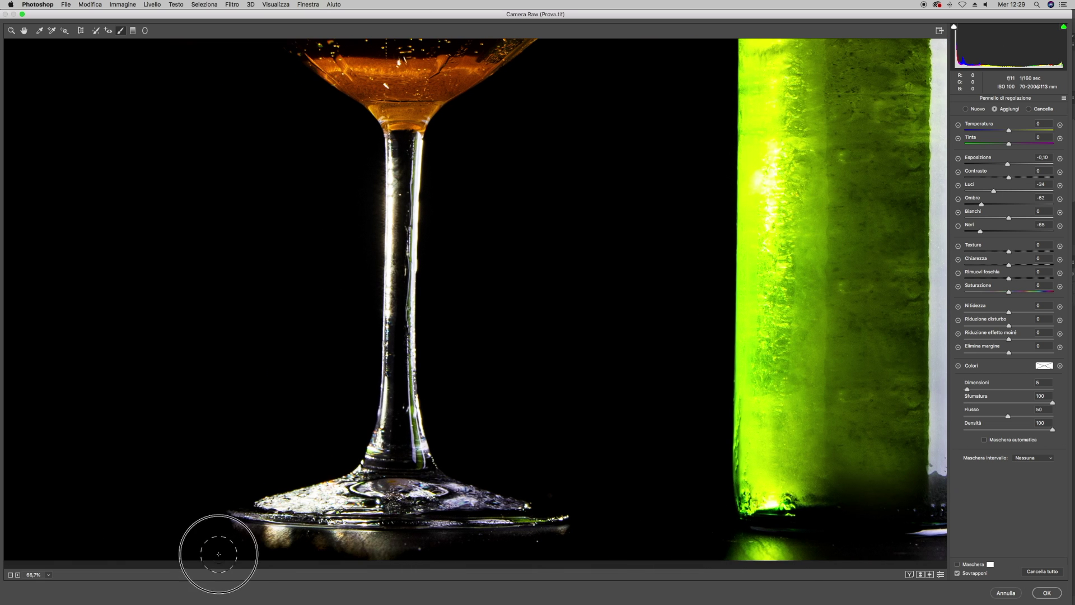
{"action": "left_click_drag", "start_coordinate": [732, 492], "coordinate": [280, 455]}
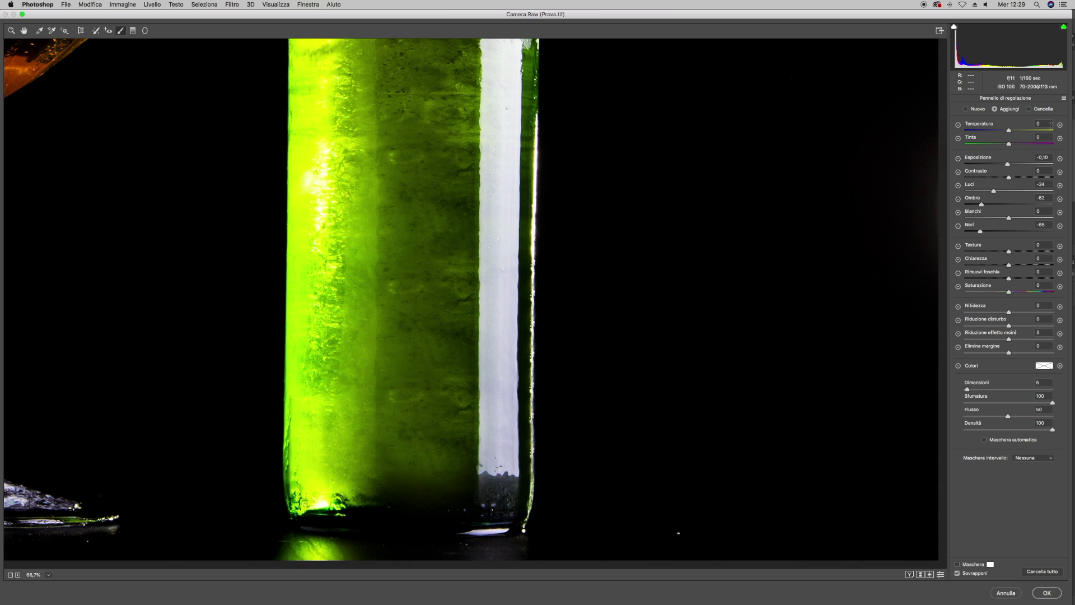
{"action": "left_click", "coordinate": [965, 109]}
{"action": "left_click", "coordinate": [692, 515]}
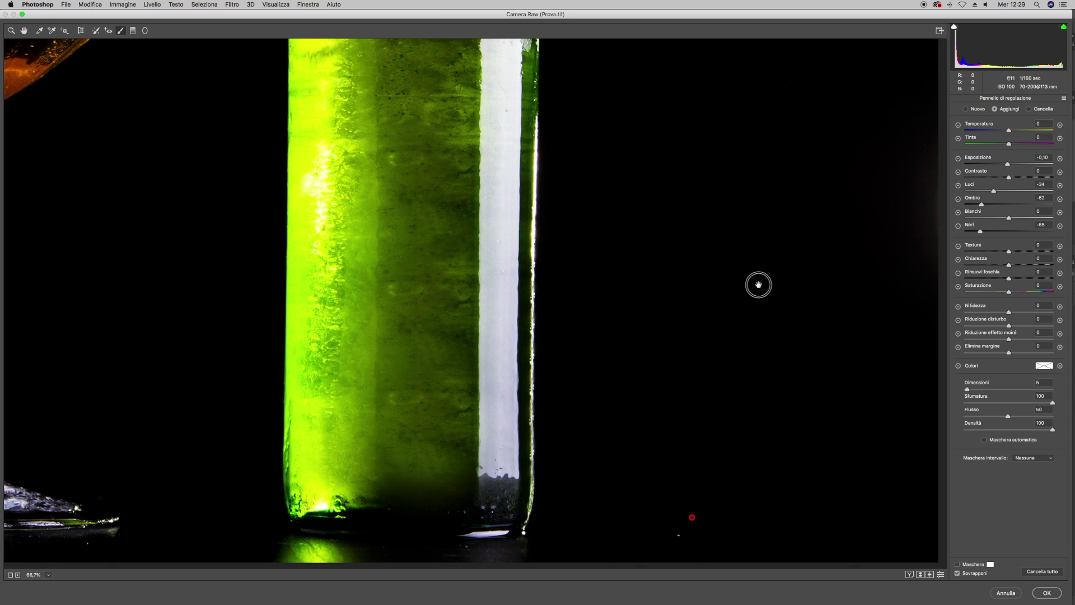
Zoom out to view the whole image and apply the Camera Raw adjustments
{"action": "scroll", "coordinate": [756, 283], "scroll_direction": "up", "scroll_amount": 5}
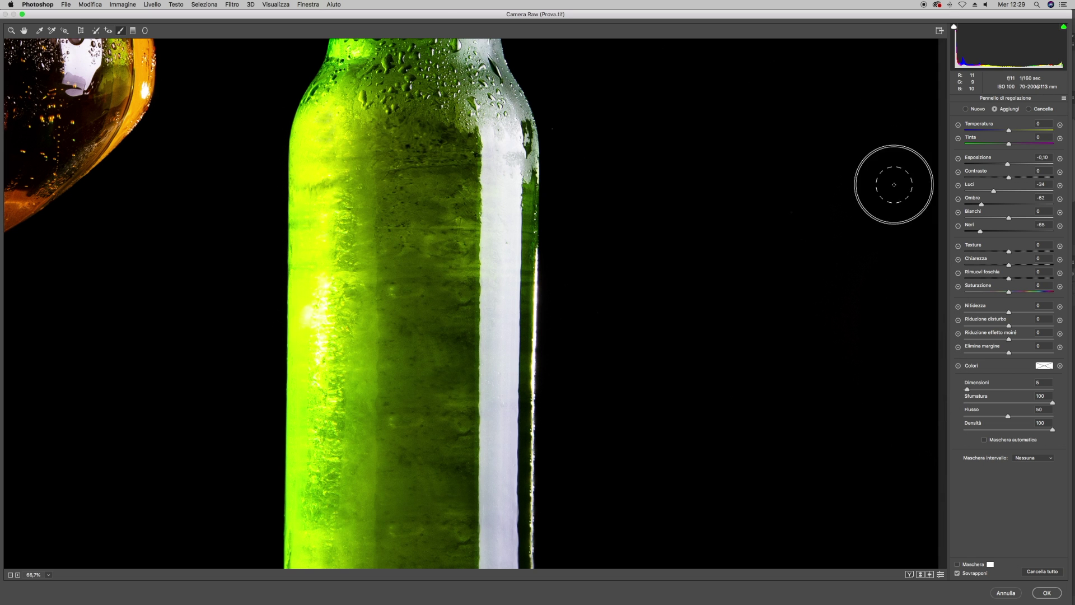
{"action": "scroll", "coordinate": [734, 414], "scroll_direction": "up", "scroll_amount": 5}
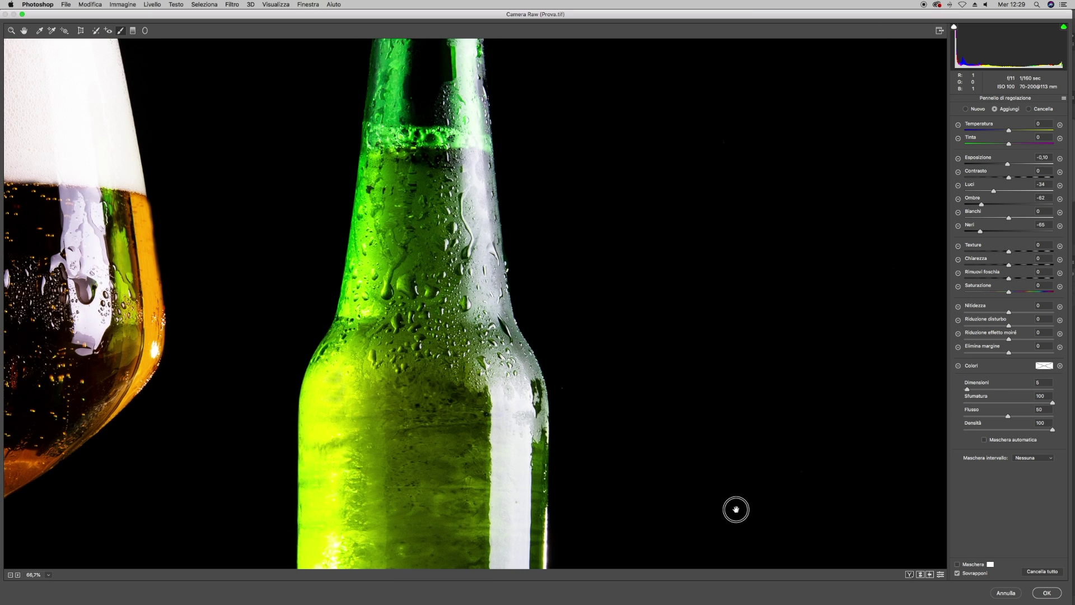
{"action": "scroll", "coordinate": [711, 532], "scroll_direction": "up", "scroll_amount": 5}
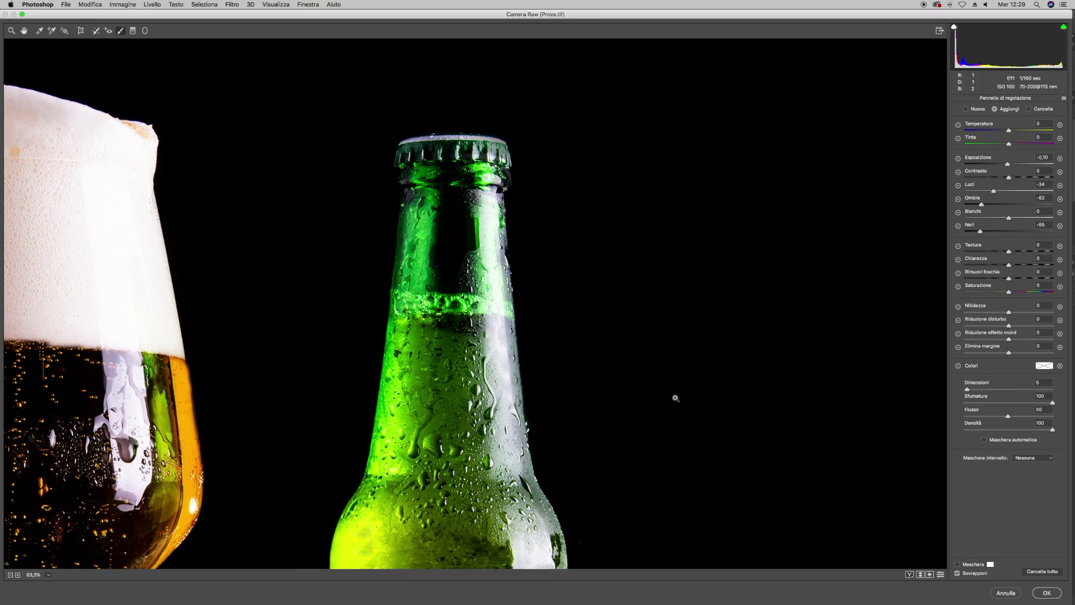
{"action": "key", "text": "super+0"}
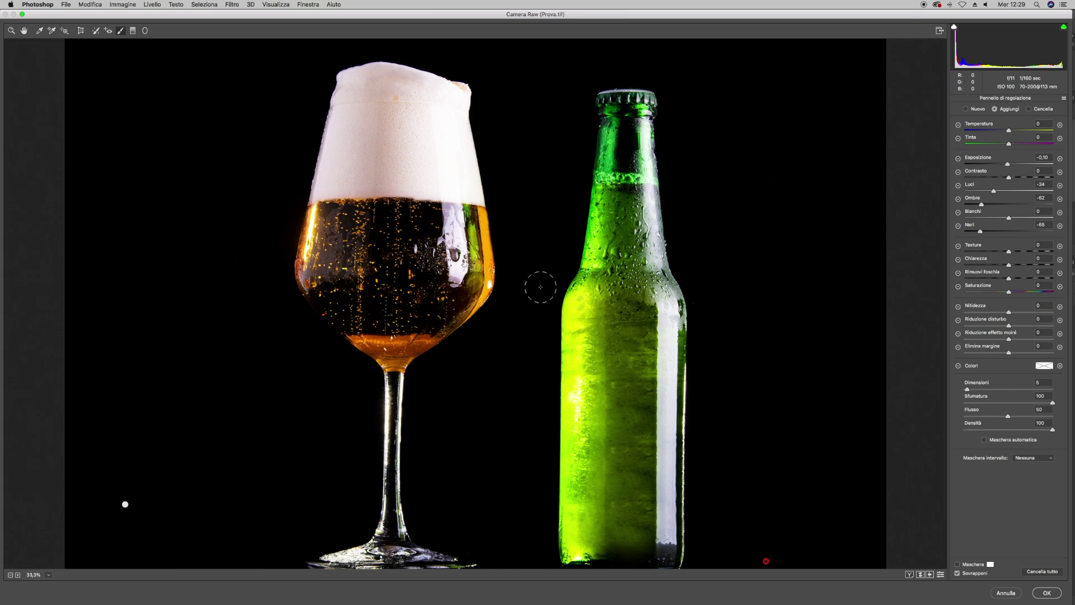
{"action": "key", "text": "super+minus"}
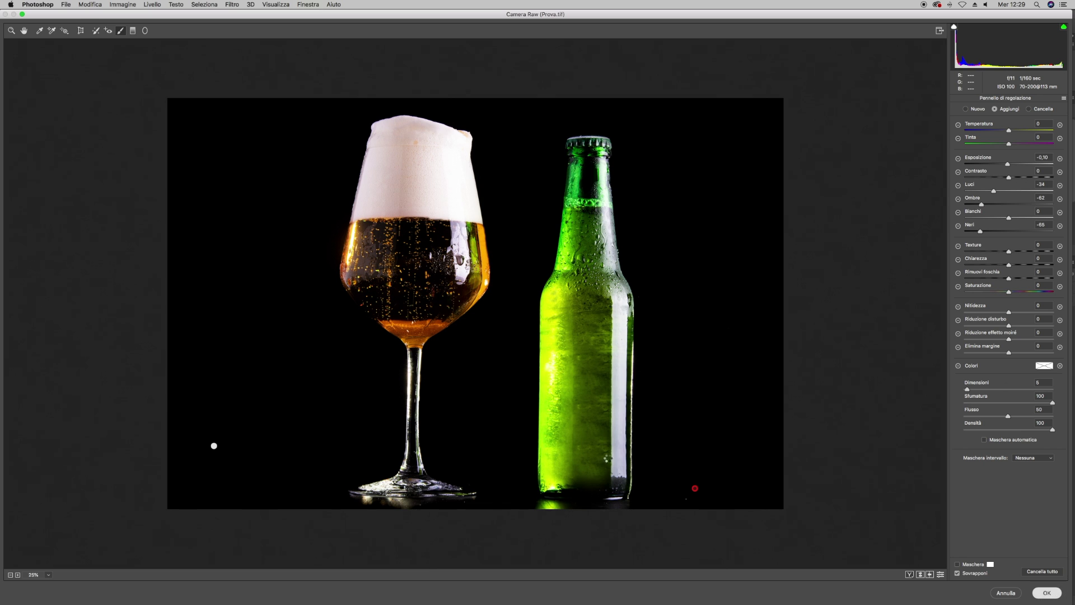
{"action": "key", "text": "Return"}
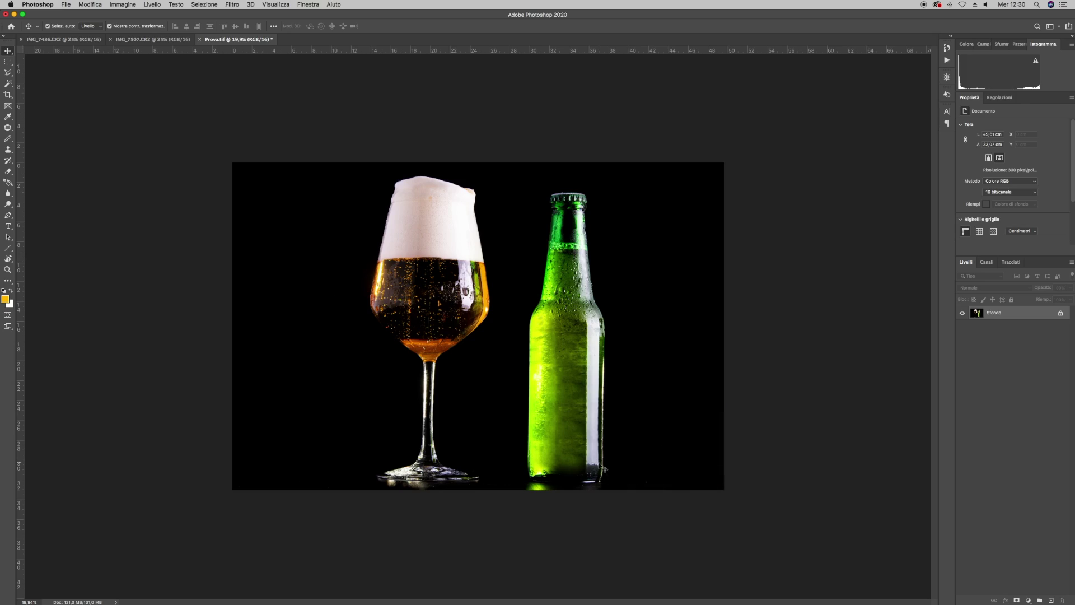
{"action": "left_click", "coordinate": [8, 127]}
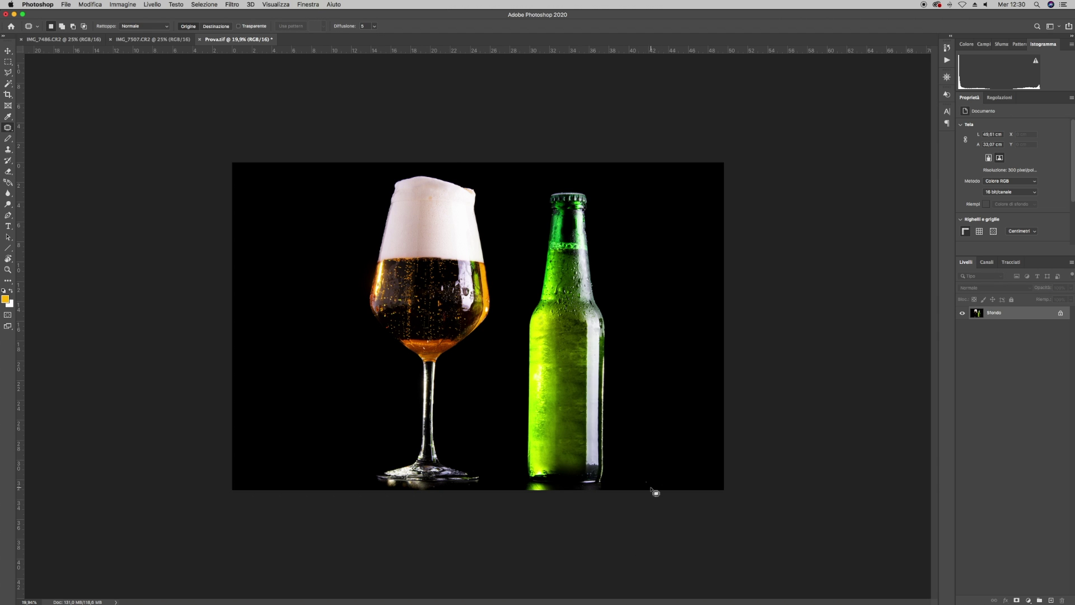
{"action": "scroll", "coordinate": [655, 492], "scroll_direction": "up", "scroll_amount": 5}
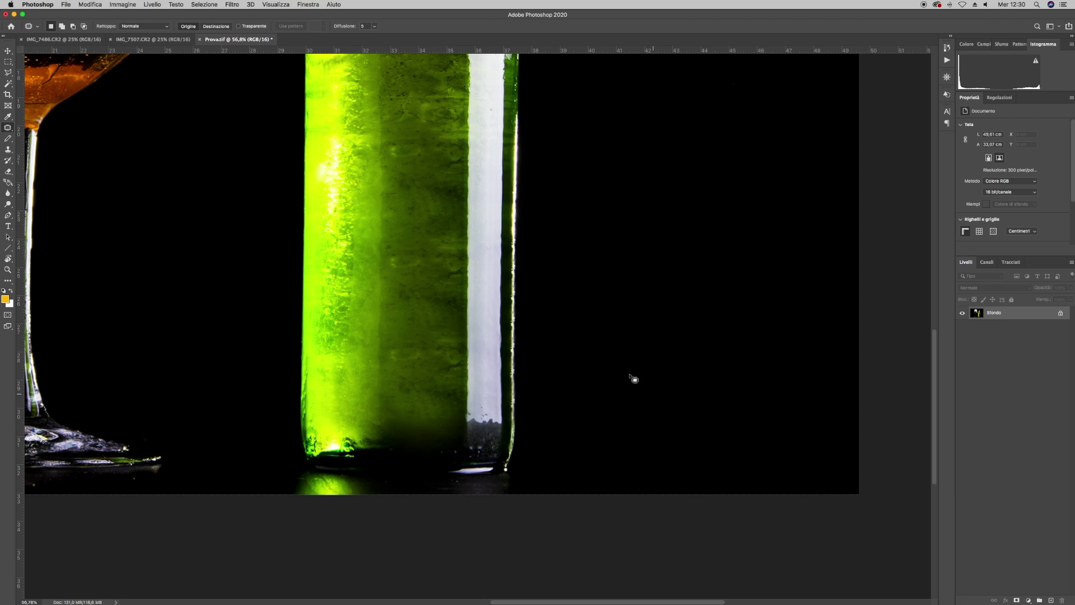
{"action": "scroll", "coordinate": [639, 384], "scroll_direction": "down", "scroll_amount": 6}
Reopen Camera Raw's Adjustment Brush with Shadows and Blacks reset, Exposure +0.70 and Clarity +40
{"action": "key", "text": "ctrl+shift+a"}
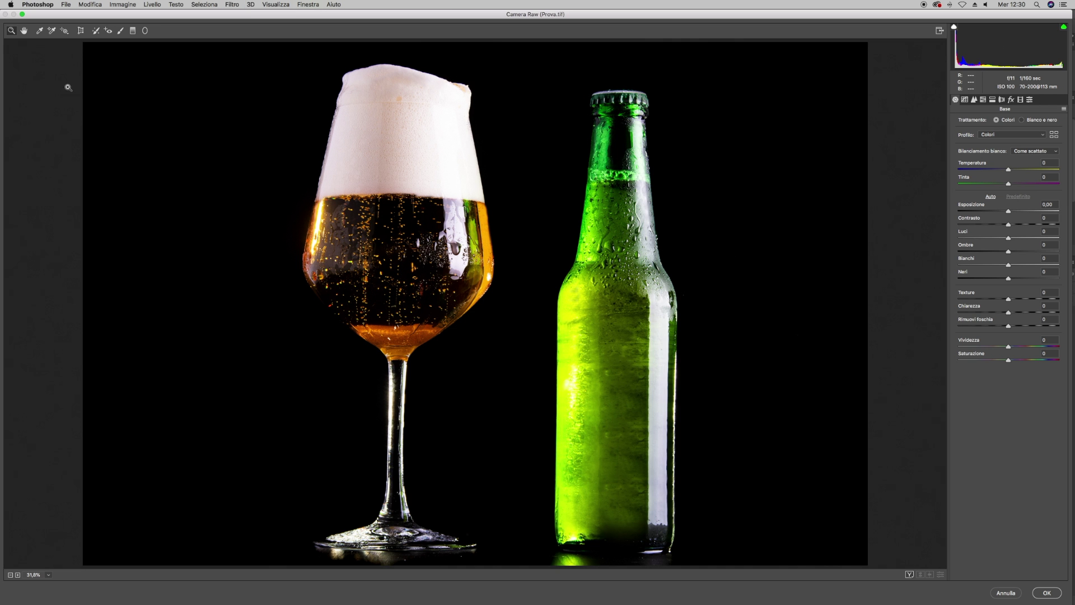
{"action": "left_click", "coordinate": [121, 31]}
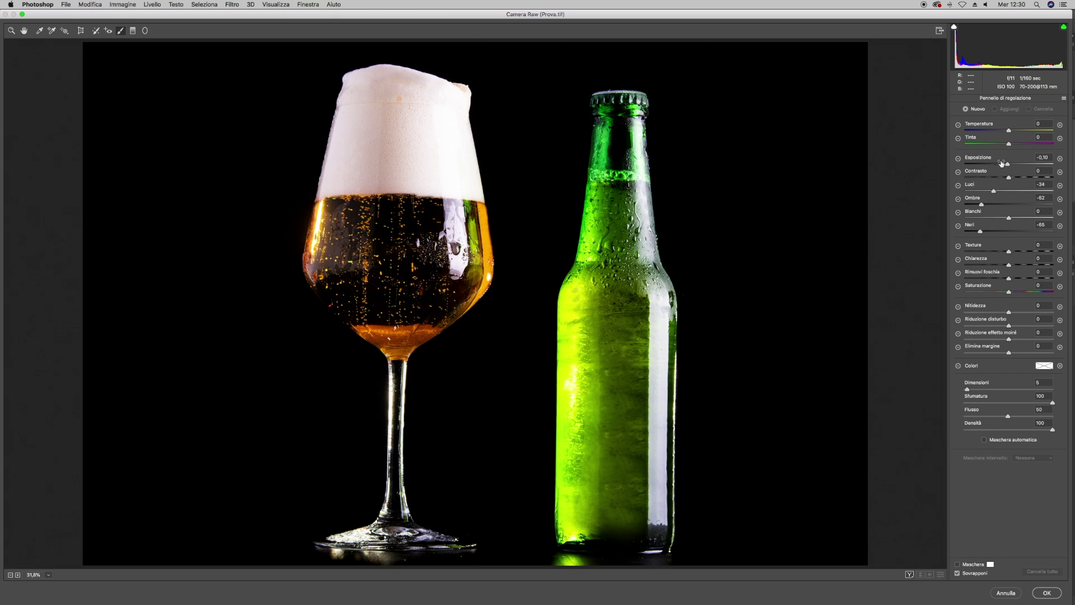
{"action": "double_click", "coordinate": [992, 206]}
{"action": "double_click", "coordinate": [981, 231]}
{"action": "left_click_drag", "start_coordinate": [1010, 163], "coordinate": [1015, 163]}
{"action": "left_click", "coordinate": [1027, 265]}
{"action": "left_click_drag", "start_coordinate": [1011, 164], "coordinate": [1016, 164]}
Paint the brush over the beer's left side, right part and lower bowl
{"action": "scroll", "coordinate": [342, 229], "scroll_direction": "up", "scroll_amount": 2}
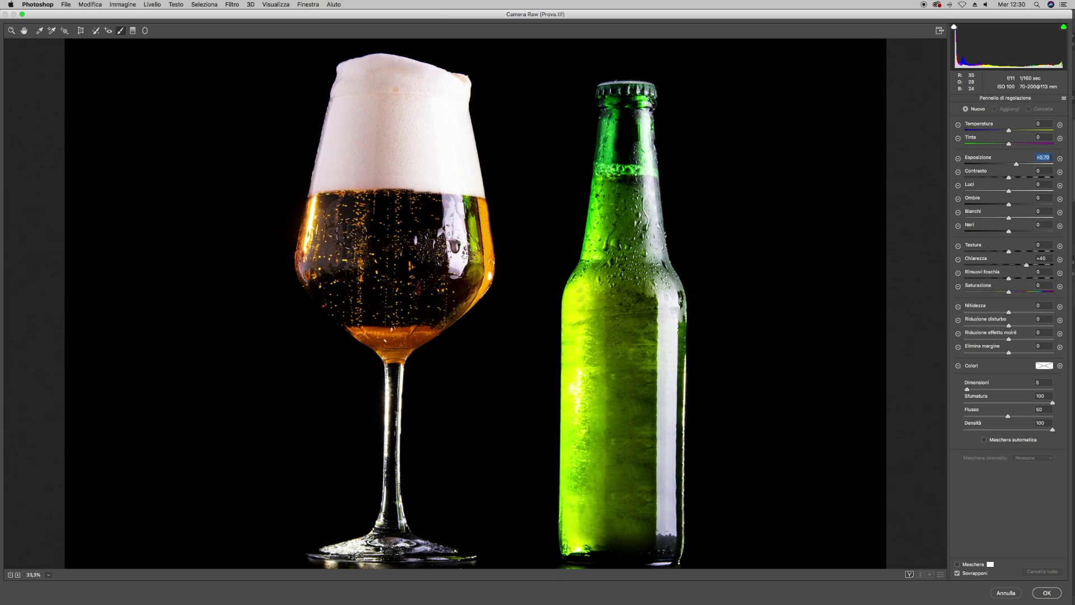
{"action": "scroll", "coordinate": [336, 226], "scroll_direction": "up", "scroll_amount": 2}
{"action": "scroll", "coordinate": [325, 224], "scroll_direction": "up", "scroll_amount": 2}
{"action": "scroll", "coordinate": [309, 222], "scroll_direction": "up", "scroll_amount": 2}
{"action": "scroll", "coordinate": [310, 221], "scroll_direction": "up", "scroll_amount": 1}
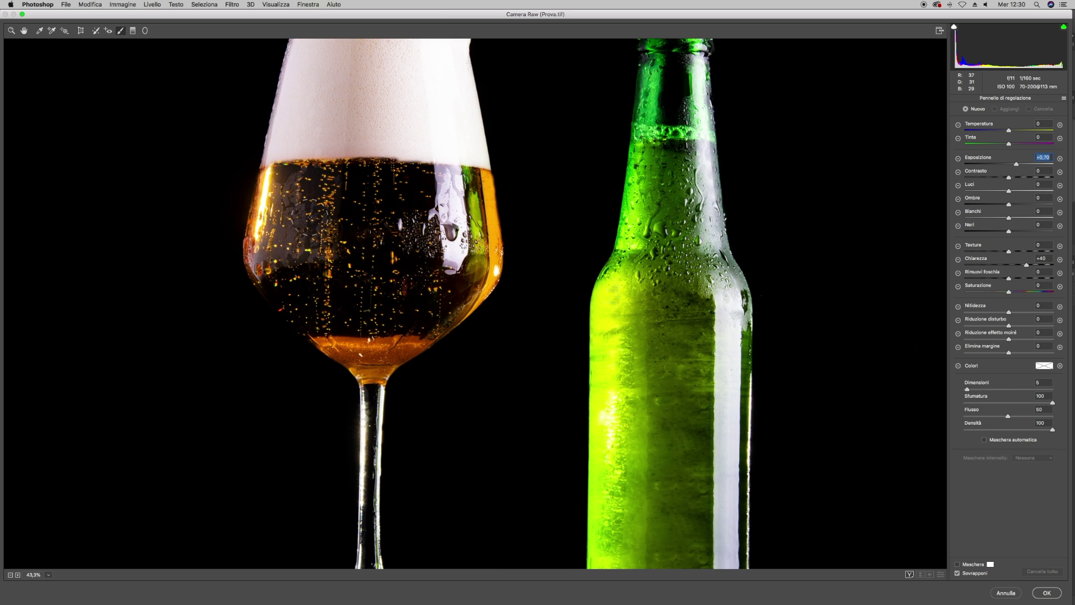
{"action": "left_click_drag", "start_coordinate": [269, 192], "coordinate": [275, 213]}
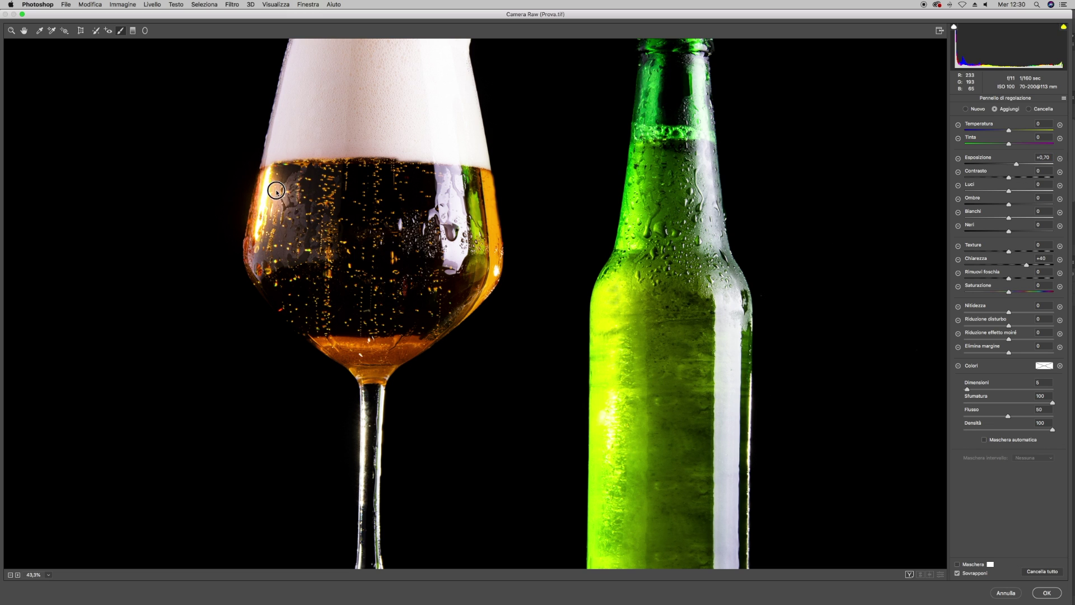
{"action": "mouse_move", "coordinate": [444, 192]}
{"action": "left_mouse_down"}
{"action": "mouse_move", "coordinate": [358, 209]}
{"action": "mouse_move", "coordinate": [308, 278]}
{"action": "left_mouse_up"}
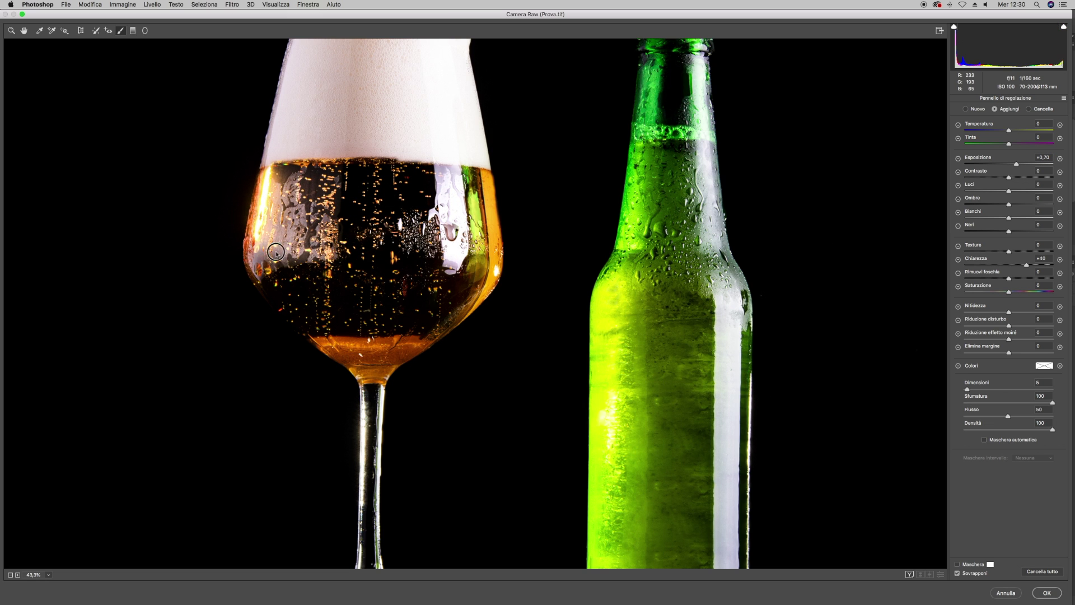
{"action": "mouse_move", "coordinate": [322, 336]}
{"action": "left_mouse_down"}
{"action": "mouse_move", "coordinate": [452, 301]}
{"action": "mouse_move", "coordinate": [476, 240]}
{"action": "mouse_move", "coordinate": [468, 192]}
{"action": "mouse_move", "coordinate": [459, 265]}
{"action": "mouse_move", "coordinate": [420, 305]}
{"action": "mouse_move", "coordinate": [400, 238]}
{"action": "mouse_move", "coordinate": [357, 285]}
{"action": "mouse_move", "coordinate": [309, 219]}
{"action": "mouse_move", "coordinate": [360, 180]}
{"action": "mouse_move", "coordinate": [324, 173]}
{"action": "mouse_move", "coordinate": [433, 186]}
{"action": "mouse_move", "coordinate": [338, 244]}
{"action": "mouse_move", "coordinate": [306, 190]}
{"action": "mouse_move", "coordinate": [280, 263]}
{"action": "mouse_move", "coordinate": [300, 301]}
{"action": "mouse_move", "coordinate": [276, 264]}
{"action": "mouse_move", "coordinate": [281, 211]}
{"action": "mouse_move", "coordinate": [334, 180]}
{"action": "mouse_move", "coordinate": [390, 184]}
{"action": "left_mouse_up"}
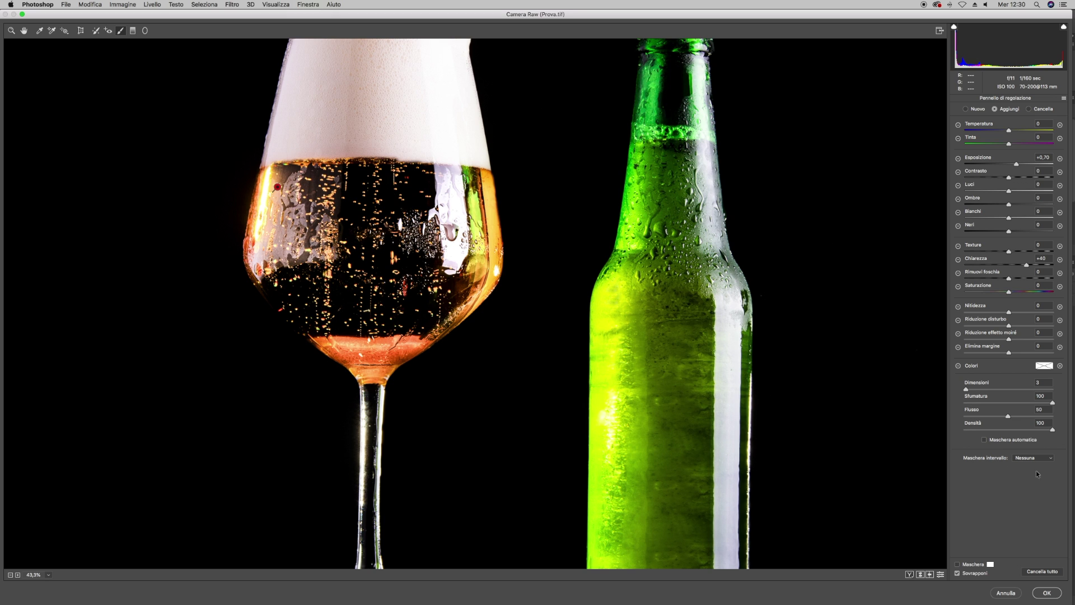
With the mask shown, extend the brushed area along the beer's top and left edge
{"action": "left_click", "coordinate": [957, 564]}
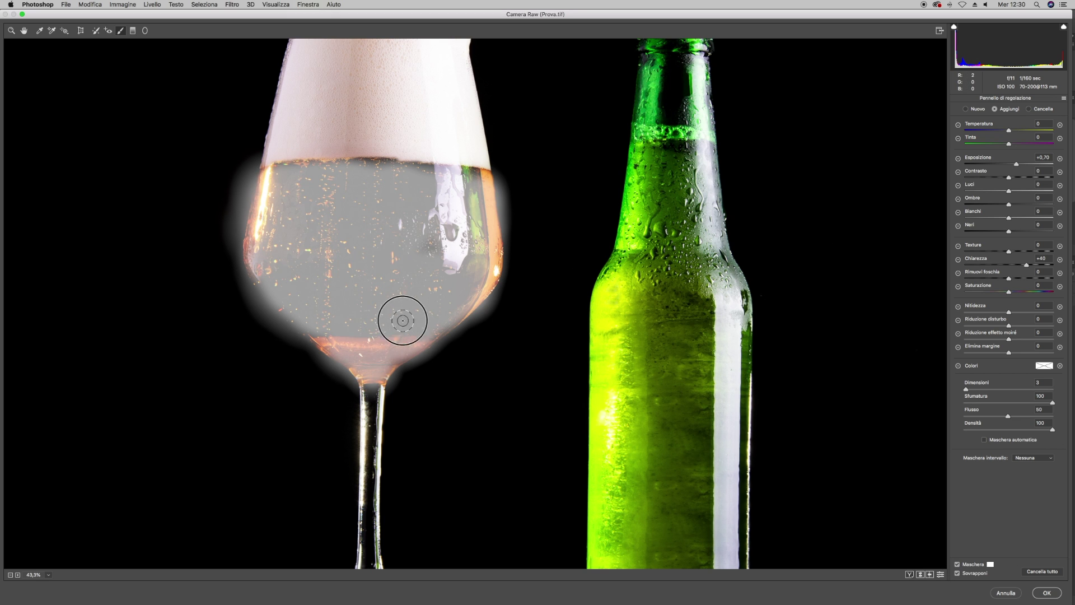
{"action": "left_click_drag", "start_coordinate": [415, 172], "coordinate": [325, 316]}
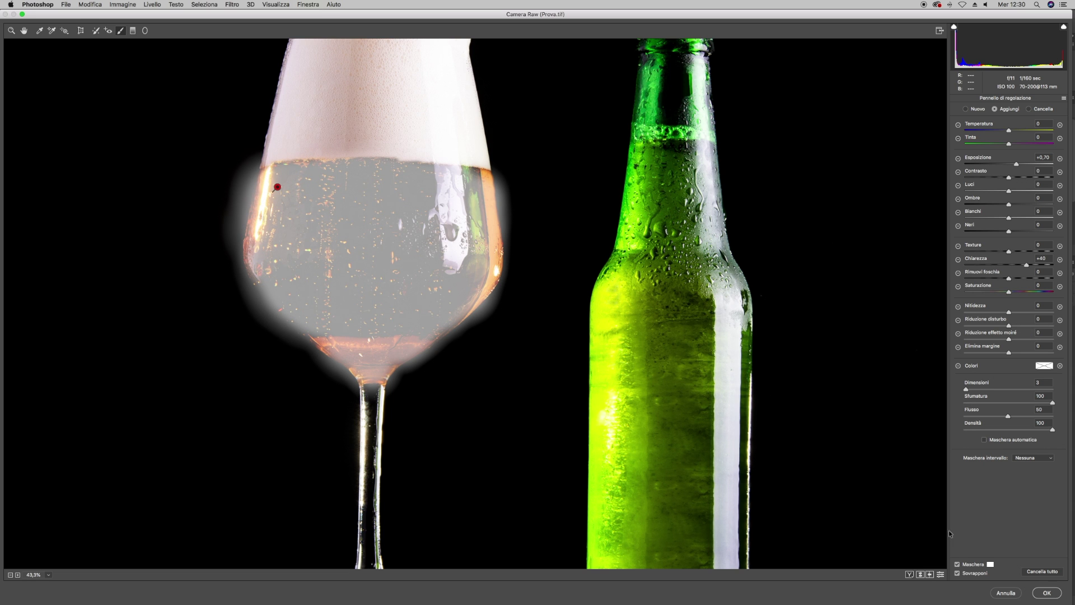
{"action": "left_click", "coordinate": [957, 564]}
Retune the beer brush to Saturation +17, Exposure +0.40, Temperature +28 and apply it
{"action": "mouse_move", "coordinate": [1009, 292]}
{"action": "left_mouse_down"}
{"action": "mouse_move", "coordinate": [1013, 266]}
{"action": "mouse_move", "coordinate": [1042, 292]}
{"action": "left_mouse_up"}
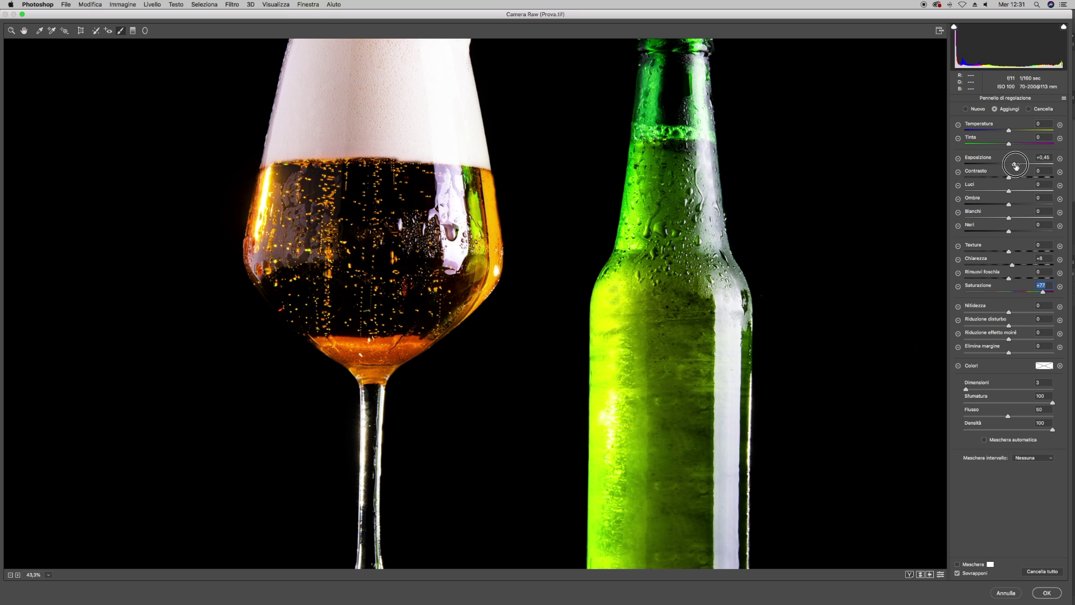
{"action": "left_click_drag", "start_coordinate": [1017, 165], "coordinate": [1019, 177]}
{"action": "left_click_drag", "start_coordinate": [1007, 129], "coordinate": [1021, 130]}
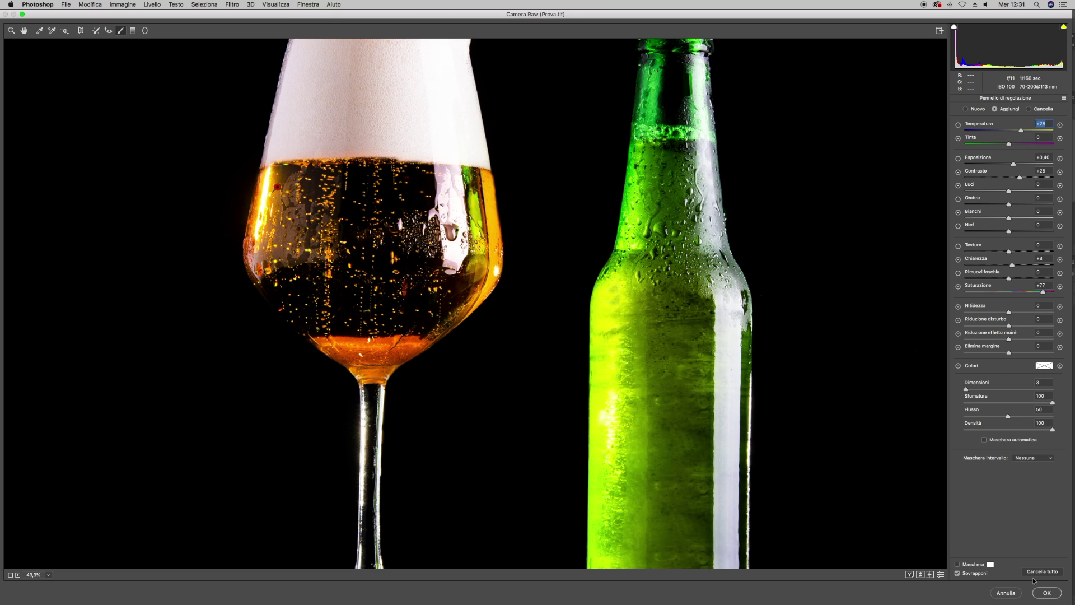
{"action": "left_click", "coordinate": [1049, 597]}
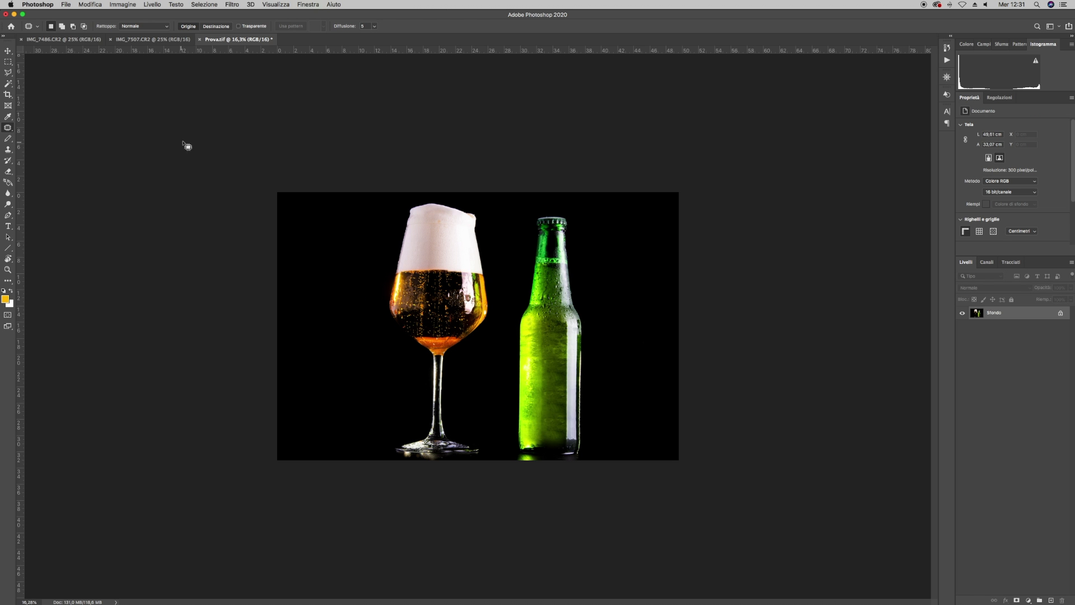
Crop with the Rapporto ratio preset, adjusting the left and right edges to about 45.5 × 33 cm
{"action": "left_click", "coordinate": [8, 94]}
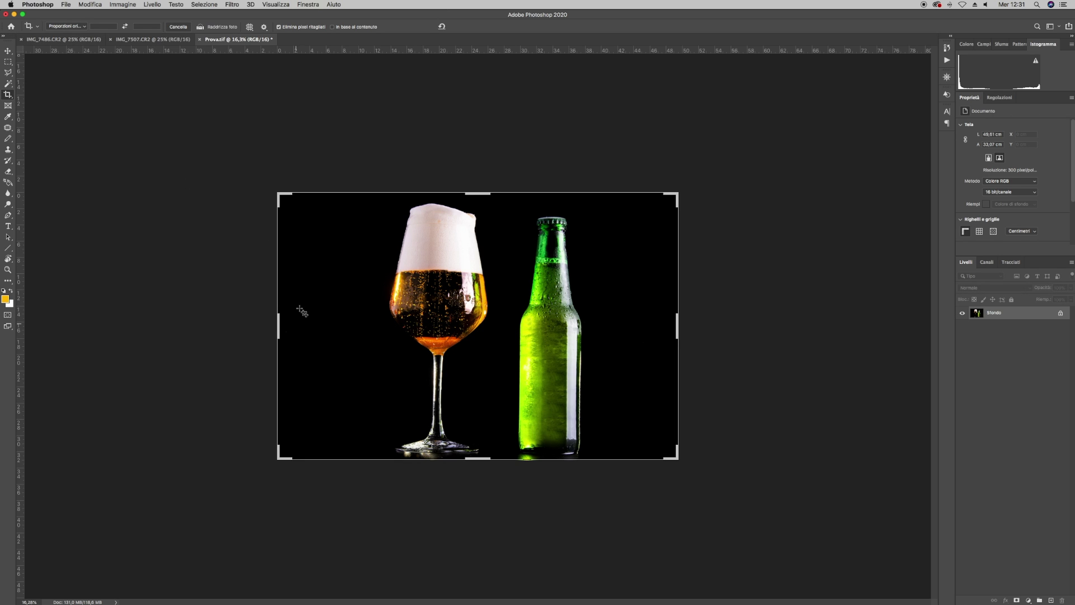
{"action": "left_click", "coordinate": [71, 25]}
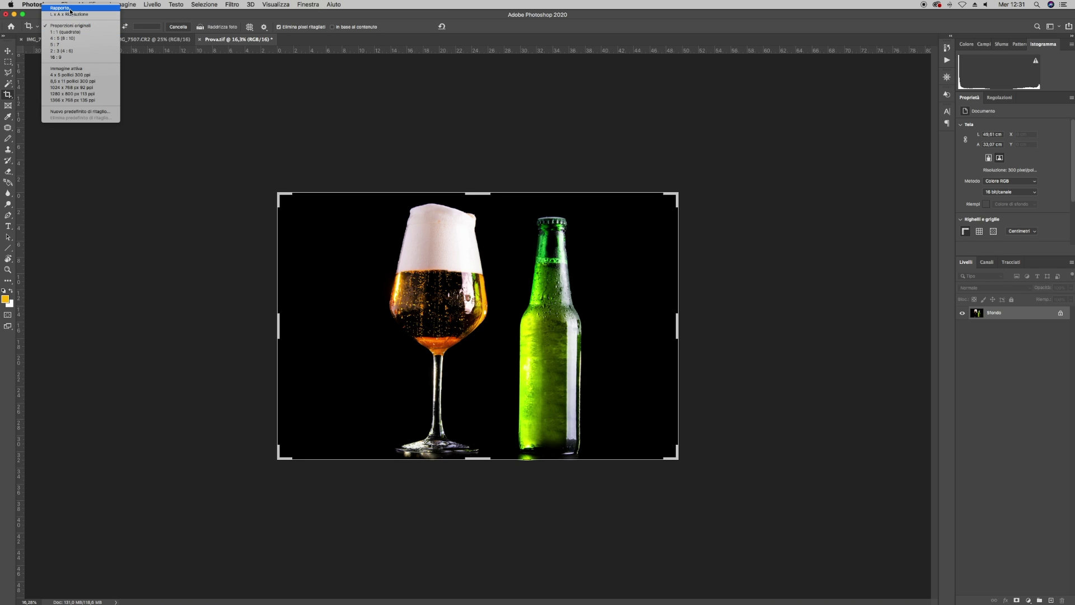
{"action": "left_click", "coordinate": [65, 31]}
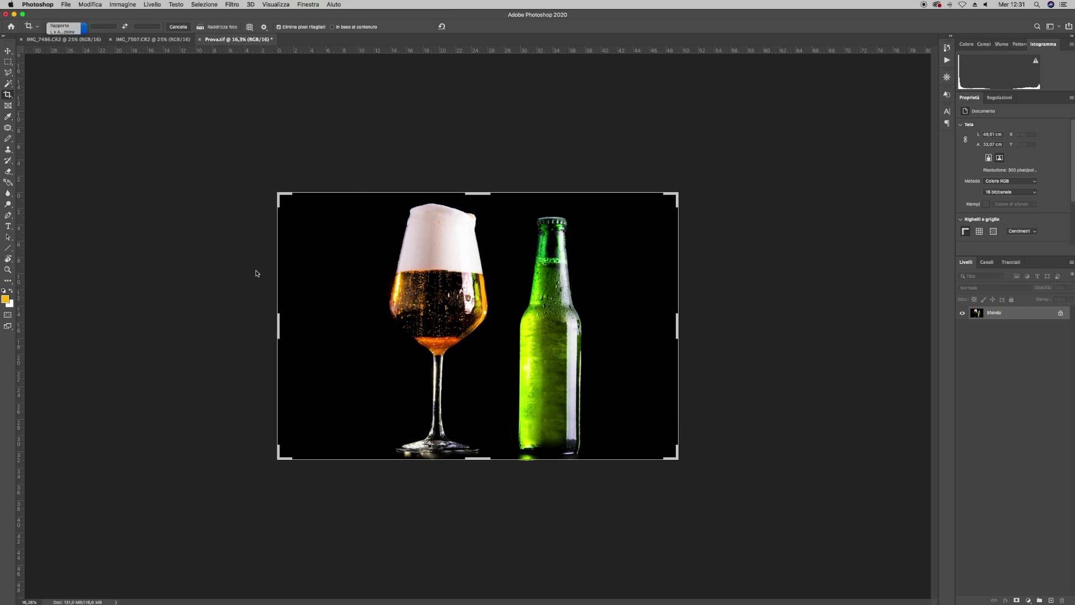
{"action": "left_click", "coordinate": [93, 26]}
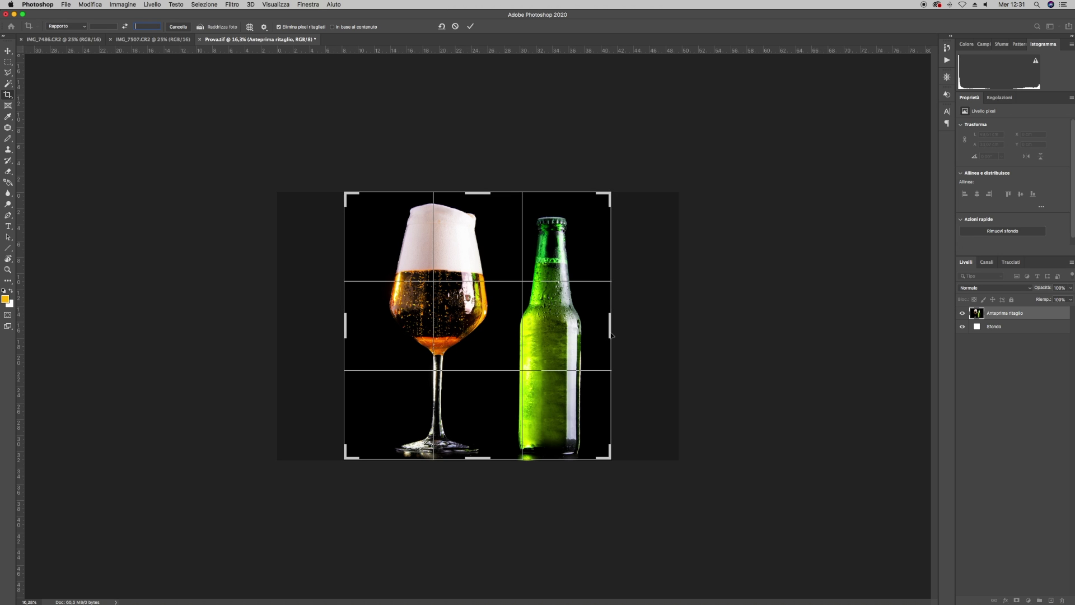
{"action": "left_click_drag", "start_coordinate": [611, 330], "coordinate": [645, 330]}
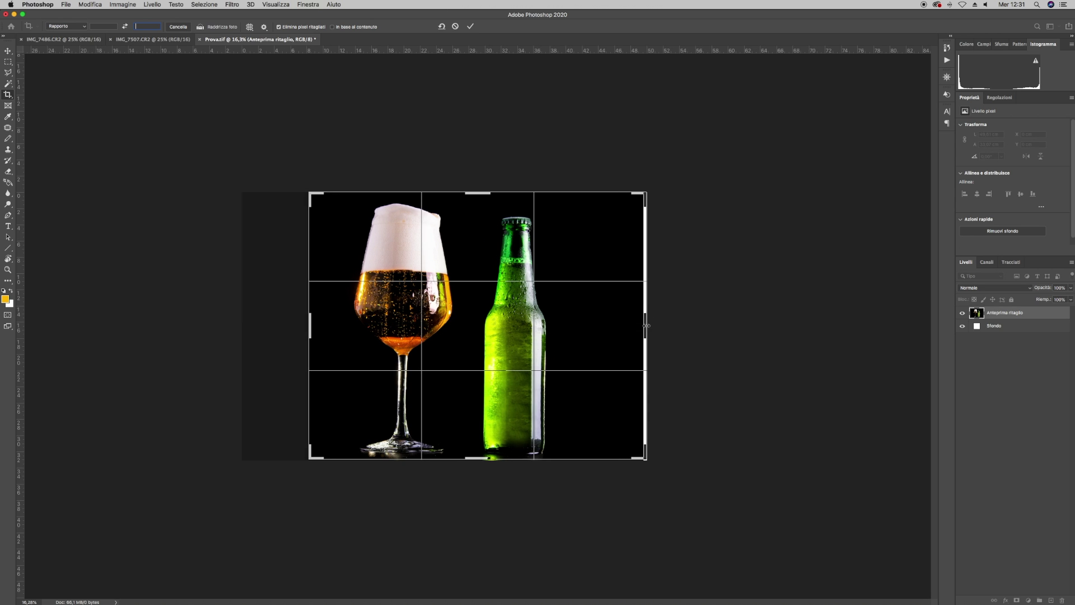
{"action": "left_click_drag", "start_coordinate": [646, 325], "coordinate": [643, 323]}
{"action": "left_click_drag", "start_coordinate": [306, 327], "coordinate": [295, 327]}
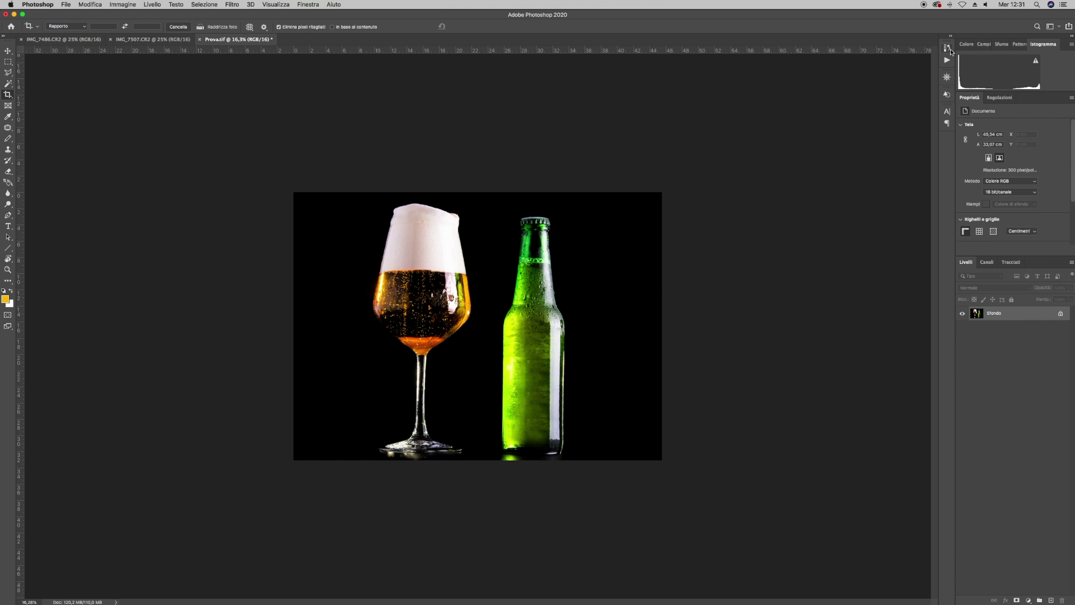
Zoom in, compare the Prova.tif and Istantanea 1 history snapshots, then switch to IMG_7486.CR2
{"action": "key", "text": "super+plus"}
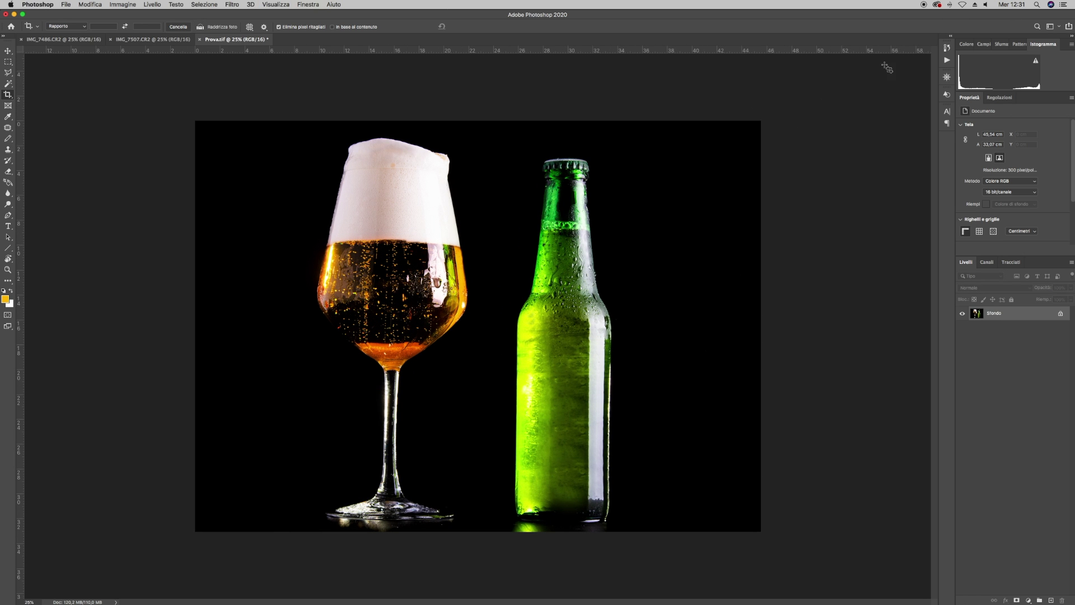
{"action": "left_click", "coordinate": [948, 47]}
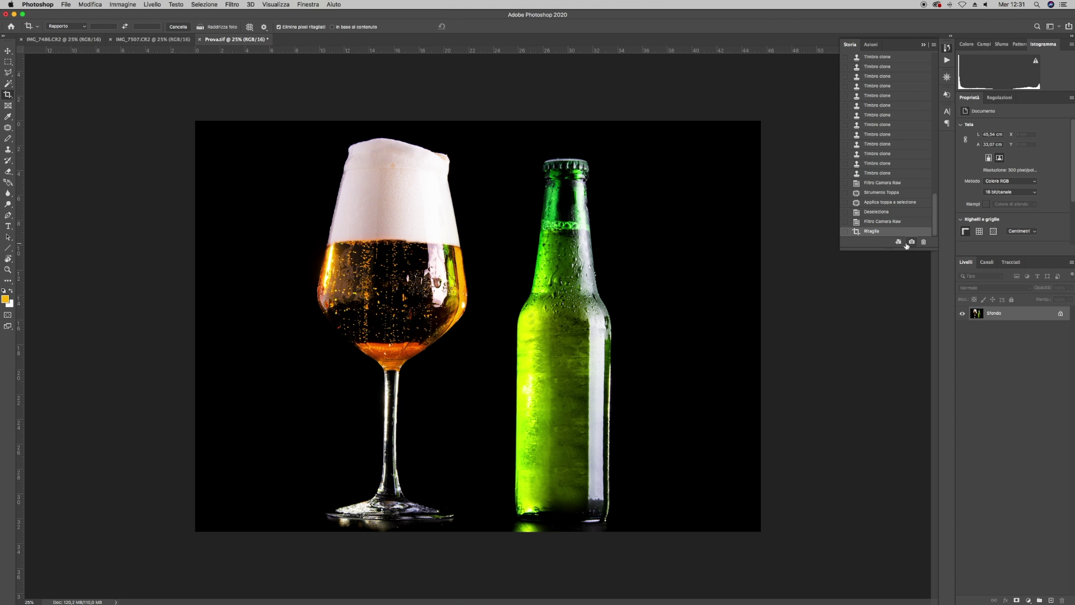
{"action": "left_click_drag", "start_coordinate": [935, 224], "coordinate": [941, 55]}
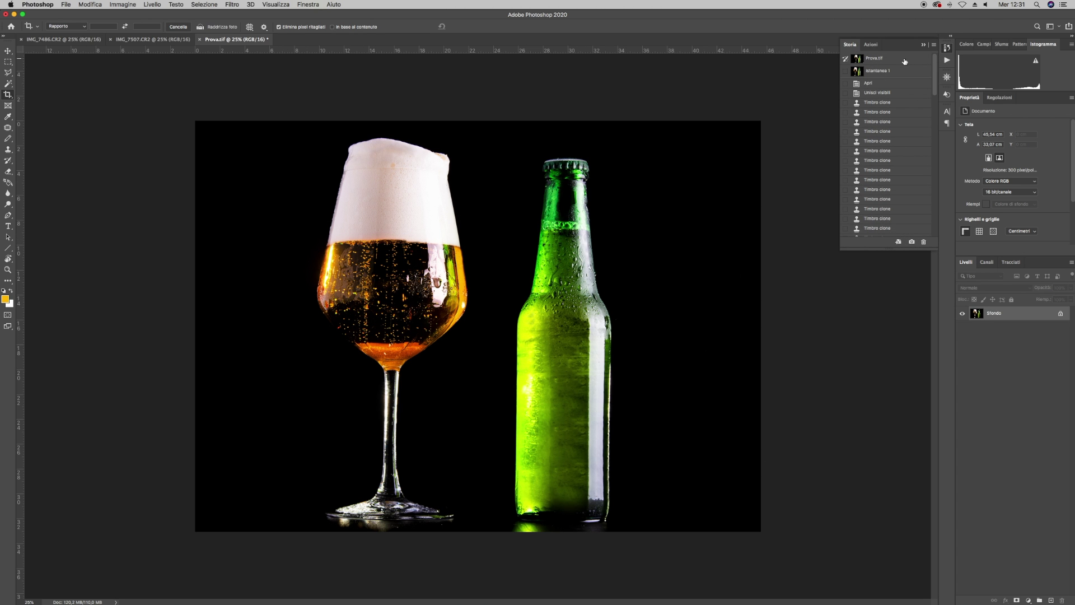
{"action": "left_click", "coordinate": [904, 60]}
{"action": "left_click", "coordinate": [903, 71]}
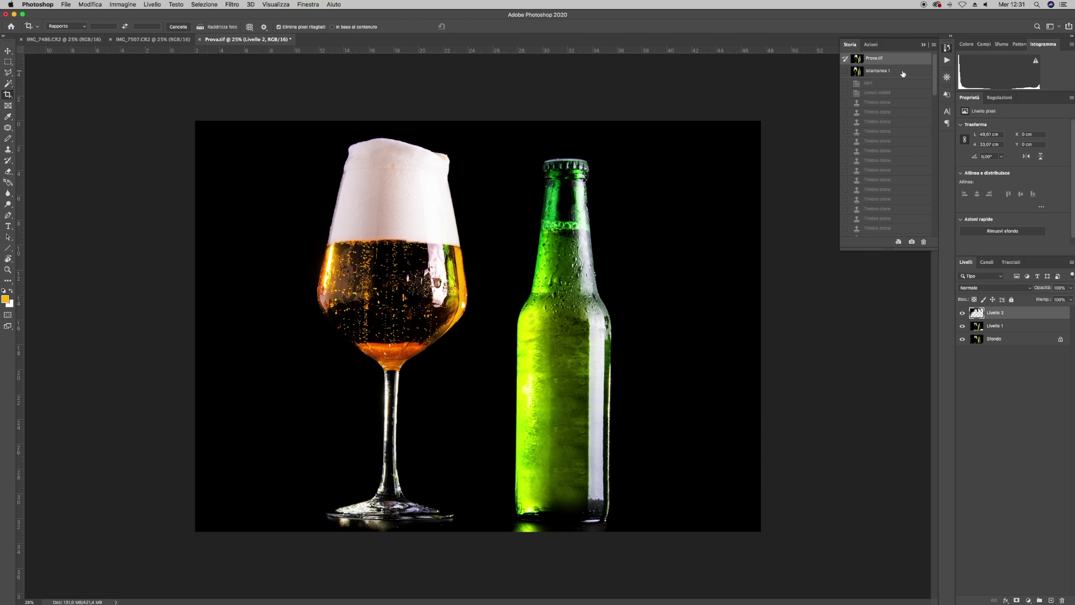
{"action": "left_click", "coordinate": [904, 61]}
{"action": "left_click", "coordinate": [903, 72]}
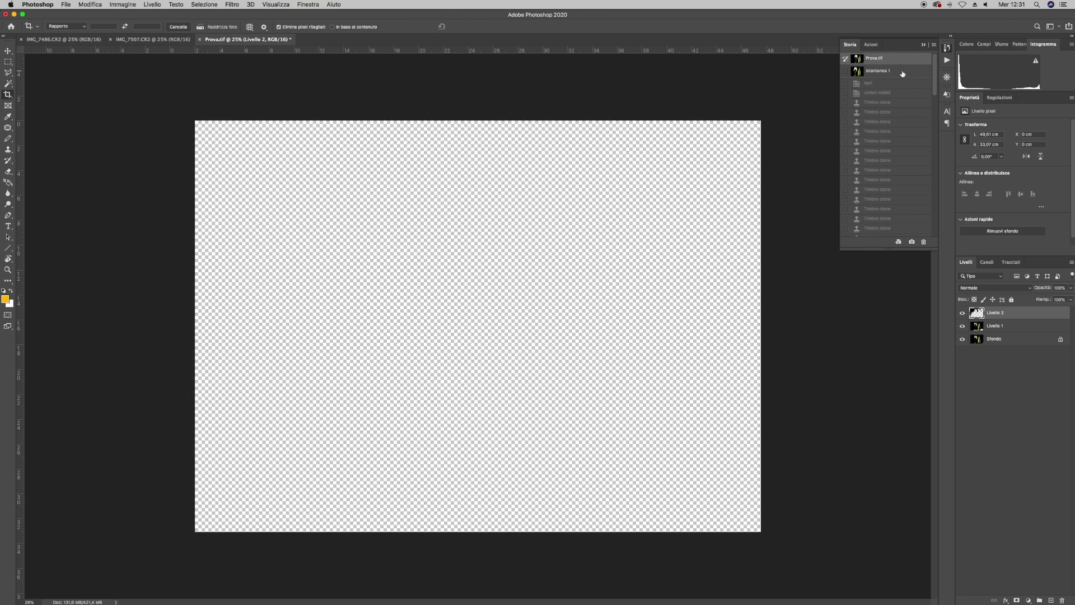
{"action": "left_click", "coordinate": [944, 50]}
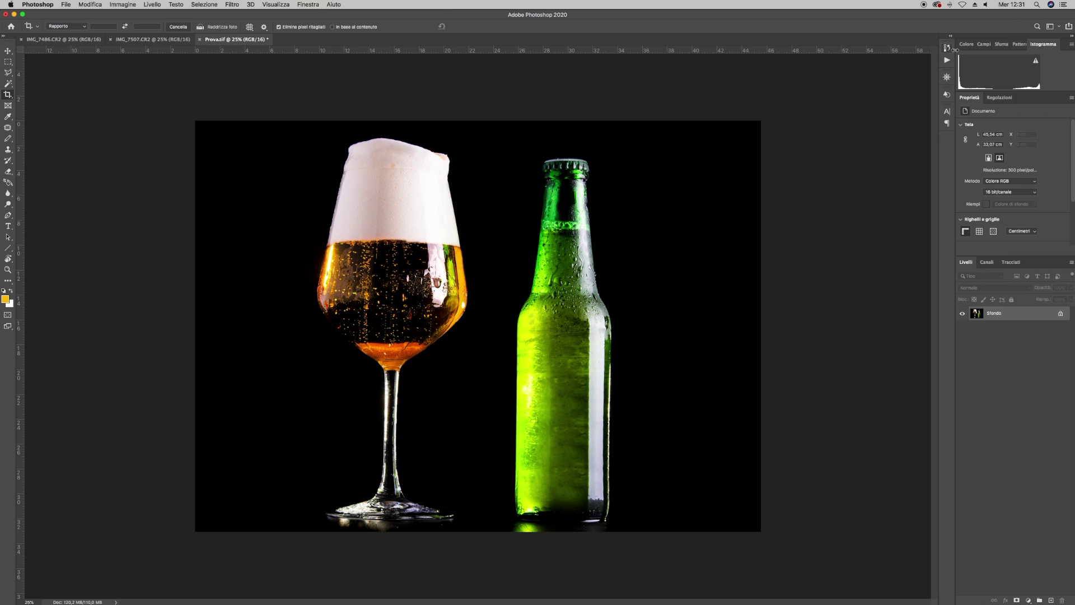
{"action": "left_click", "coordinate": [63, 39]}
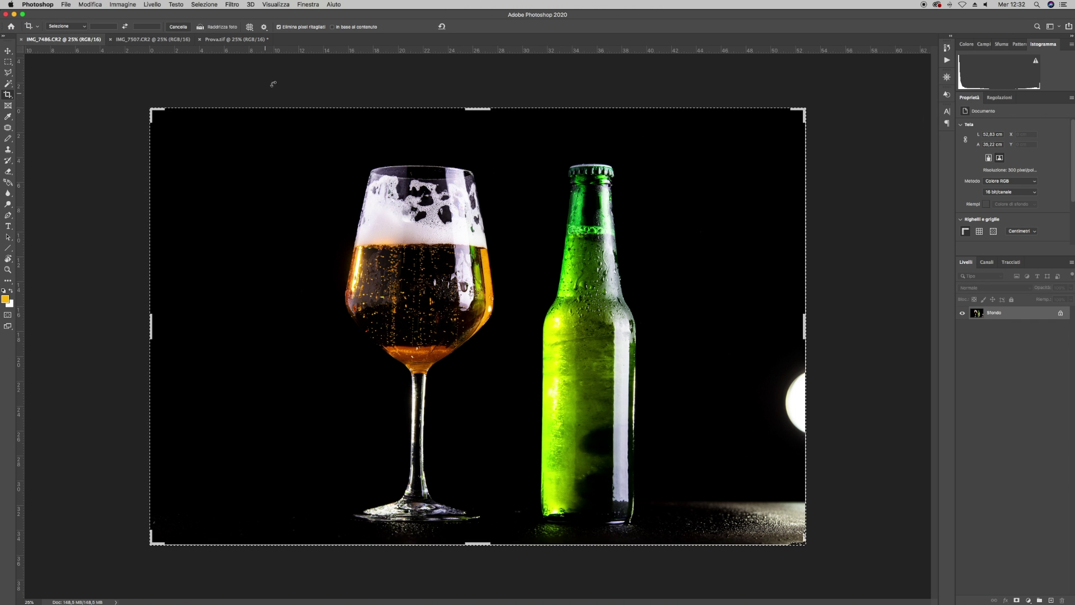
Paste the original photo into Prova.tif and scale and align it over the retouched image
{"action": "left_click", "coordinate": [241, 39]}
{"action": "key", "text": "super+v"}
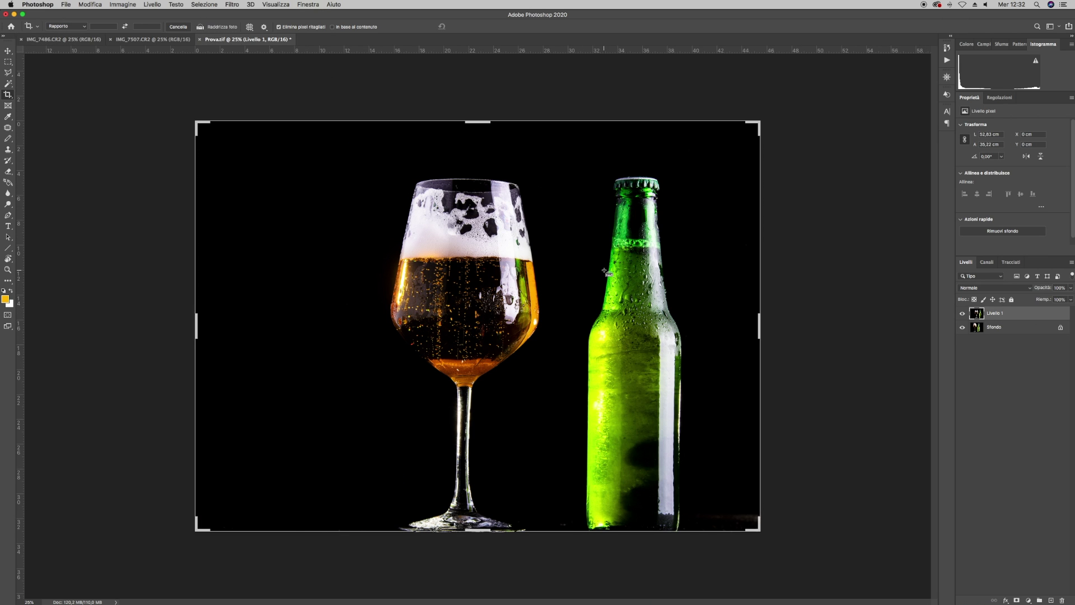
{"action": "key", "text": "super+t"}
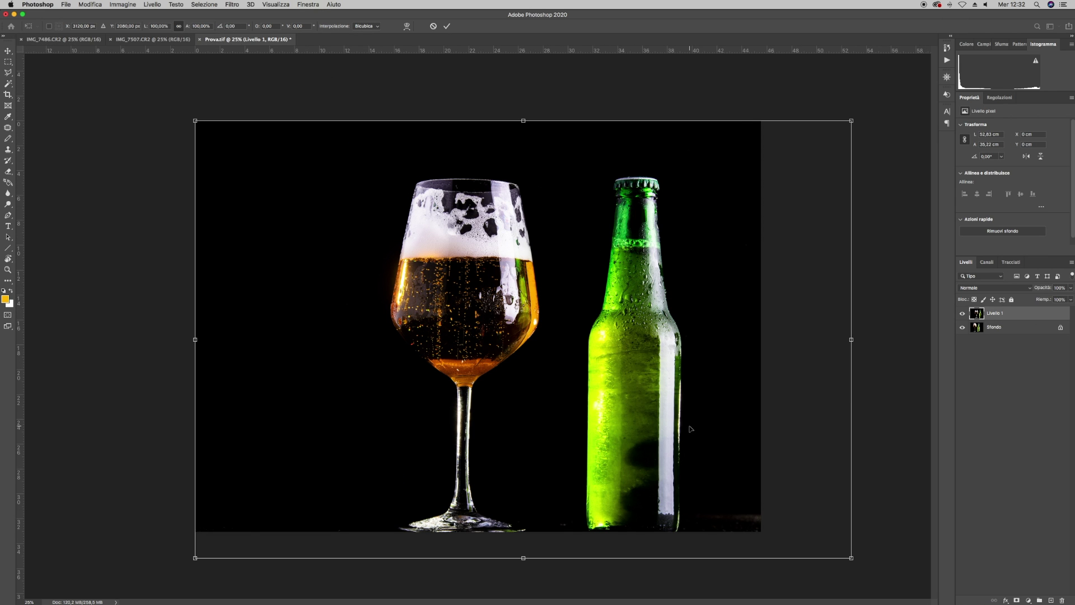
{"action": "left_click_drag", "start_coordinate": [852, 559], "coordinate": [815, 535]}
{"action": "mouse_move", "coordinate": [509, 443]}
{"action": "left_mouse_down"}
{"action": "mouse_move", "coordinate": [469, 441]}
{"action": "mouse_move", "coordinate": [478, 442]}
{"action": "left_mouse_up"}
{"action": "key", "text": "Return"}
Toggle the pasted Livello 1 on and off to compare before/after, then delete it
{"action": "left_click", "coordinate": [962, 315]}
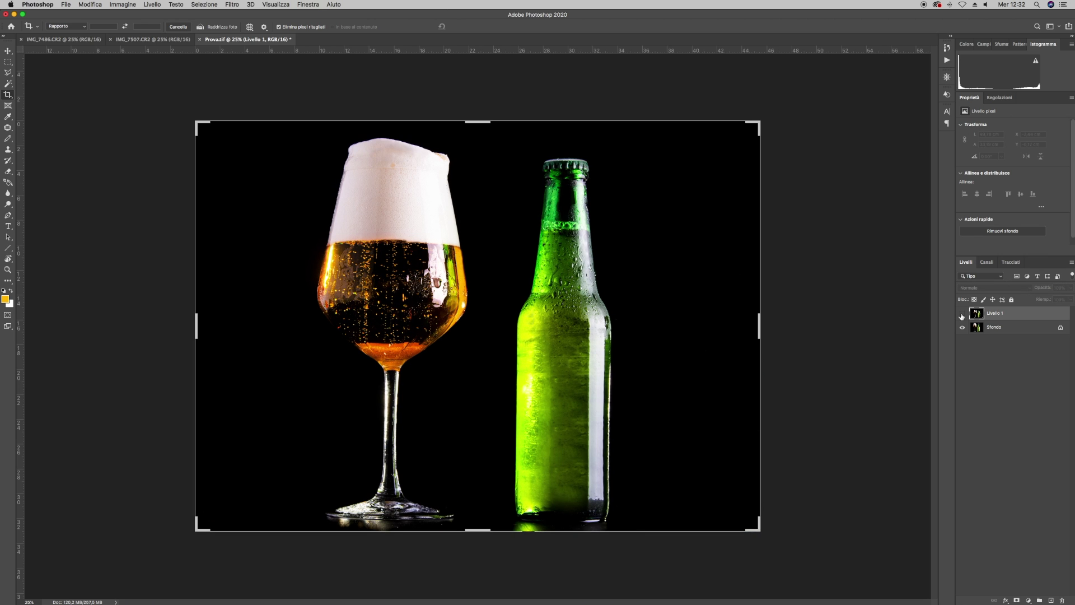
{"action": "left_click", "coordinate": [962, 315]}
{"action": "left_click", "coordinate": [962, 316]}
{"action": "left_click", "coordinate": [963, 315]}
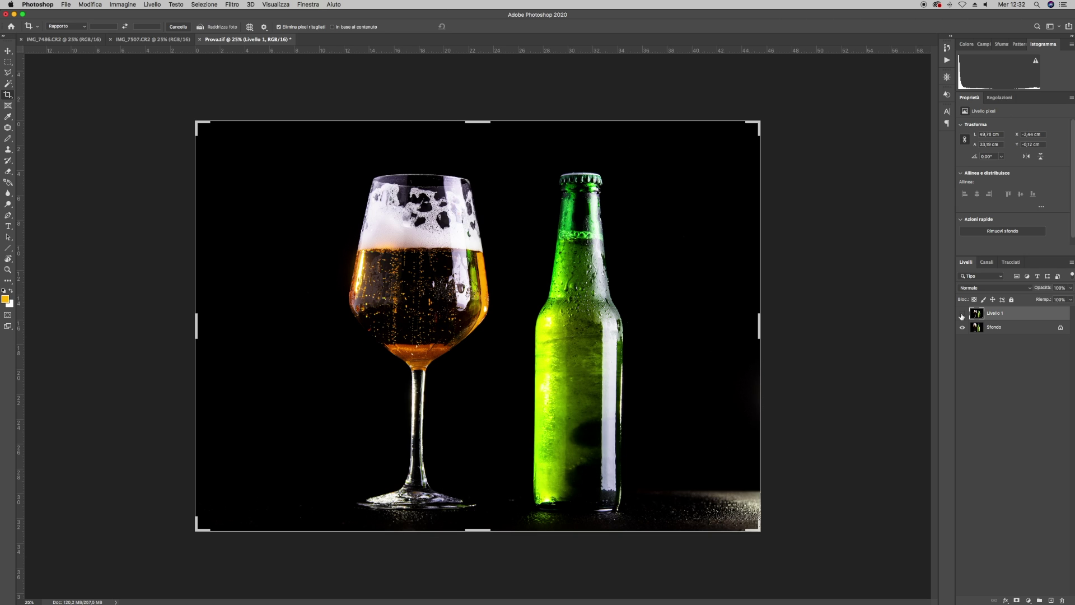
{"action": "left_click", "coordinate": [963, 315]}
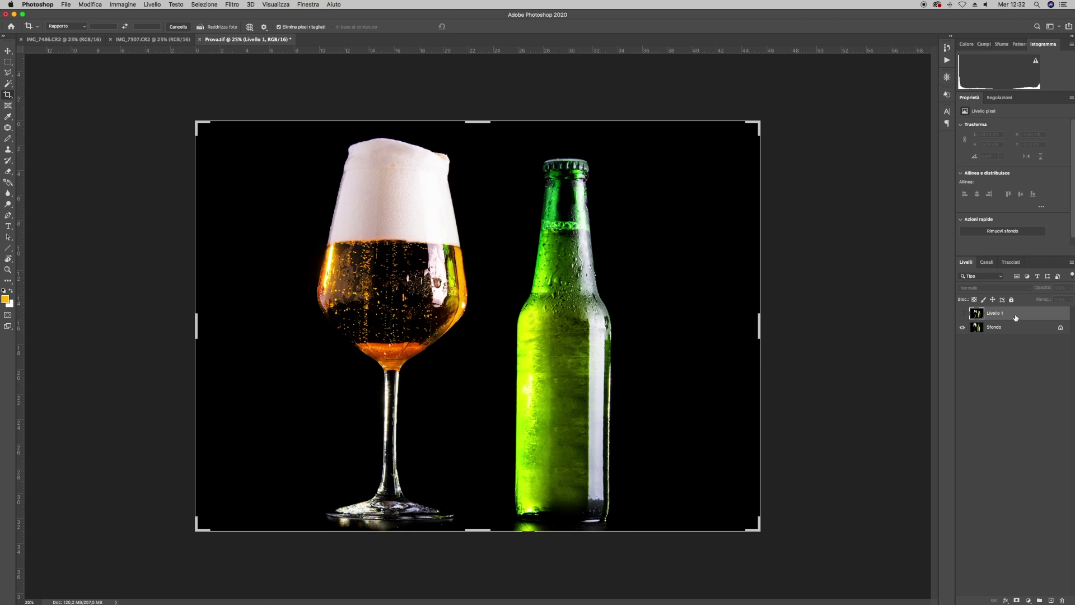
{"action": "key", "text": "BackSpace"}
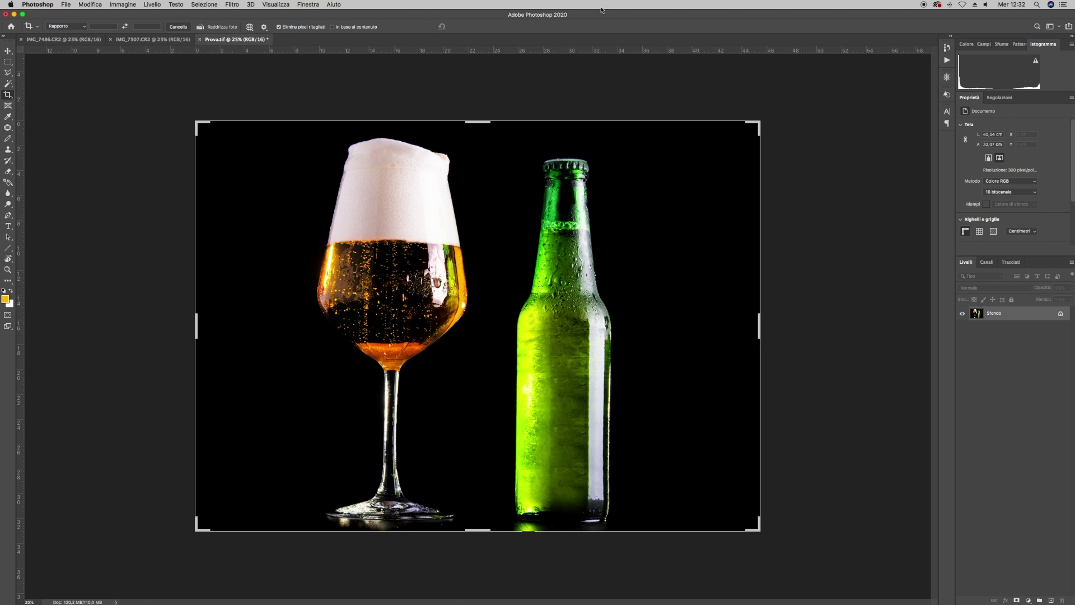
{"action": "left_click", "coordinate": [8, 51]}
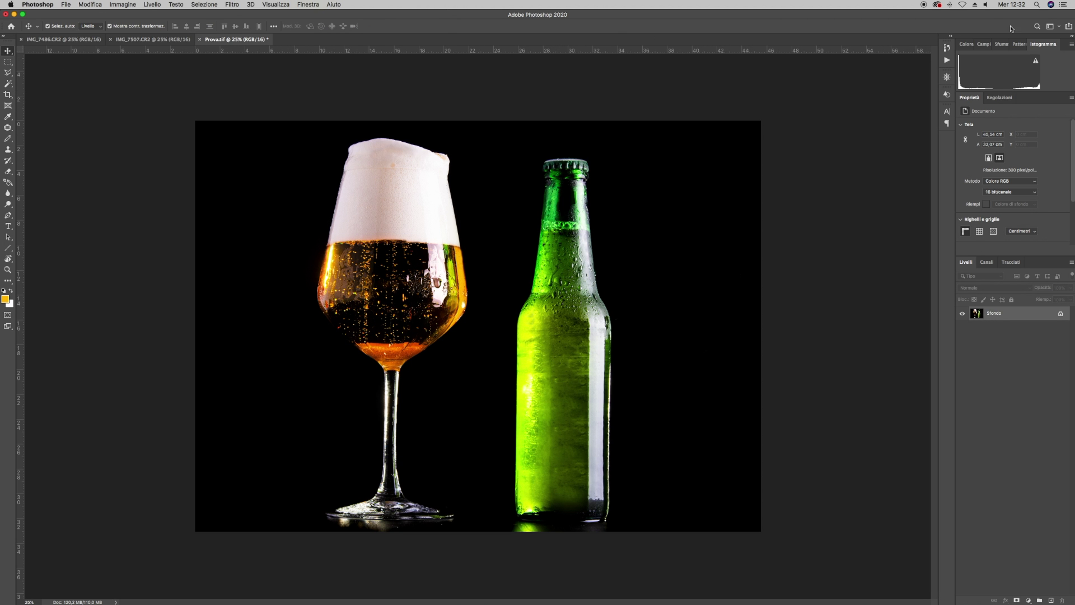